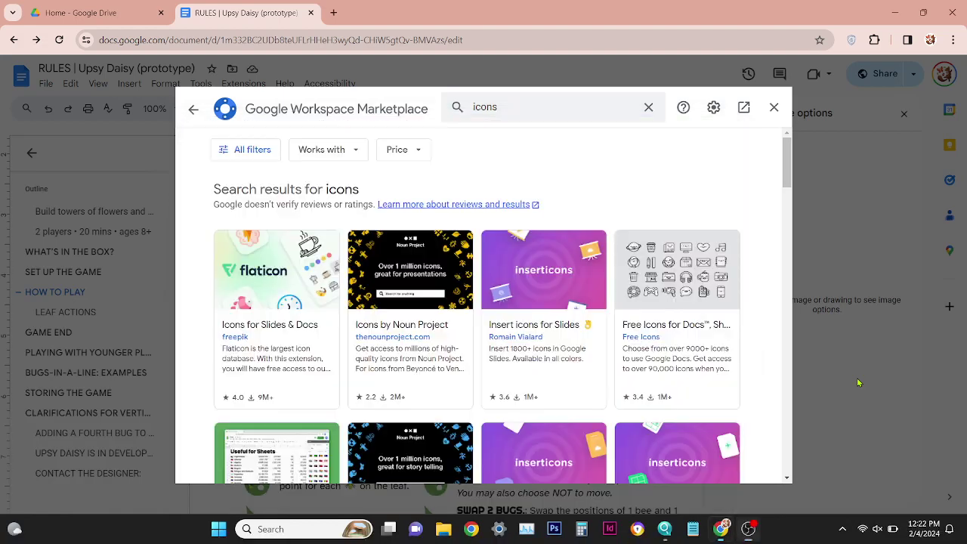
Step: Close the Marketplace 'icons' results and scroll to the top of the Upsy Daisy rulebook
click(858, 383)
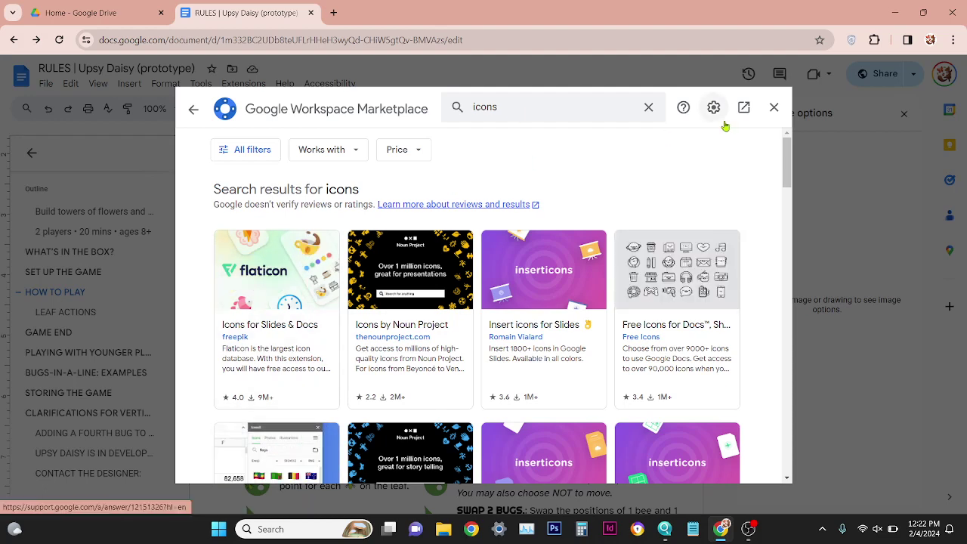
click(774, 108)
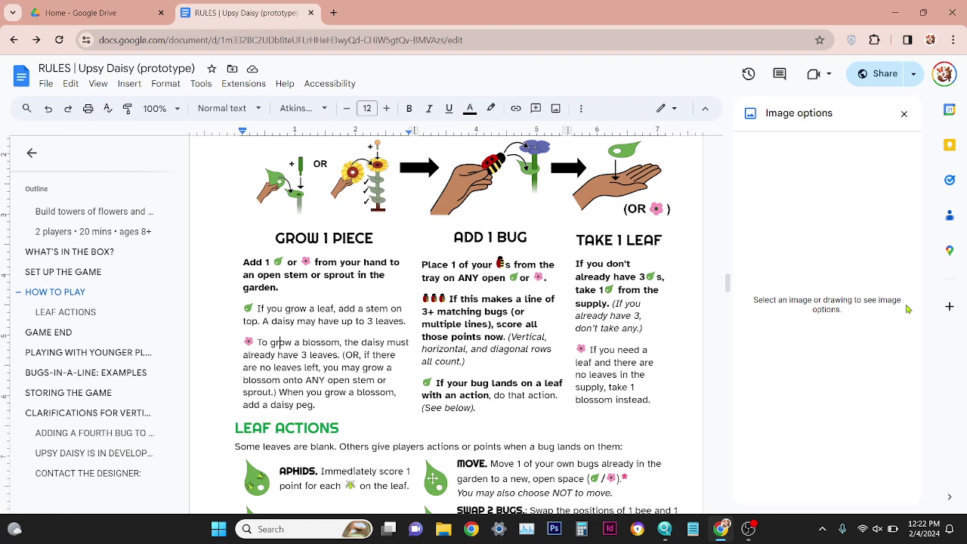
drag(728, 283, 728, 188)
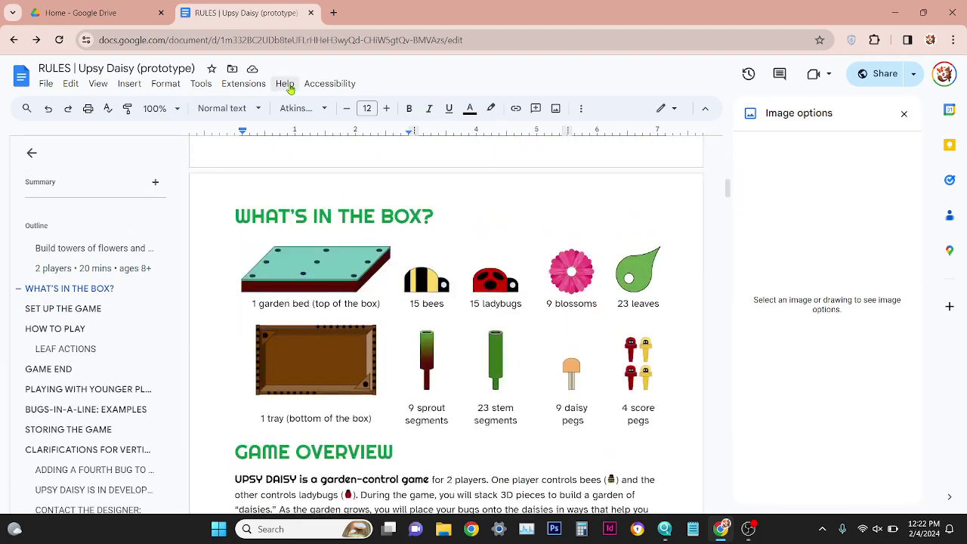
Step: Search Get add-ons for icons and start installing Icons for Slides & Docs
click(243, 83)
mouse_move(253, 105)
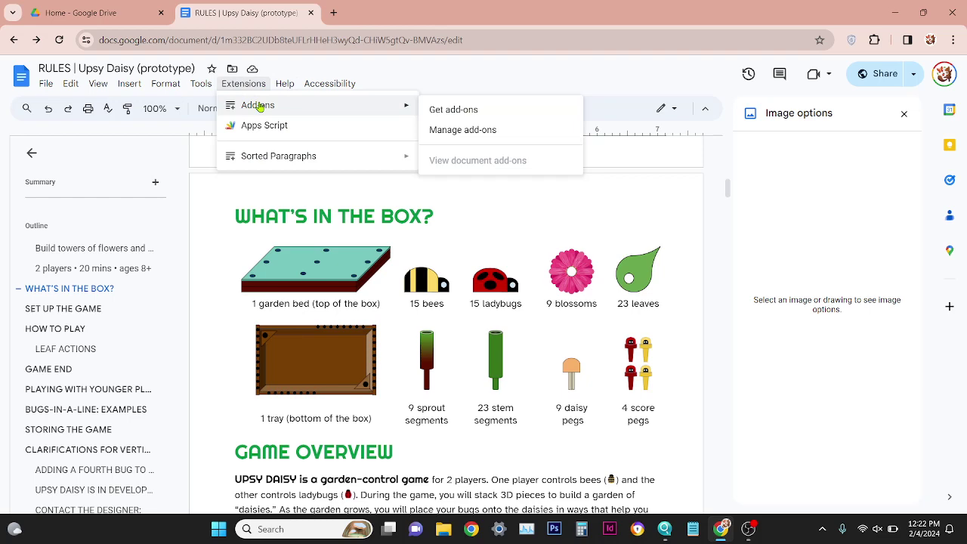
click(472, 115)
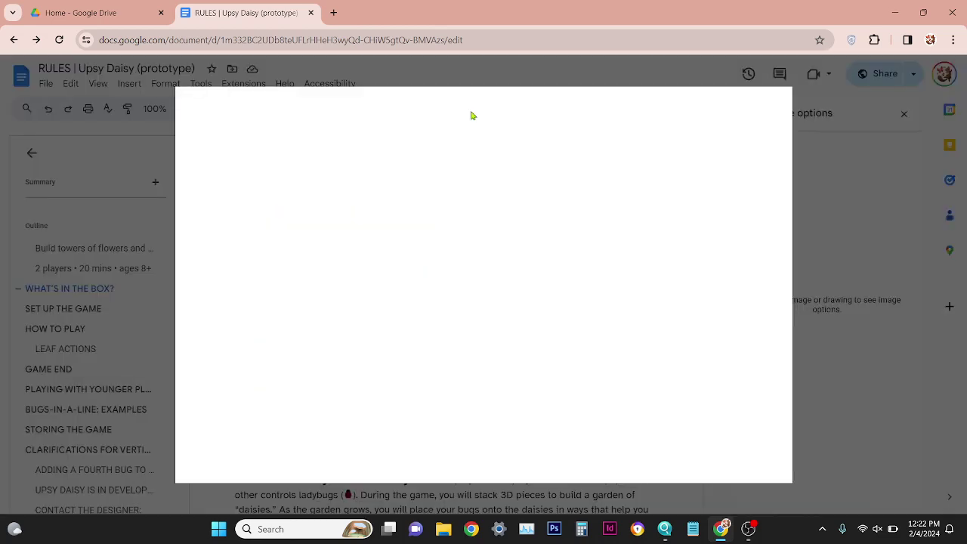
click(496, 109)
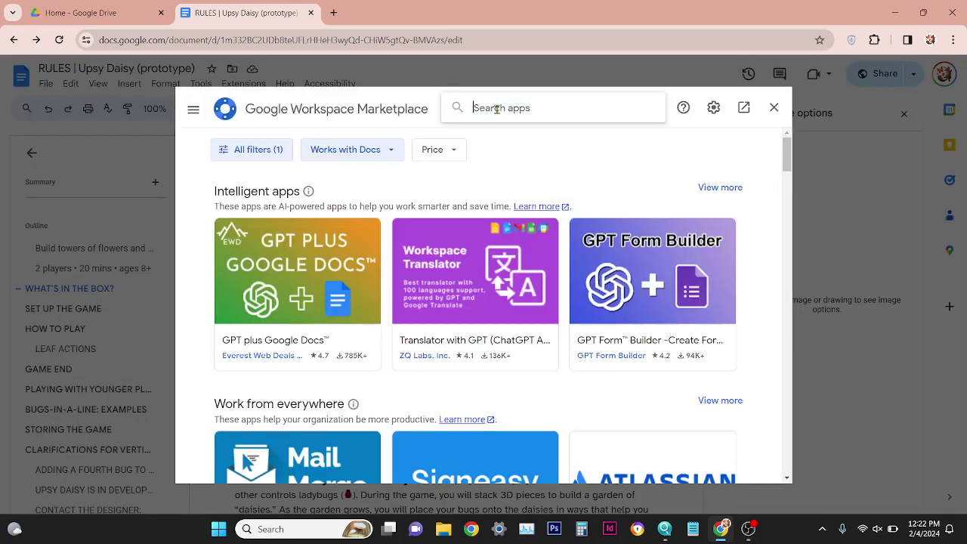
text(isd)
text(ns)
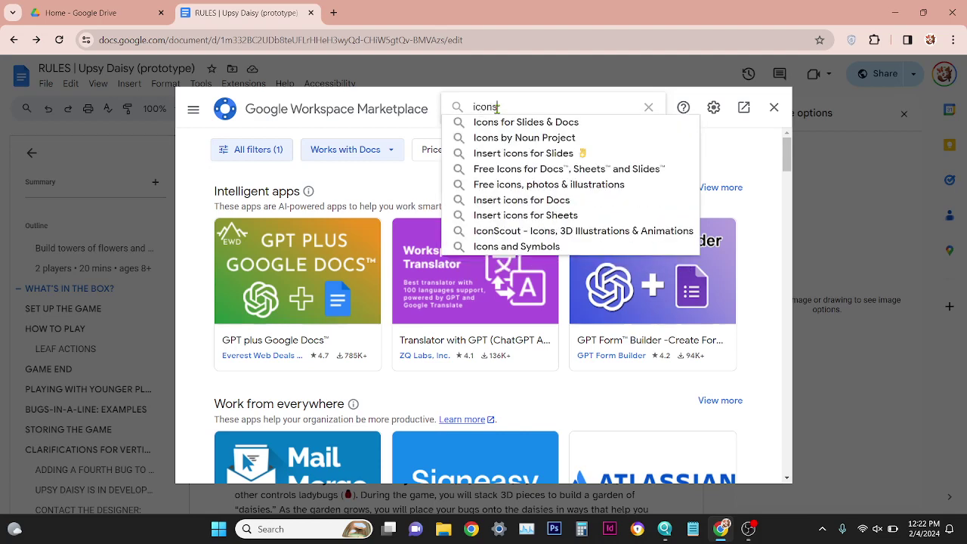
key(Return)
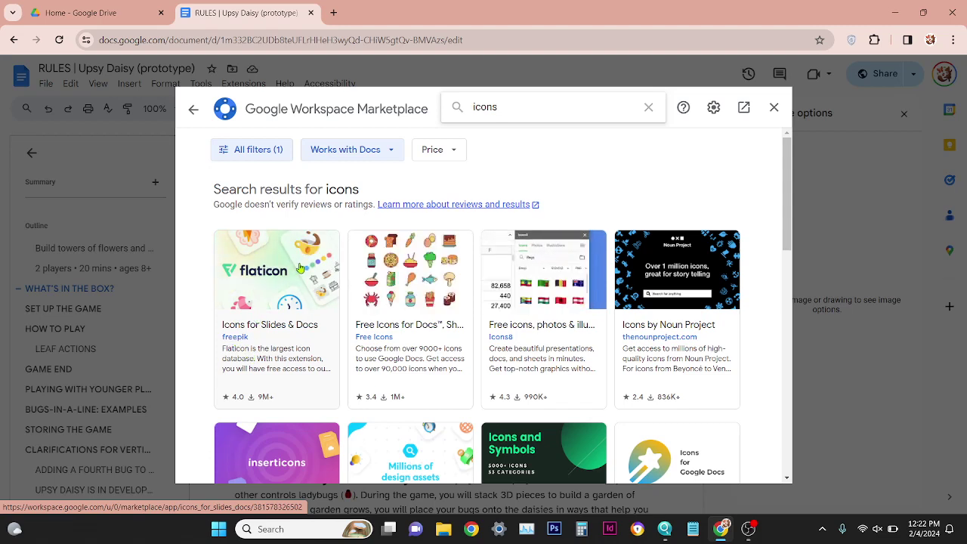
click(300, 268)
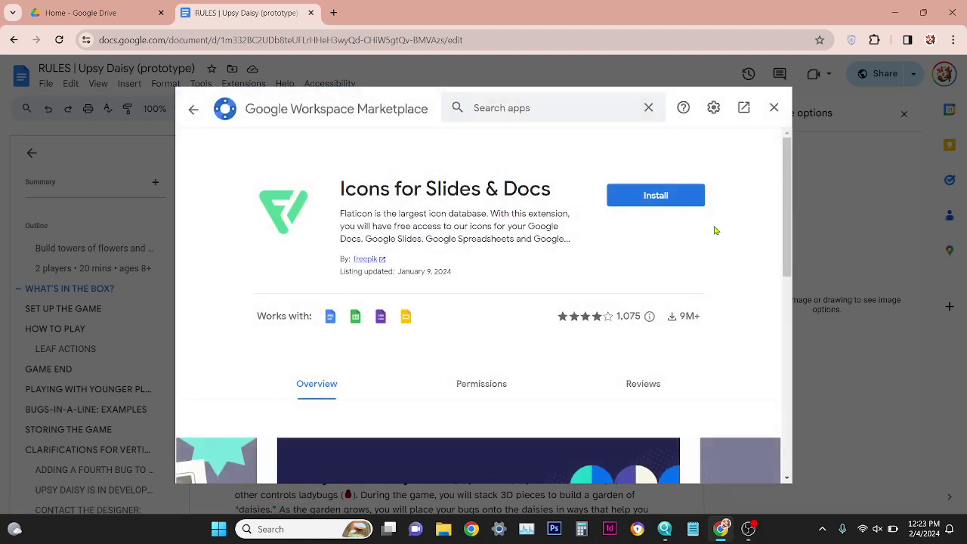
click(646, 195)
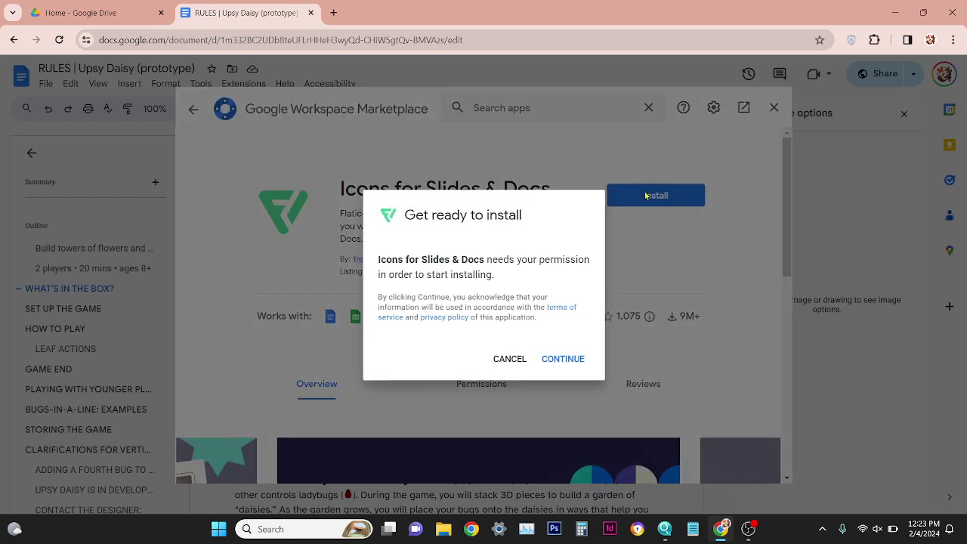
Step: Sign in with the Google account, allow Flaticon for GSuit access, and finish the install tips
click(553, 358)
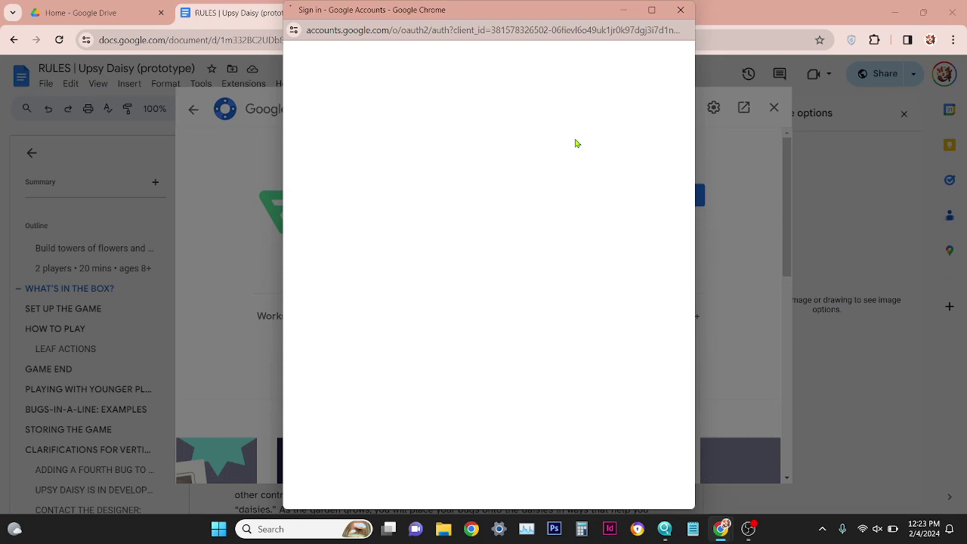
click(472, 270)
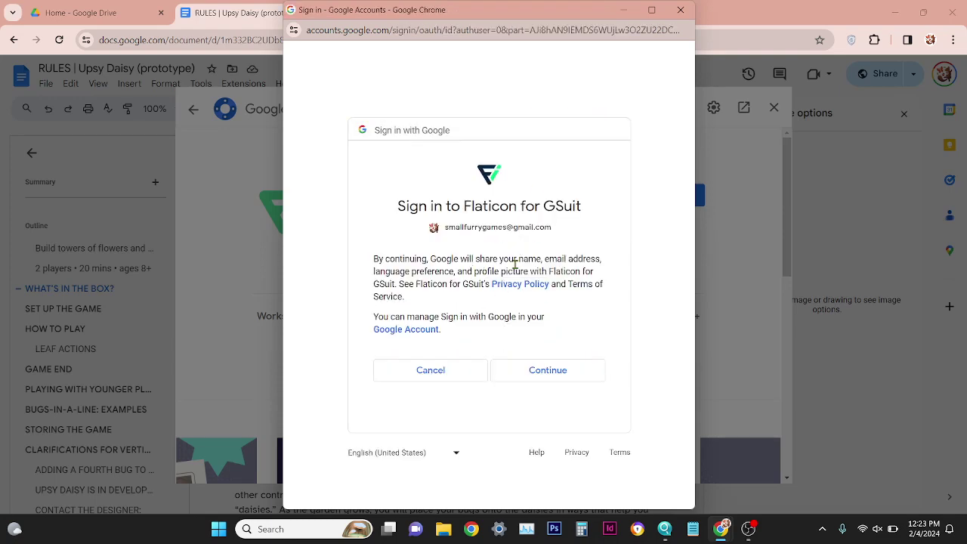
click(534, 370)
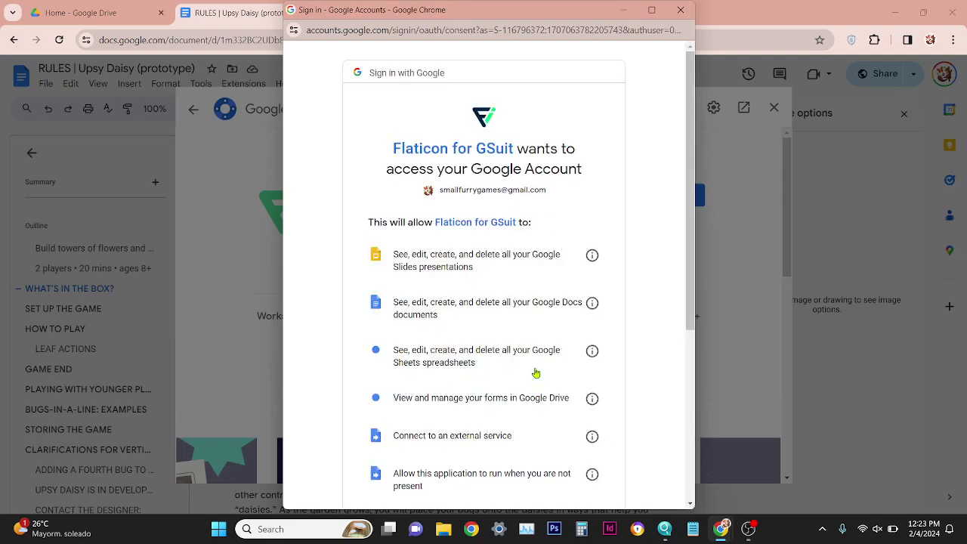
scroll(690, 188, down, 4)
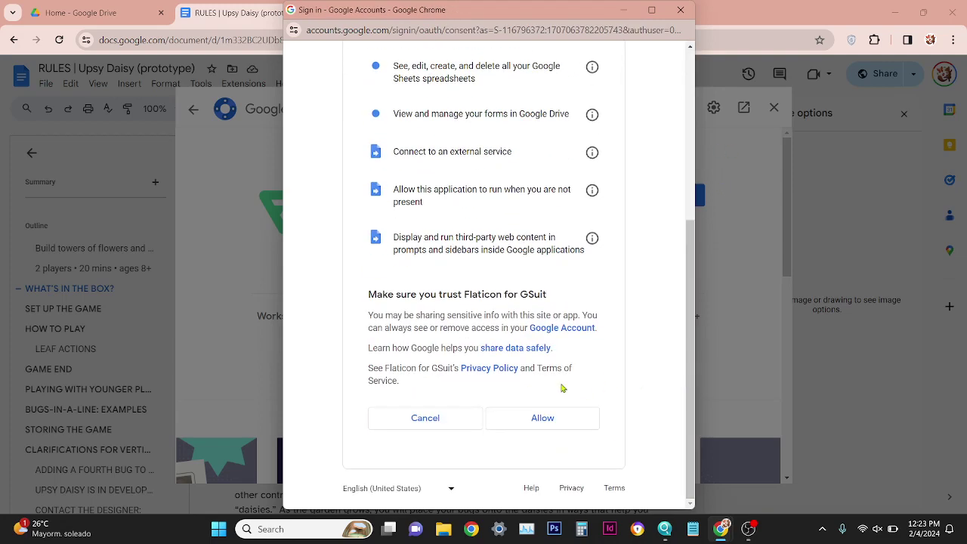
click(546, 425)
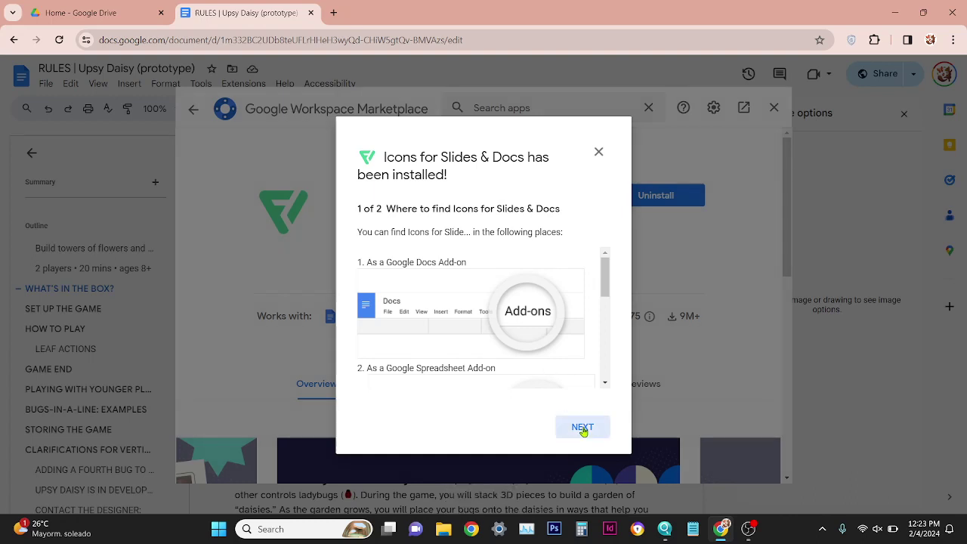
click(583, 428)
click(582, 429)
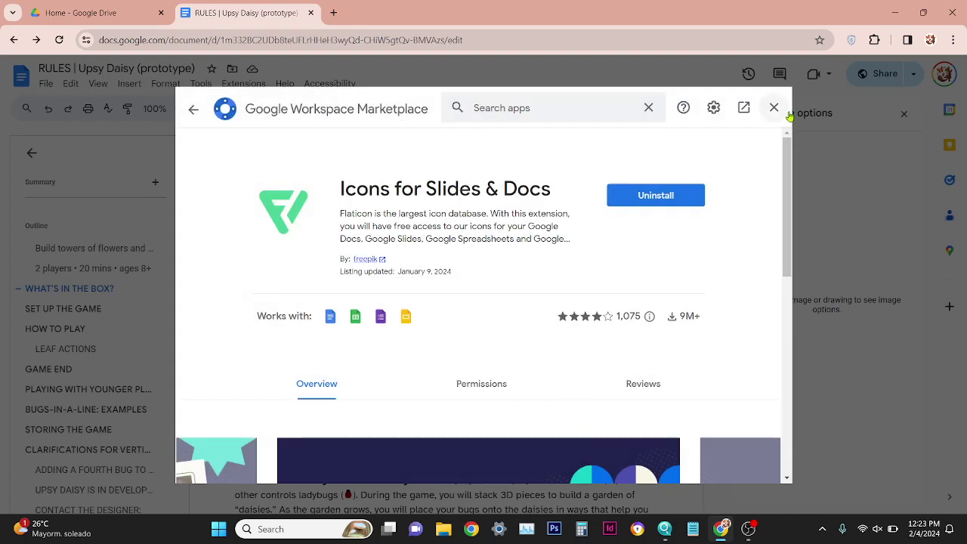
Step: Close the Marketplace and scroll to the Game Overview sentence about controlling bees
click(773, 108)
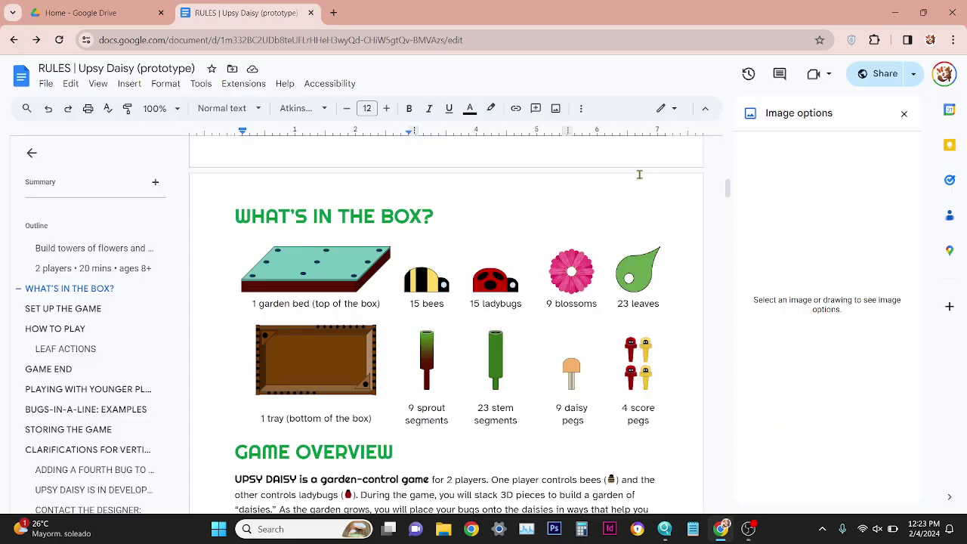
drag(726, 190, 728, 206)
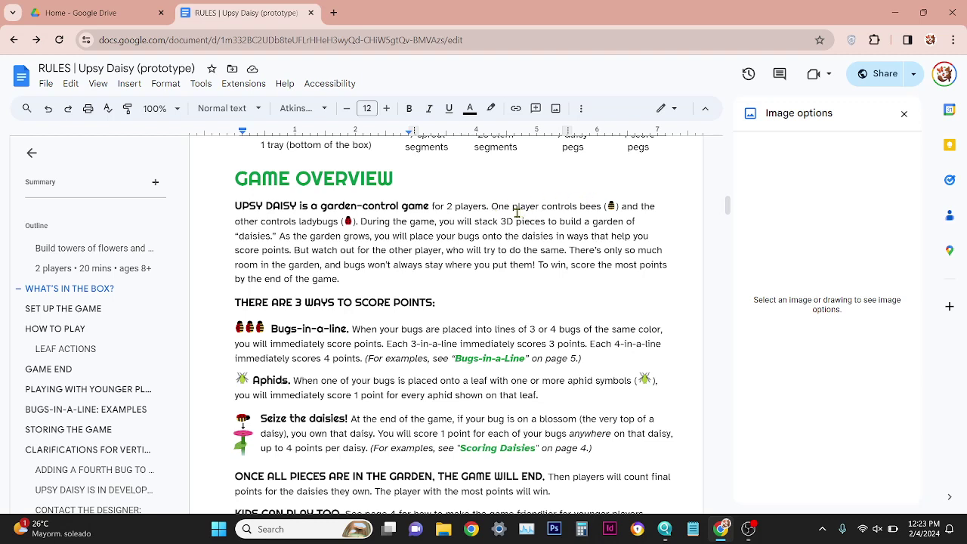
drag(494, 206, 632, 208)
click(632, 206)
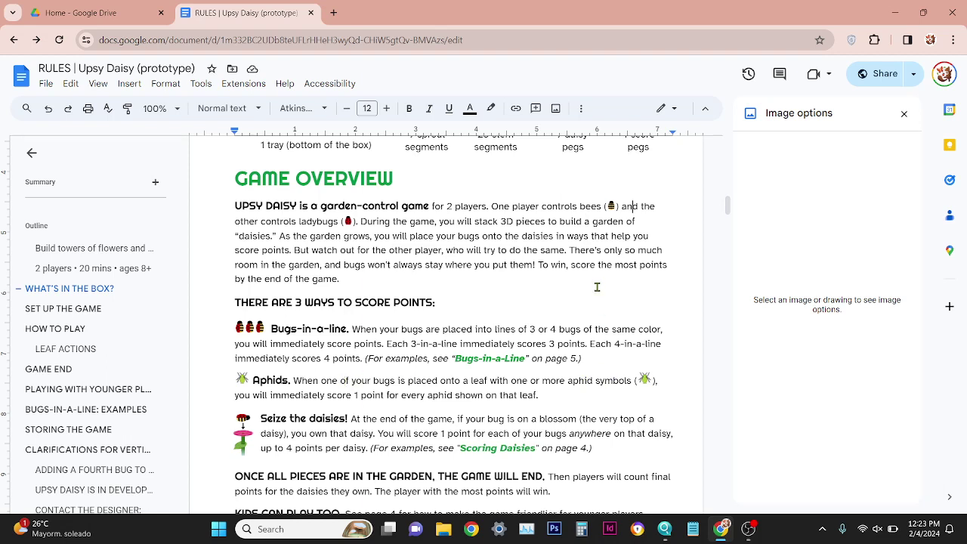
Step: Open the inline bee icon in the Drawing editor and Save and Close it back into the text
click(643, 379)
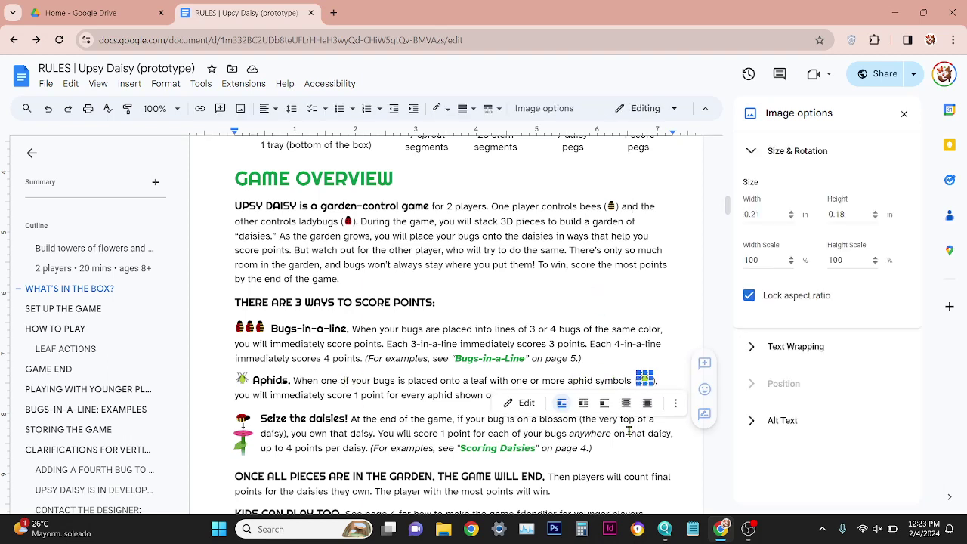
click(579, 382)
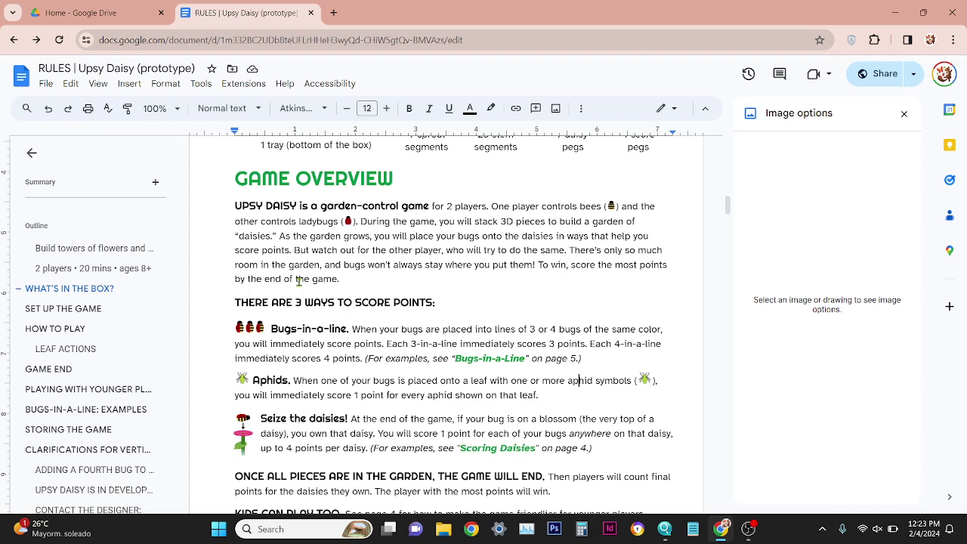
click(261, 326)
click(367, 418)
double_click(611, 207)
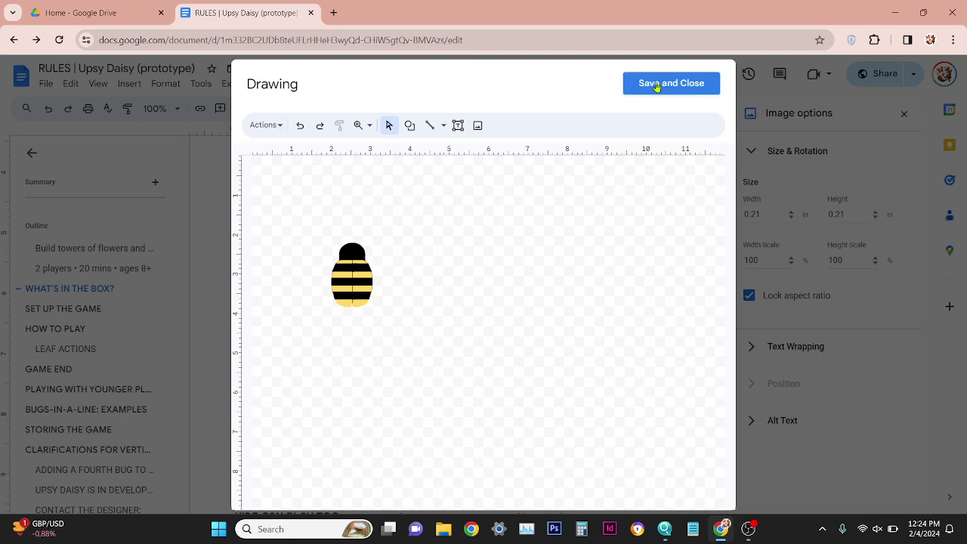
click(656, 85)
click(445, 268)
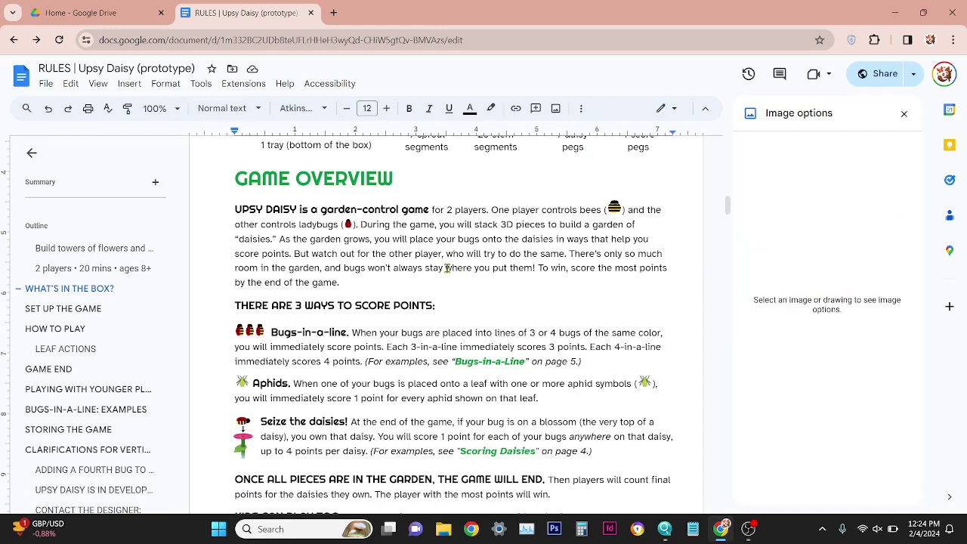
click(406, 241)
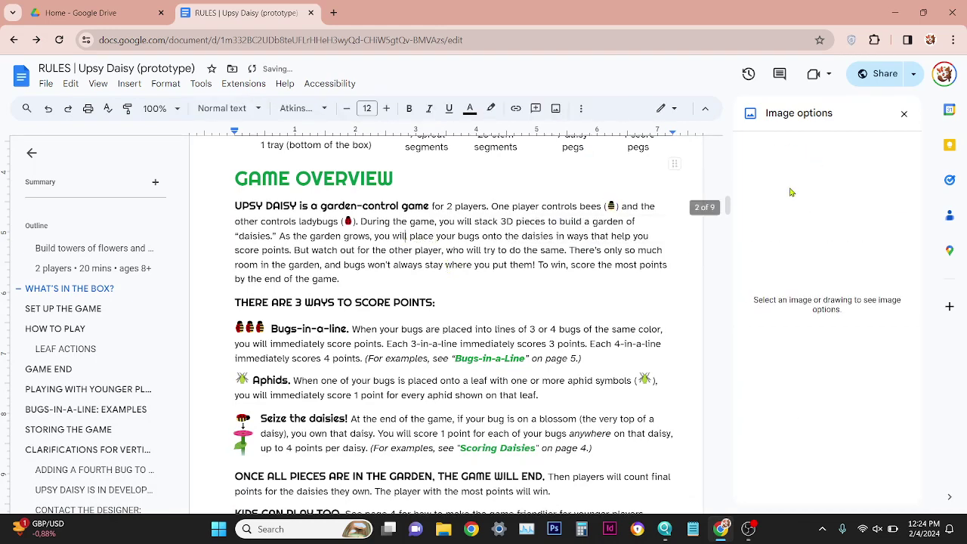
drag(729, 205, 763, 257)
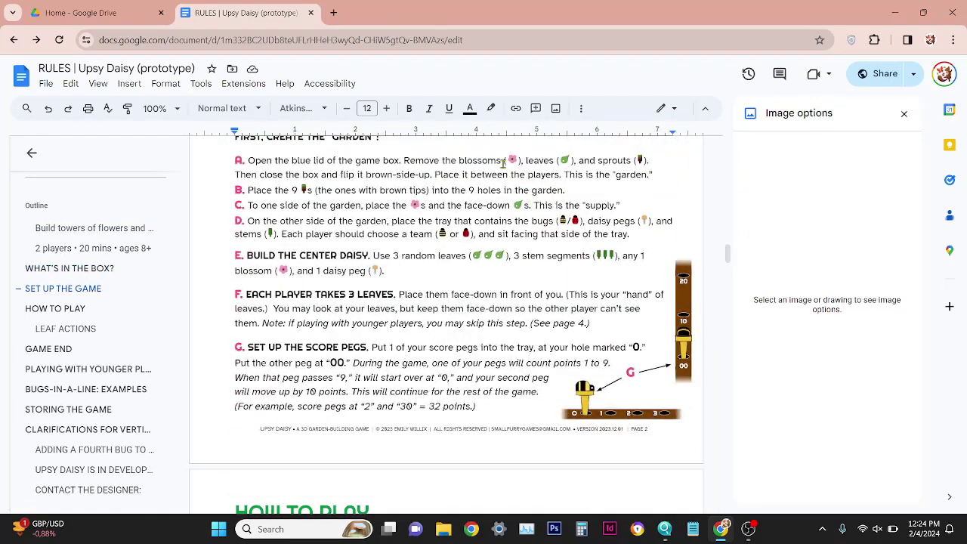
Step: Launch the Icons for Slides & Docs add-on from the Extensions menu
click(513, 160)
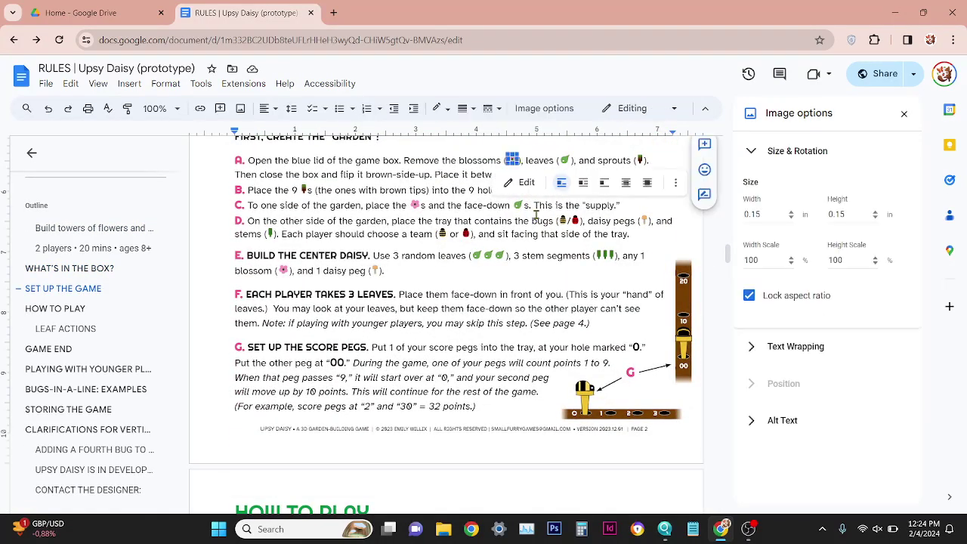
click(394, 175)
click(243, 84)
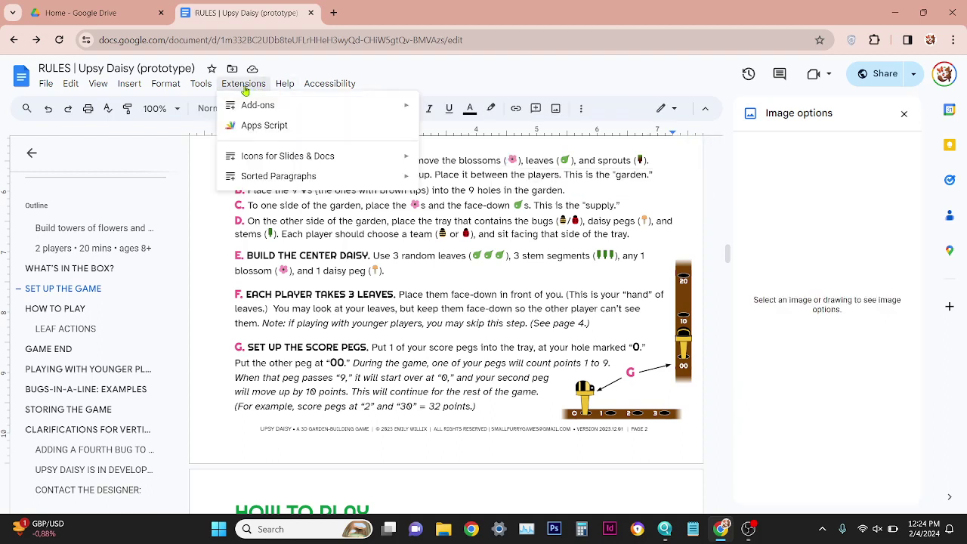
mouse_move(281, 159)
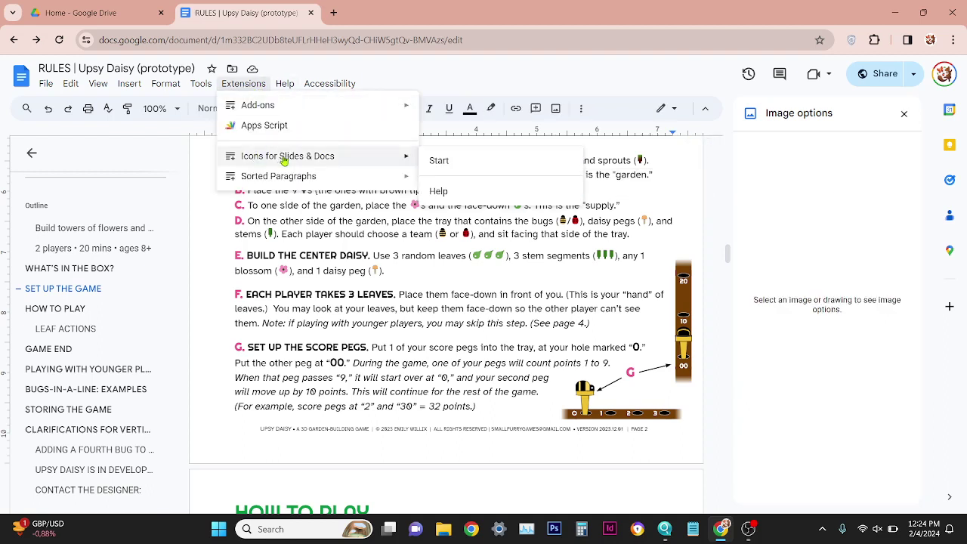
click(459, 161)
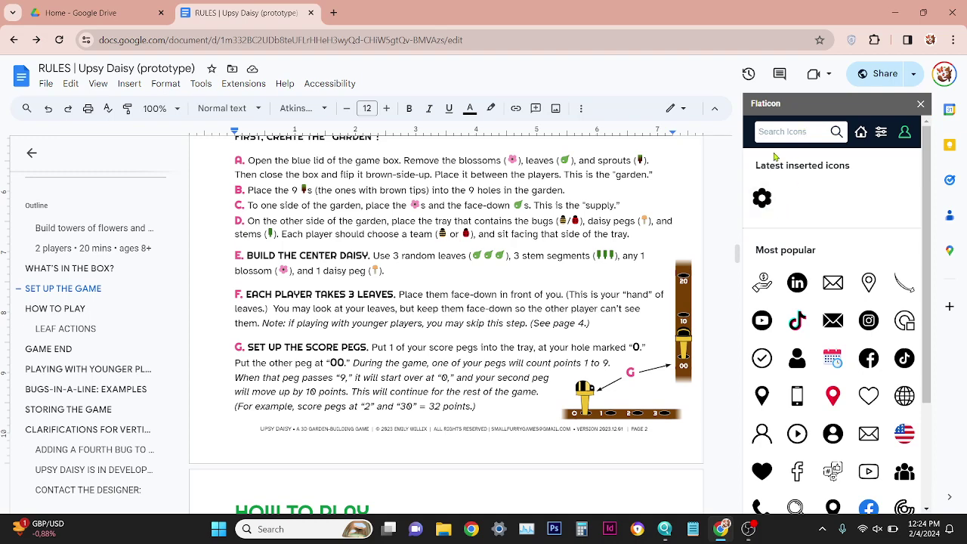
Step: Search for 'flower', try 'flower pink', then search 'flower' again
text(flower)
key(Return)
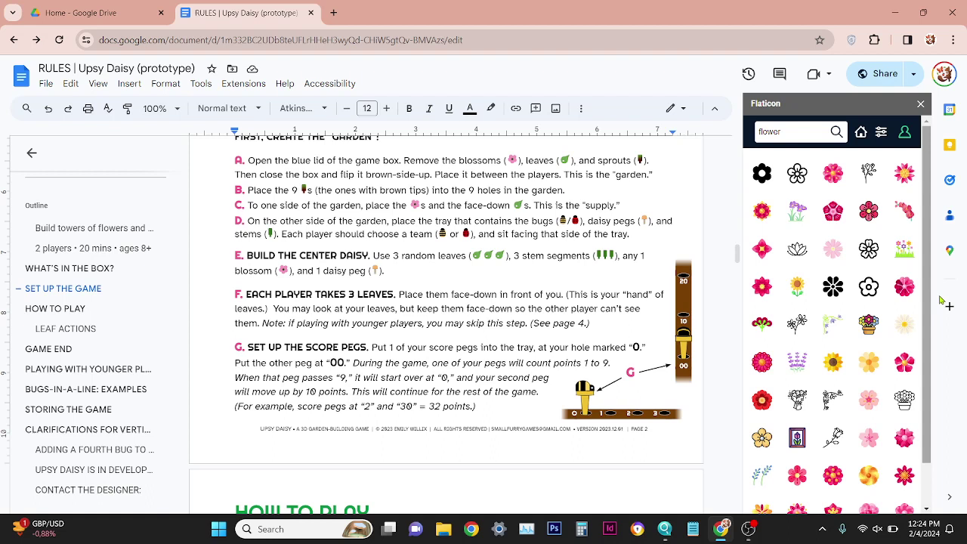
scroll(927, 208, down, 2)
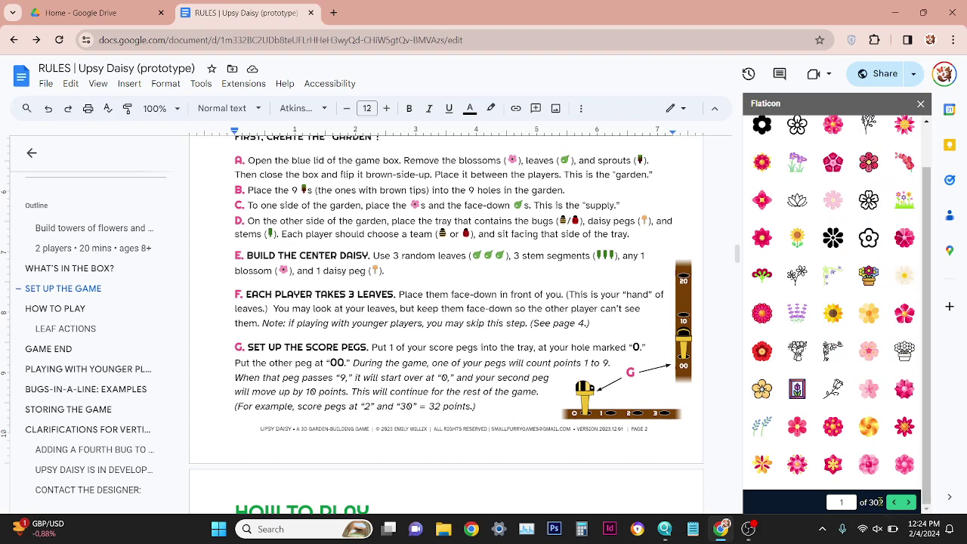
scroll(933, 403, up, 2)
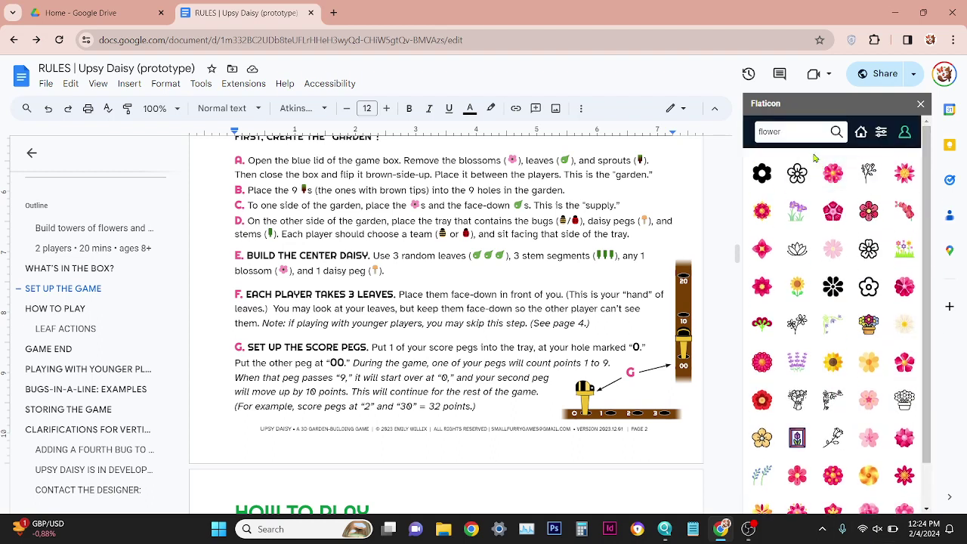
key(Return)
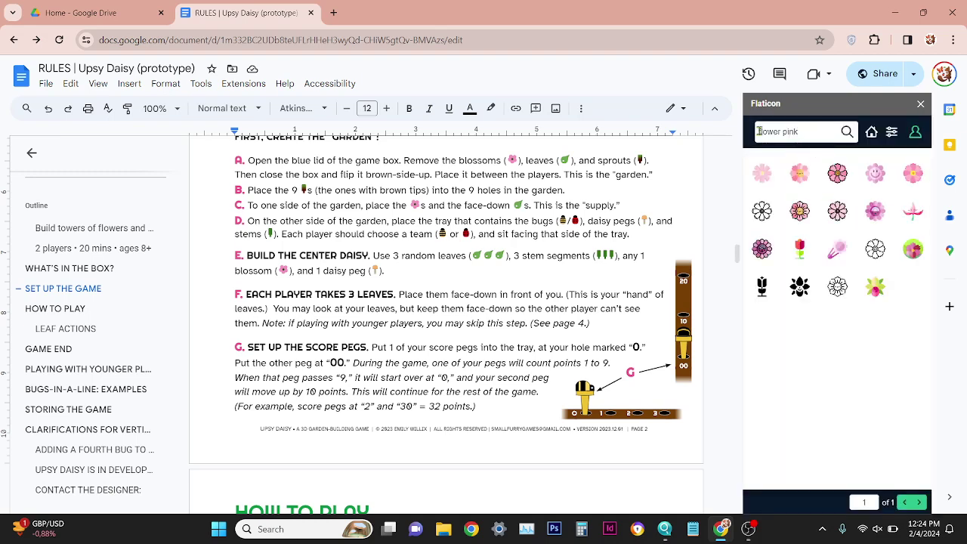
triple_click(801, 132)
text(fl)
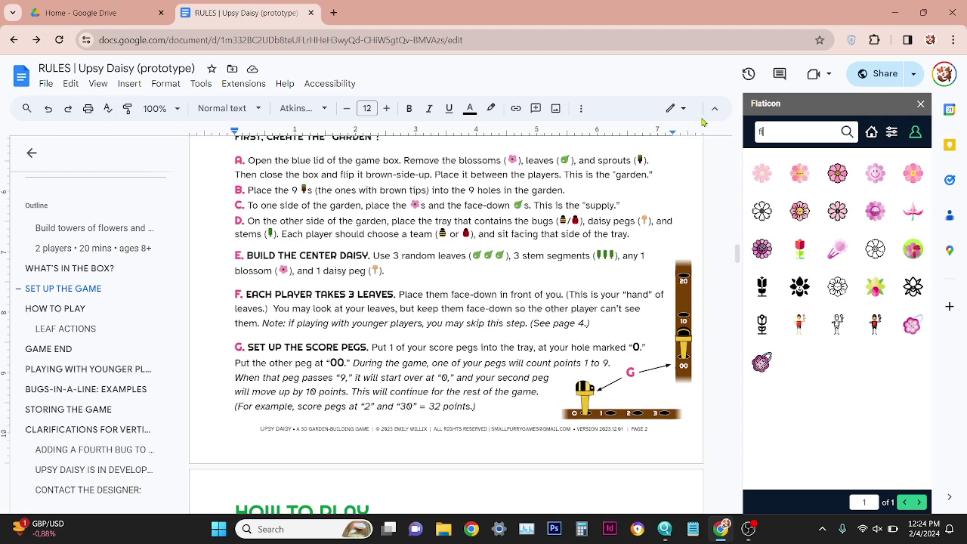
text(ower)
key(Return)
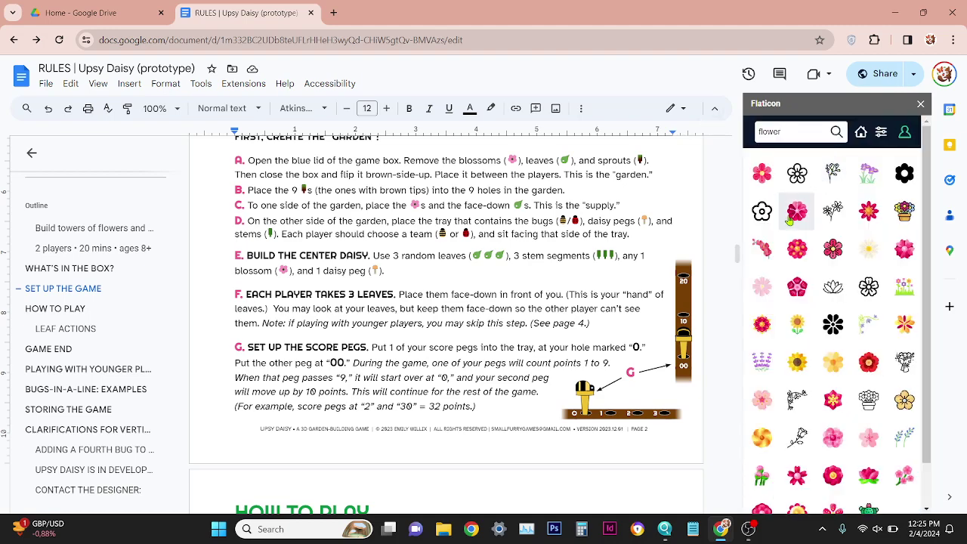
Step: Recolour the 'Flower with rounded petals' icon a custom light pink (E37FC2)
click(898, 176)
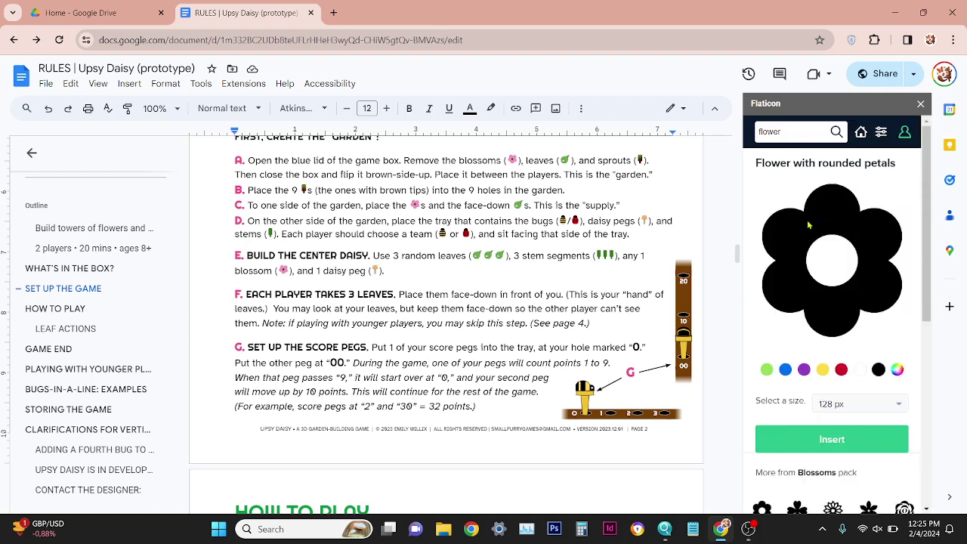
click(803, 369)
click(822, 369)
click(840, 369)
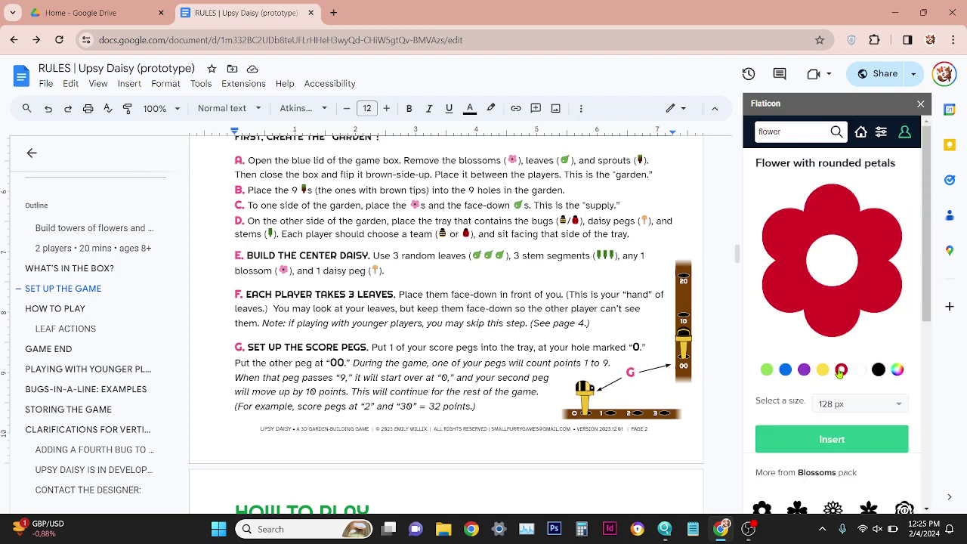
click(898, 370)
drag(896, 419, 888, 402)
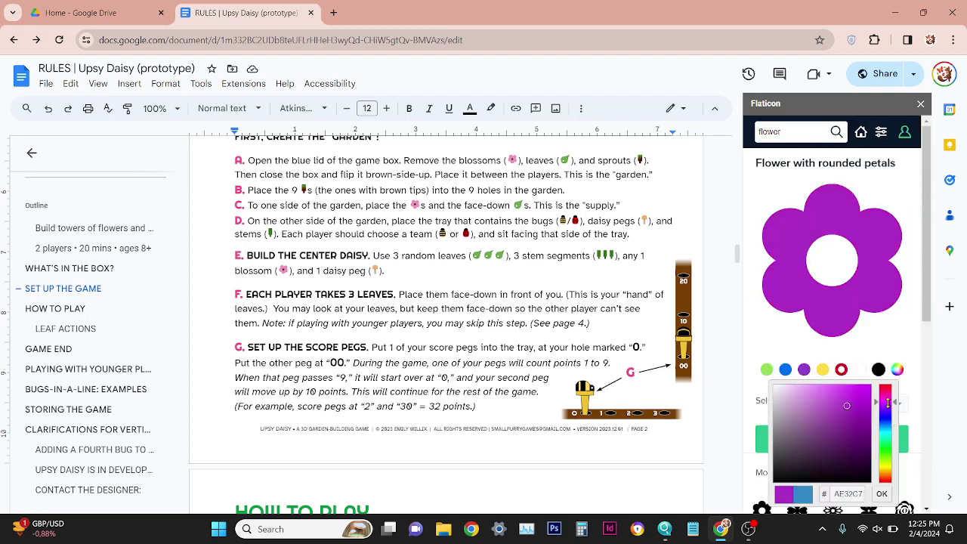
click(837, 392)
click(883, 393)
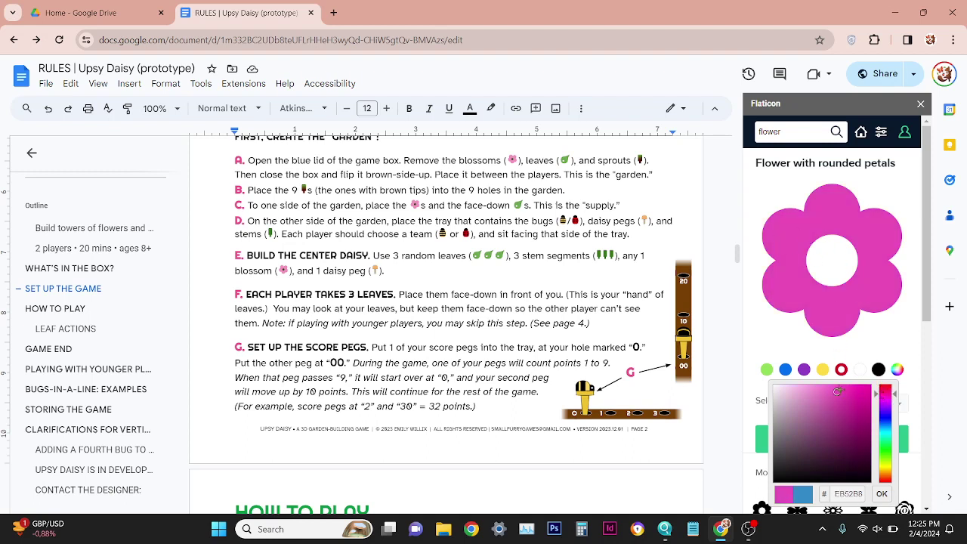
drag(837, 391, 817, 395)
click(880, 496)
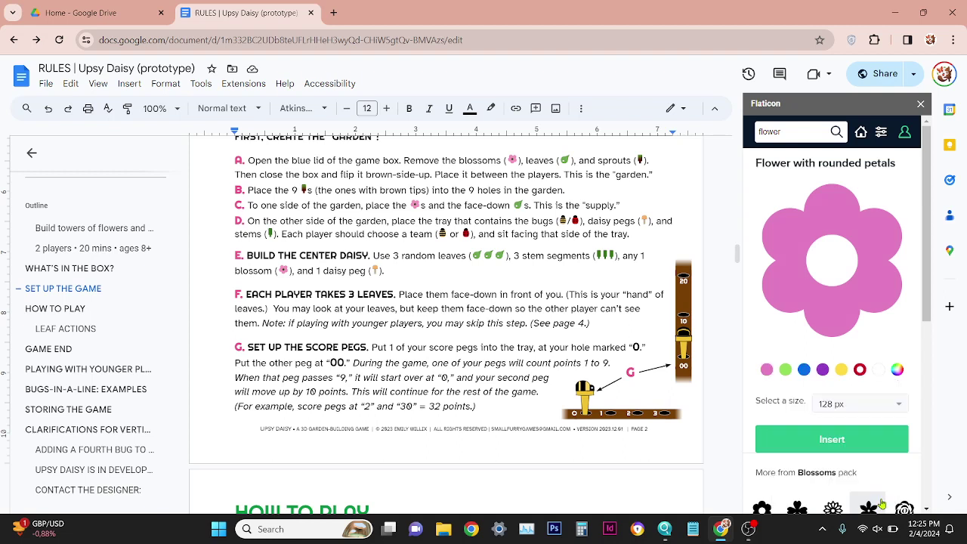
Step: Insert the pink flower and set its image width to 0.15 in
click(841, 441)
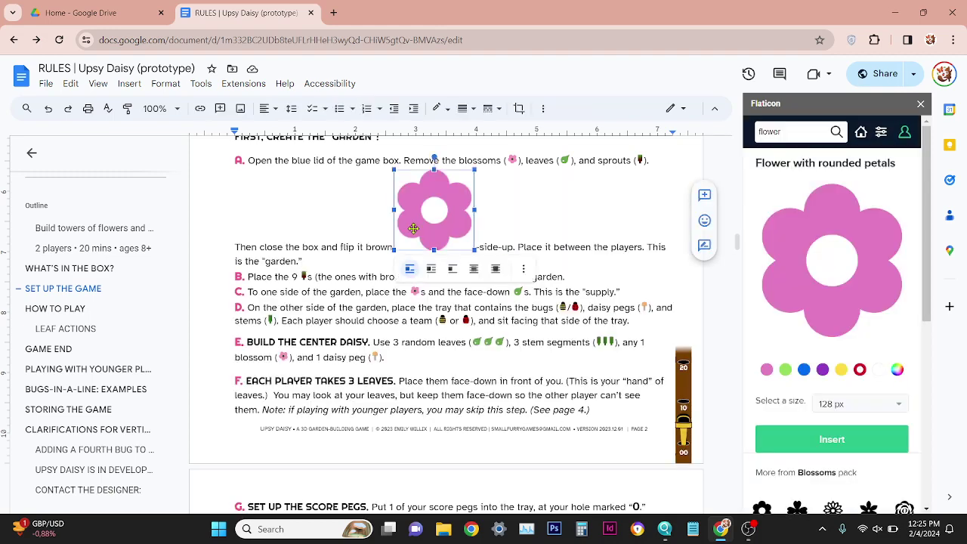
click(919, 105)
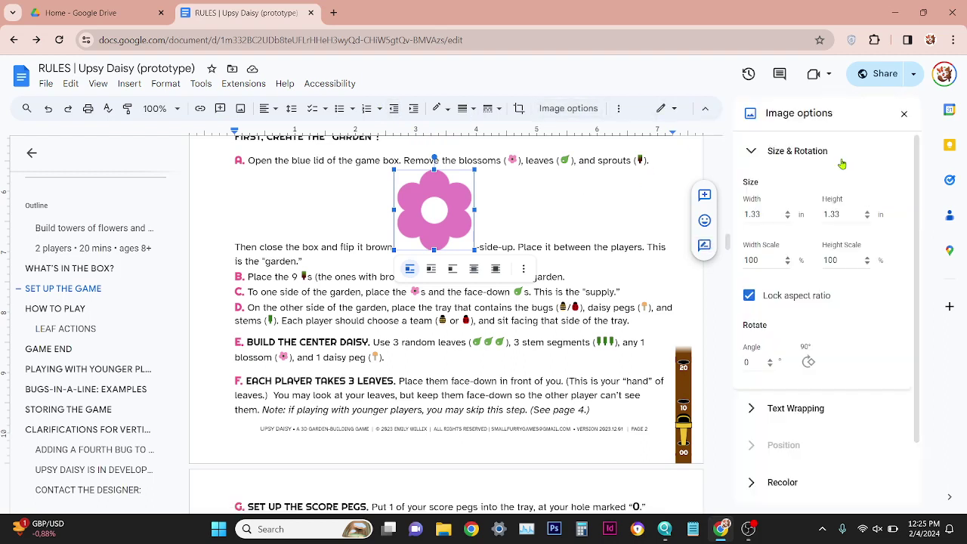
click(762, 211)
text(.15)
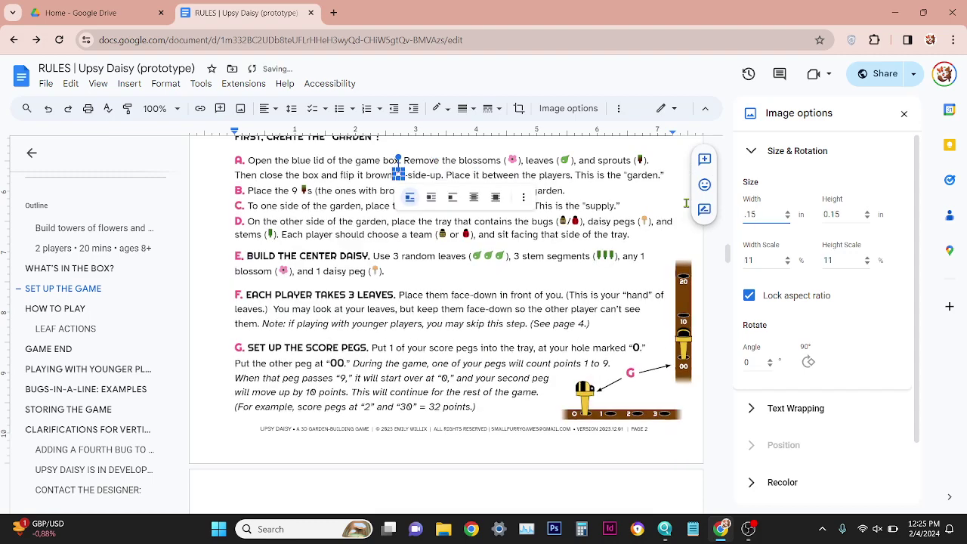
Step: Remove the flower after 'brown' and place it as step A's blossom icon
click(369, 191)
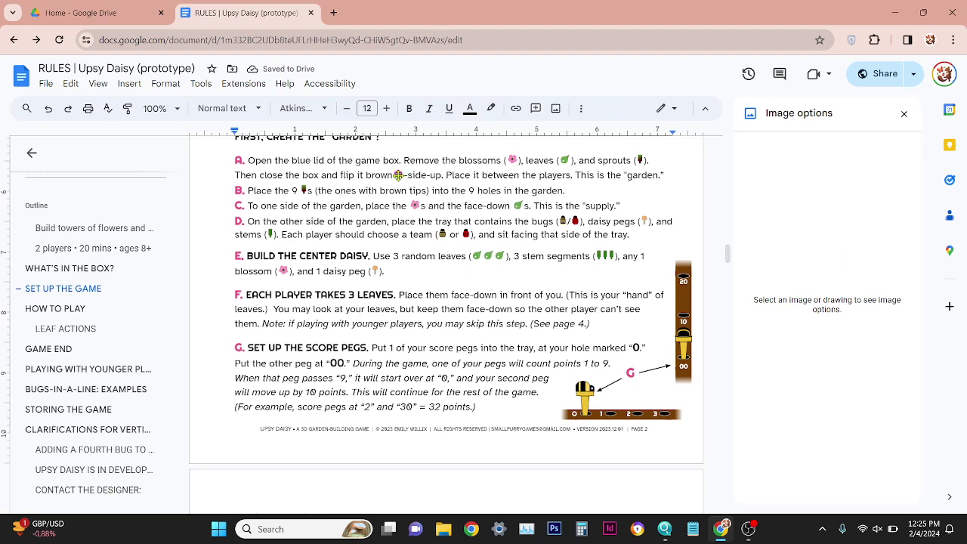
click(398, 175)
key(Delete)
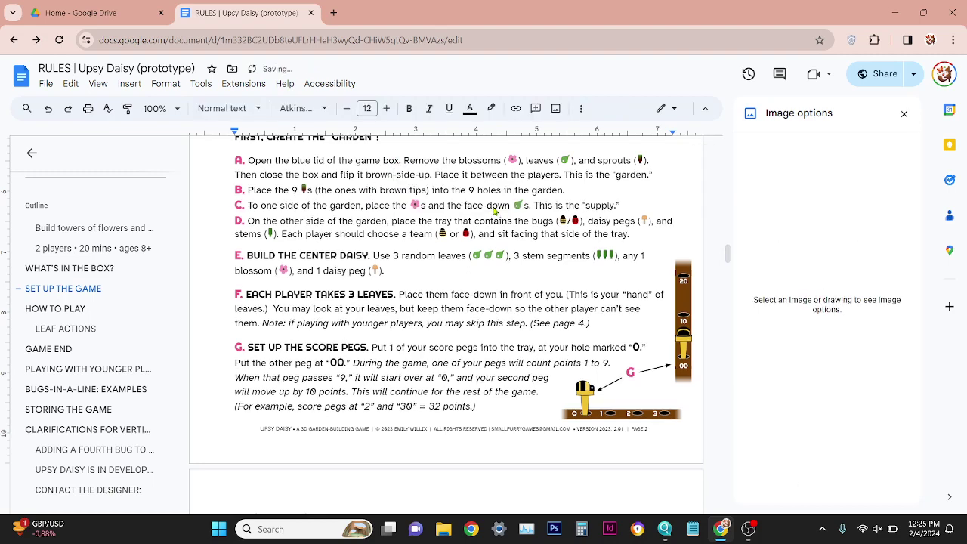
click(512, 159)
click(519, 160)
click(565, 159)
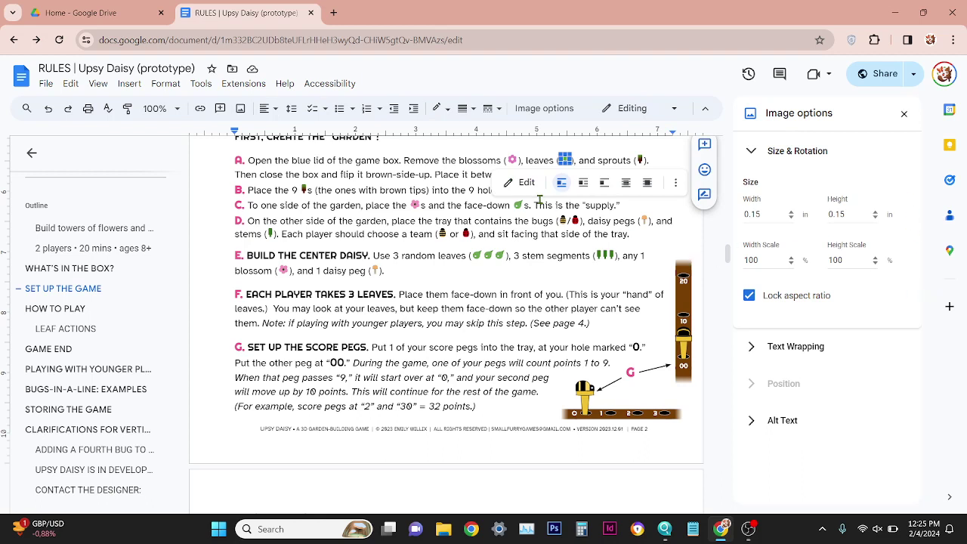
click(506, 226)
Step: Relaunch Icons for Slides & Docs and search for 'leaf' icons
click(564, 163)
click(903, 113)
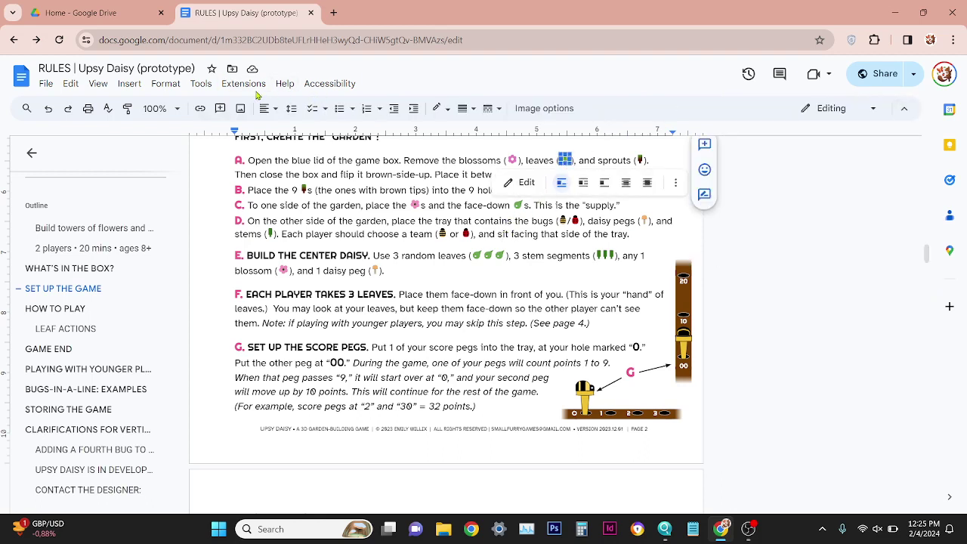
click(249, 83)
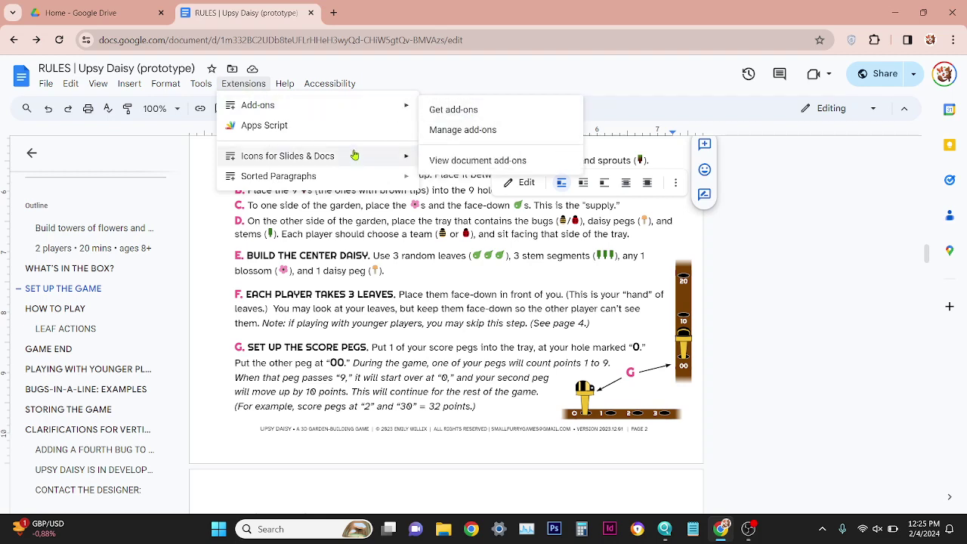
mouse_move(354, 155)
click(442, 158)
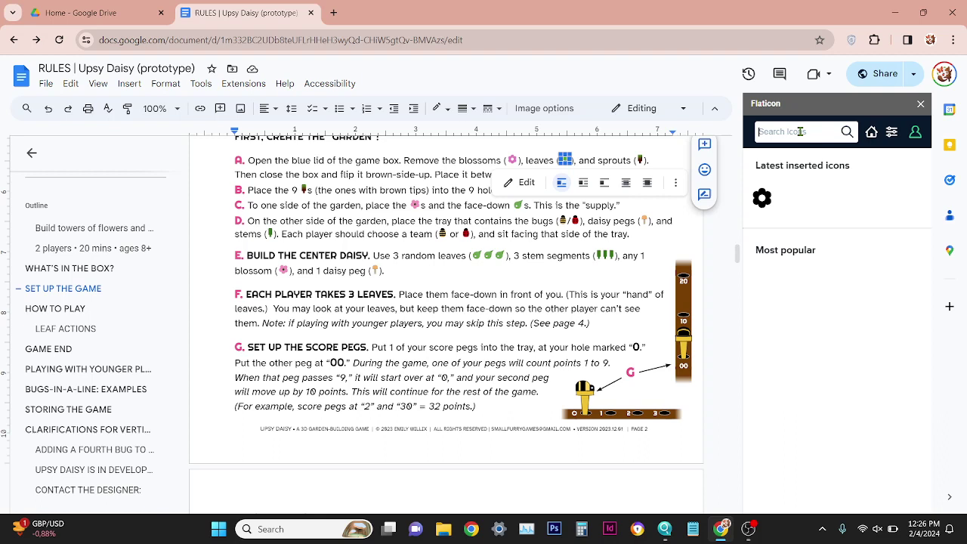
click(799, 132)
text(leaf)
key(Return)
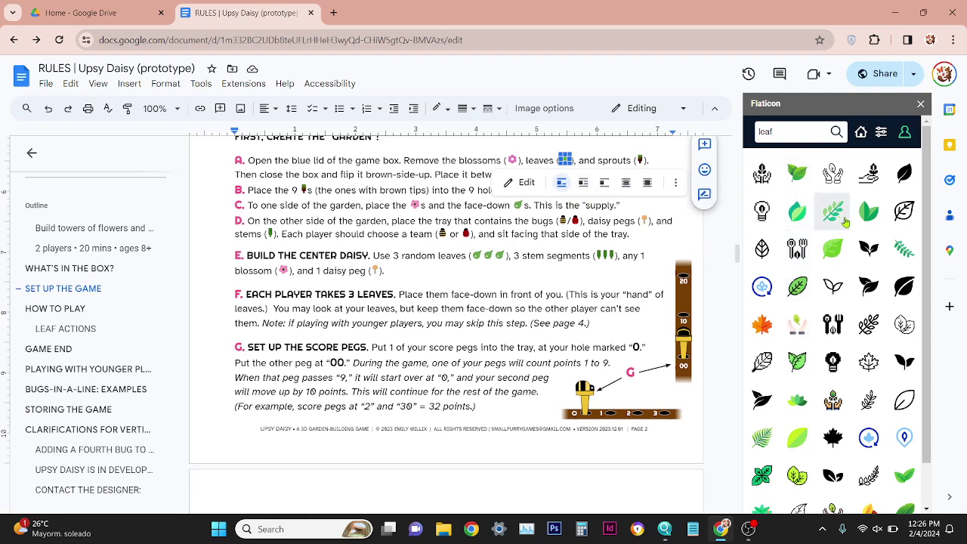
Step: Recolour the dark filled Leaf icon a custom green and insert it
scroll(925, 228, down, 2)
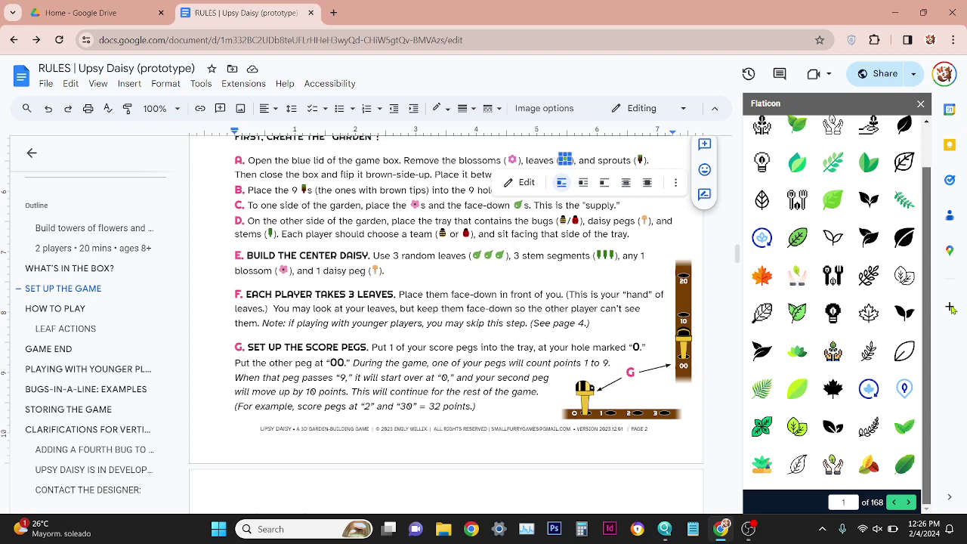
scroll(925, 227, up, 2)
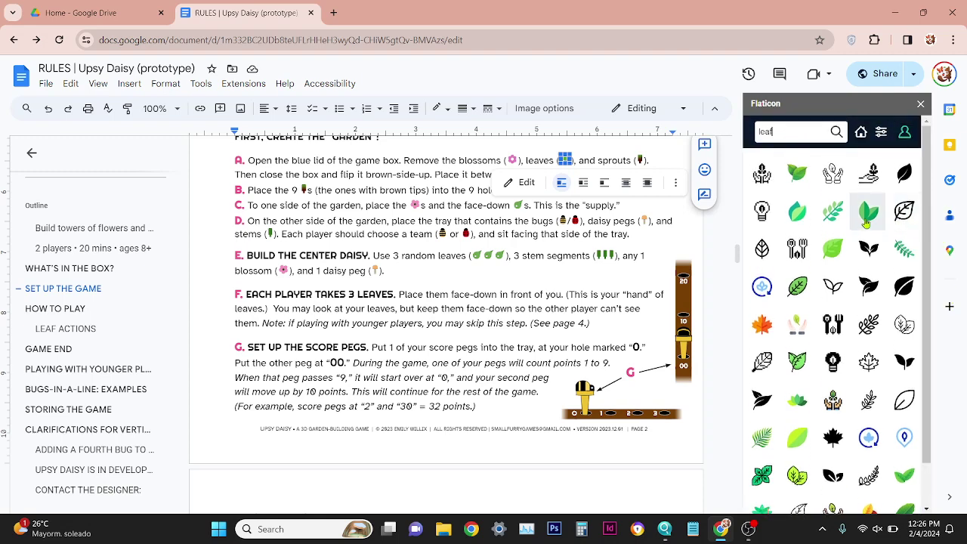
click(904, 288)
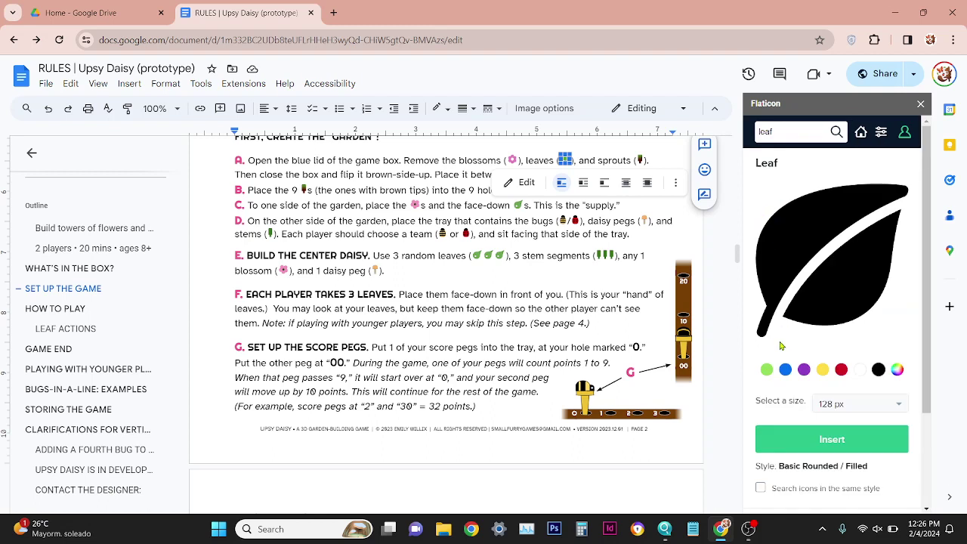
click(765, 370)
click(897, 370)
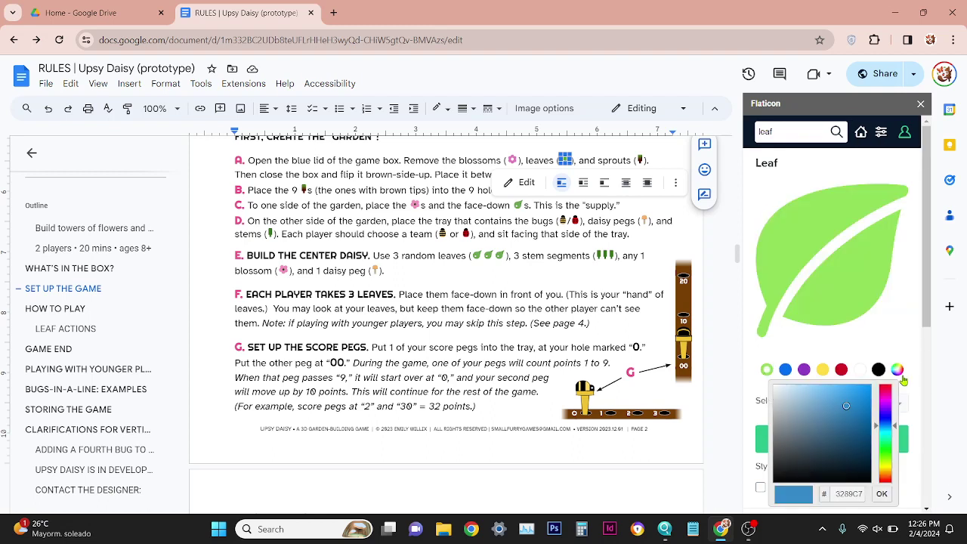
click(887, 442)
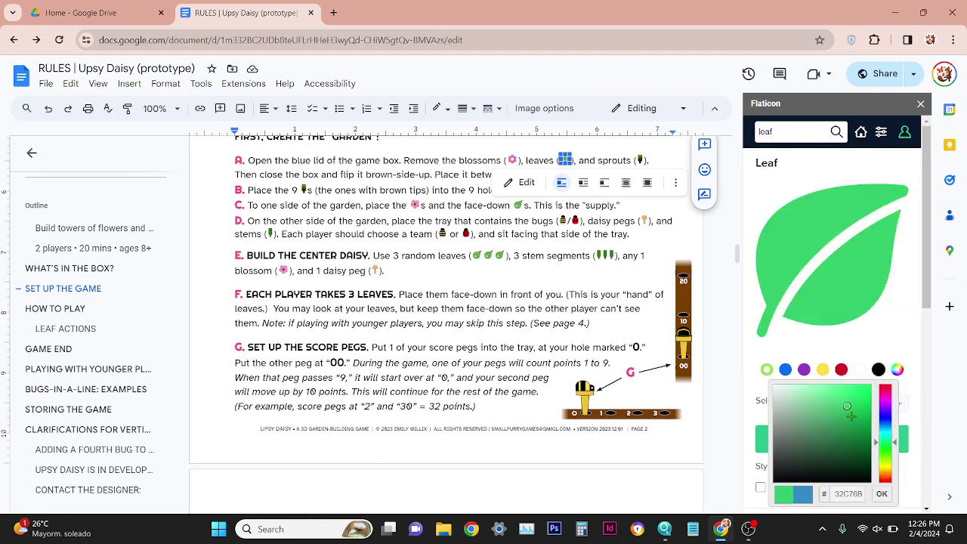
mouse_move(851, 415)
mouse_down()
mouse_move(838, 414)
mouse_move(846, 411)
mouse_up()
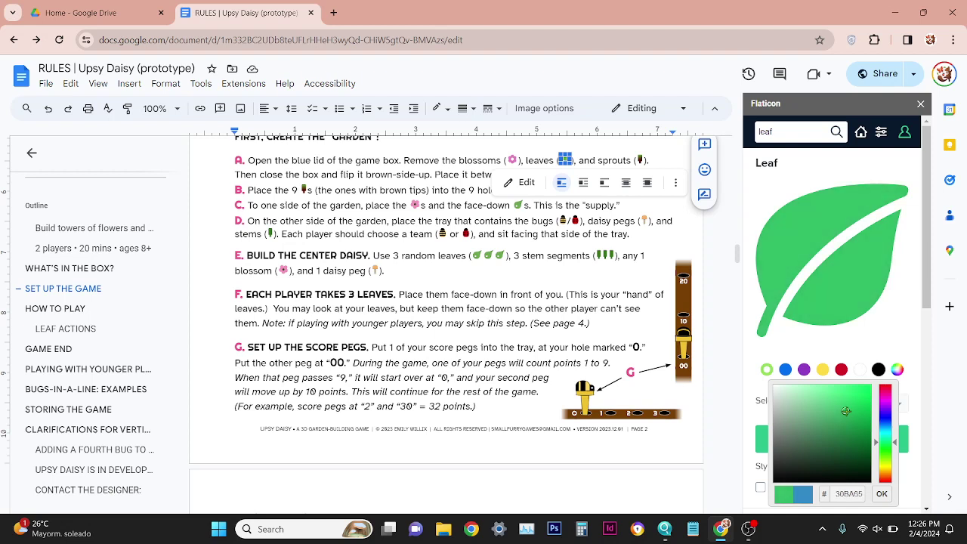
click(880, 493)
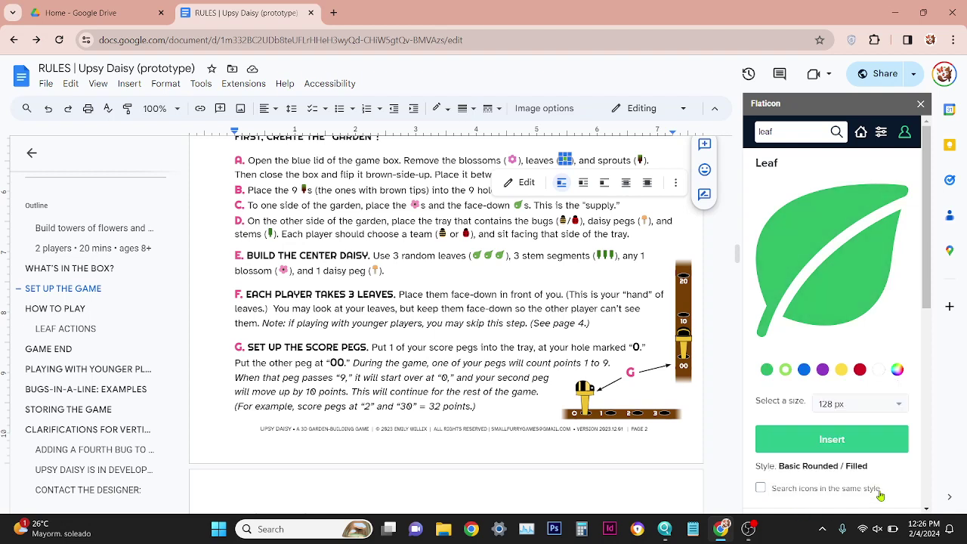
click(850, 441)
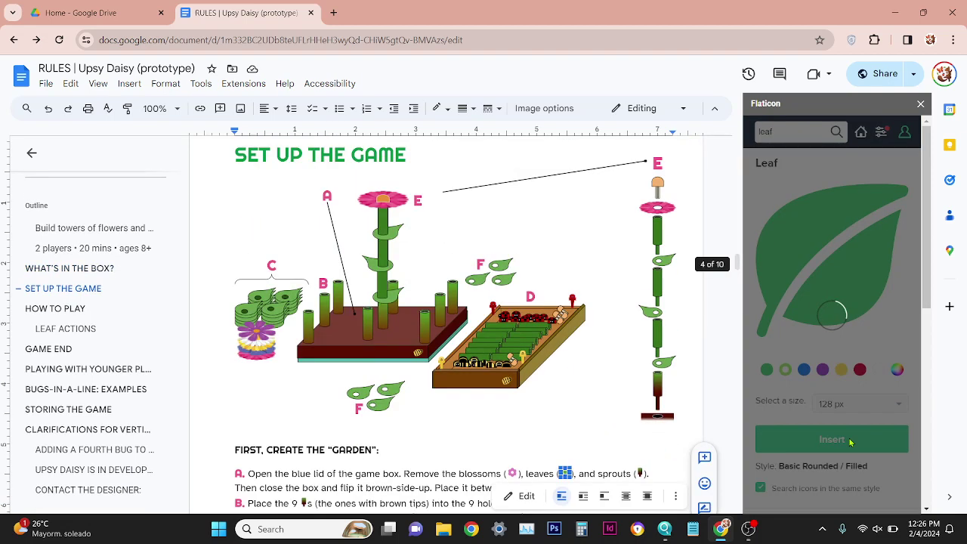
Step: Close the Flaticon sidebar, delete the blue image in step A's leaves parentheses, then undo twice
click(921, 105)
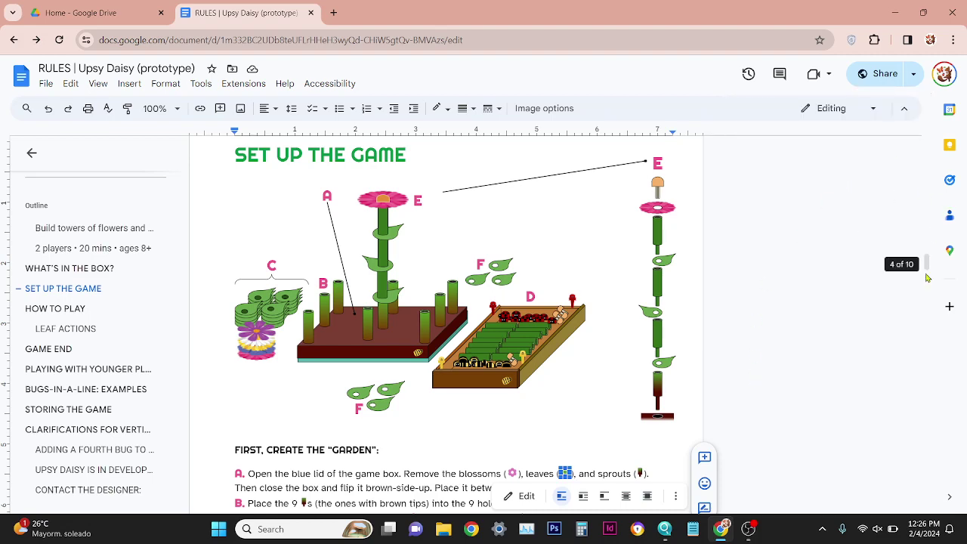
scroll(927, 264, down, 1)
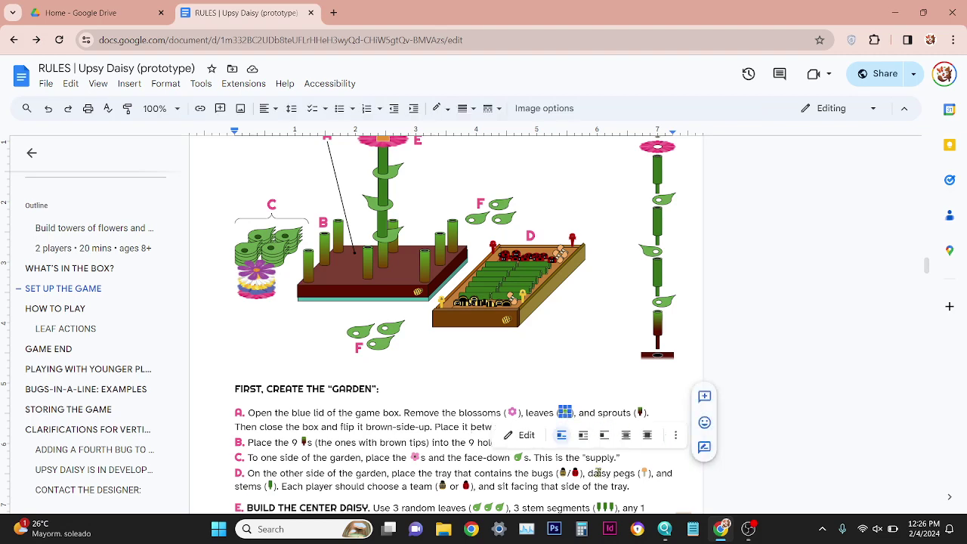
scroll(596, 472, down, 4)
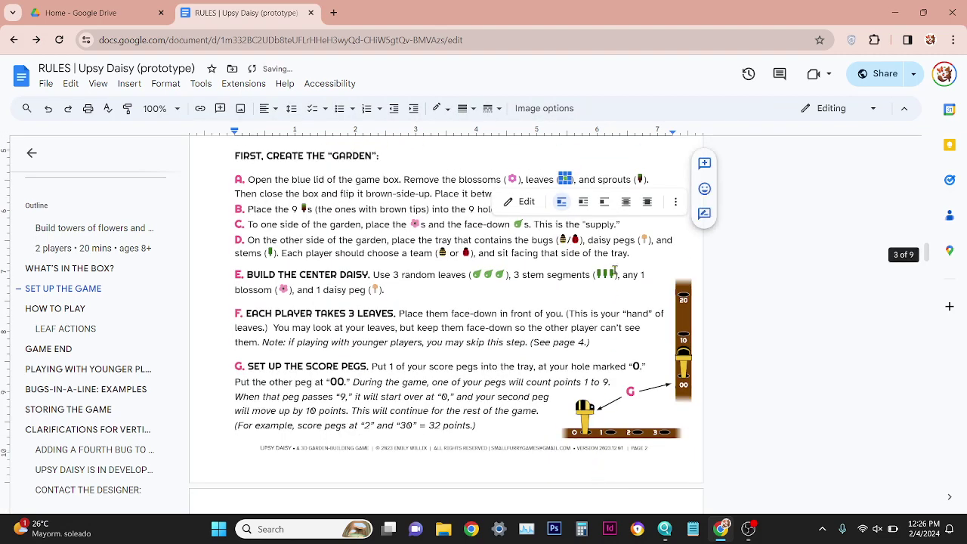
key(Delete)
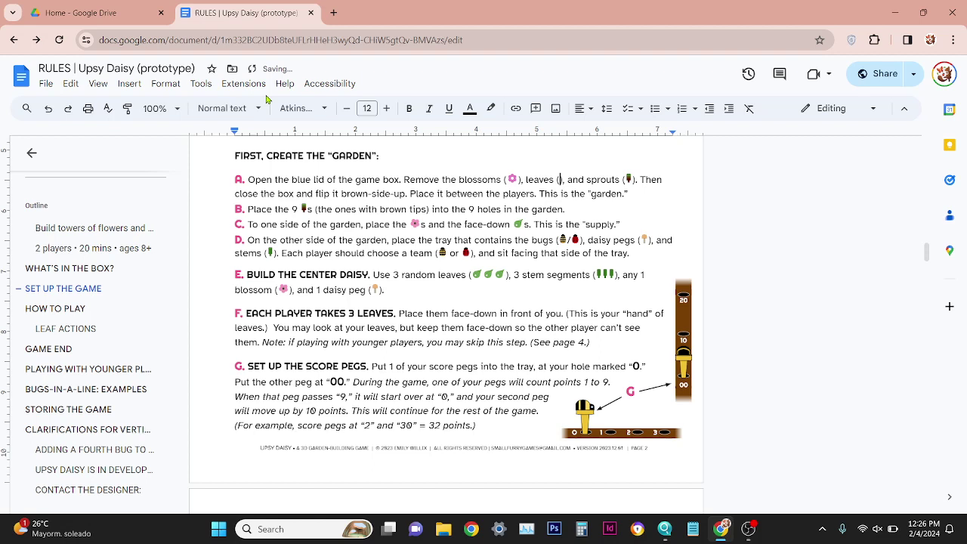
click(243, 83)
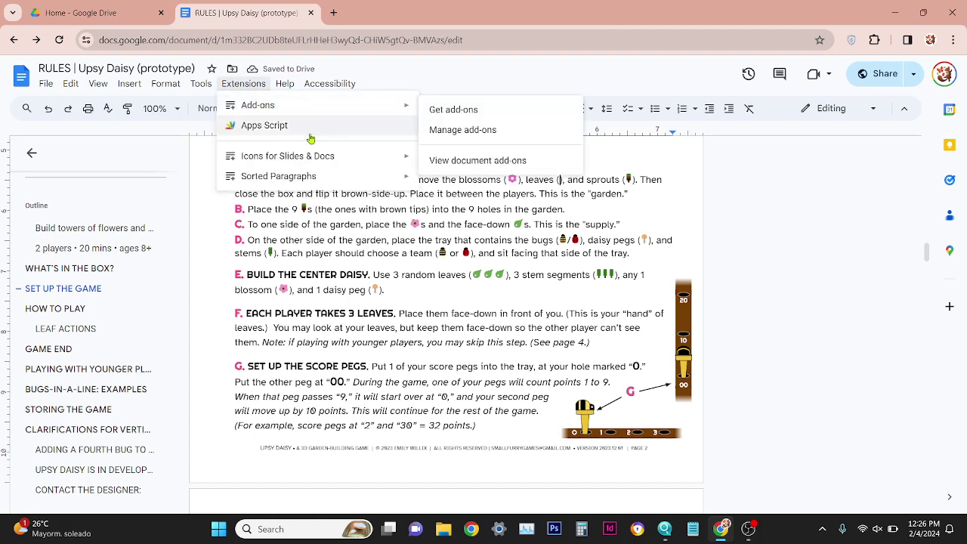
key(ctrl+z)
key(ctrl+z)
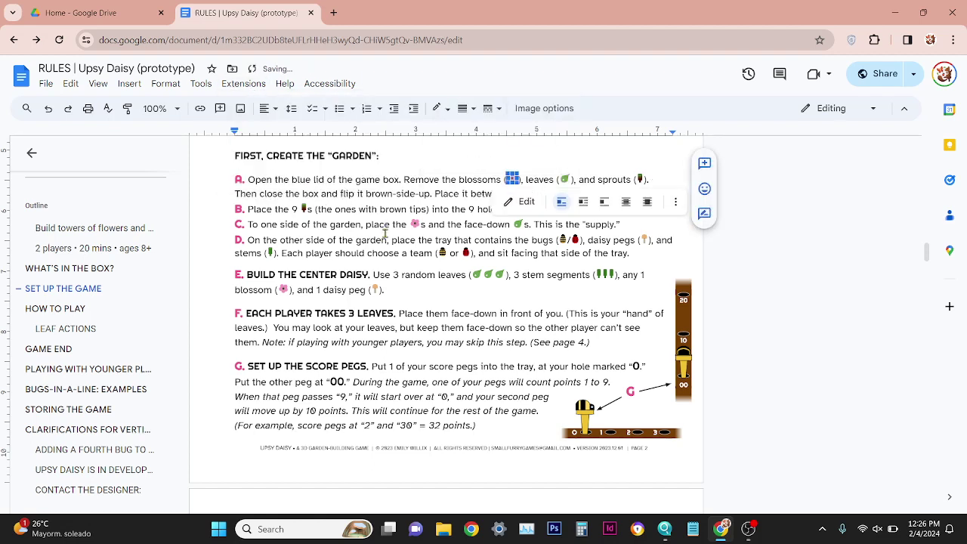
key(ctrl+z)
key(ctrl+z)
key(ctrl+z)
Step: Open the recent Leaf icon in Icons for Slides & Docs and give it custom colour 28C953
click(244, 83)
mouse_move(277, 157)
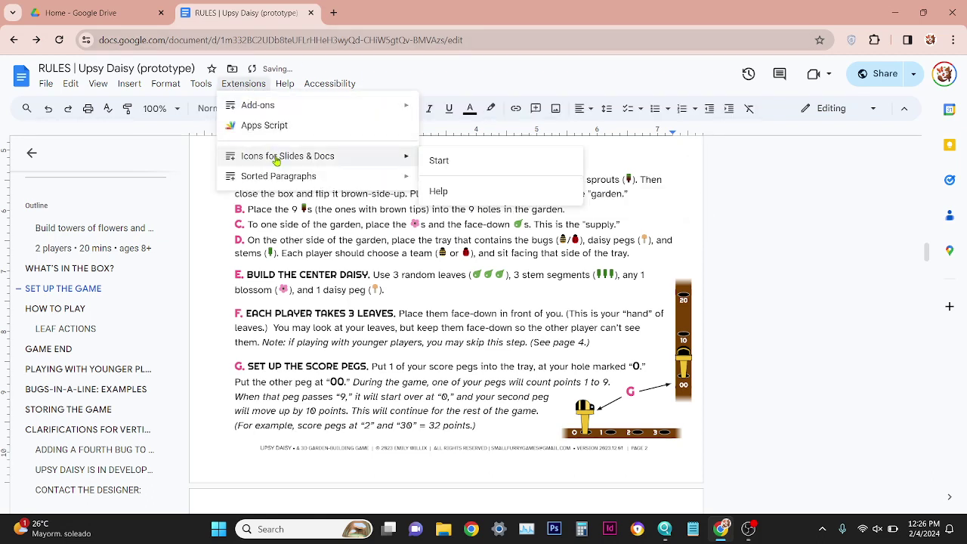
click(434, 157)
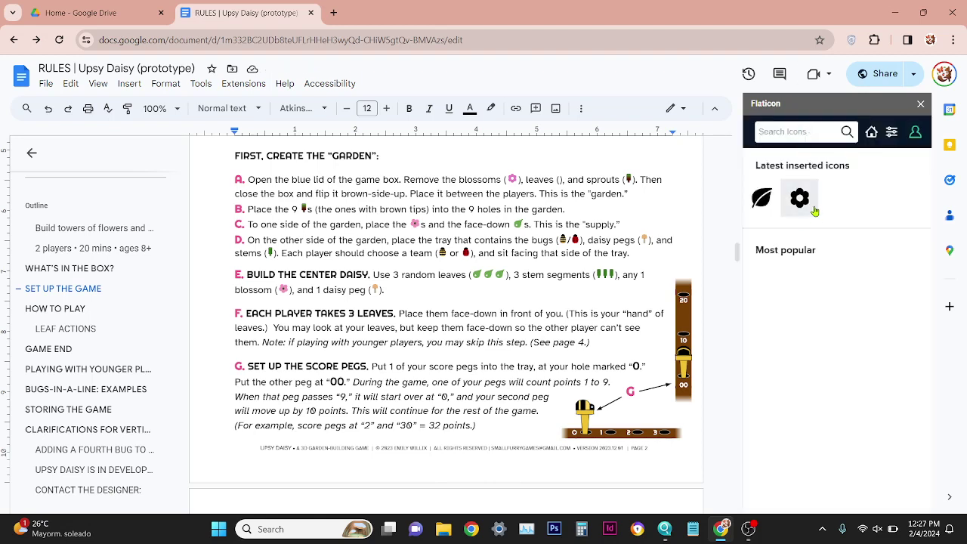
click(761, 197)
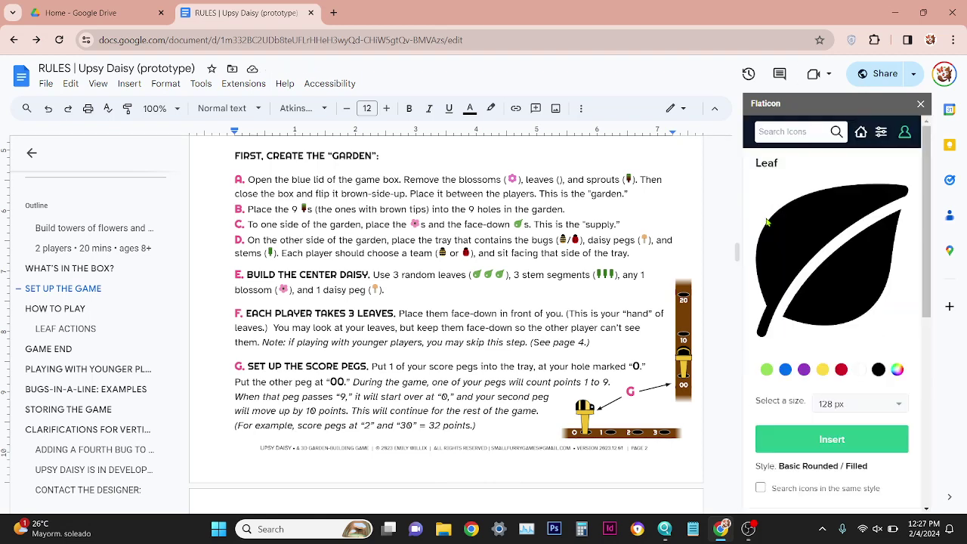
click(896, 369)
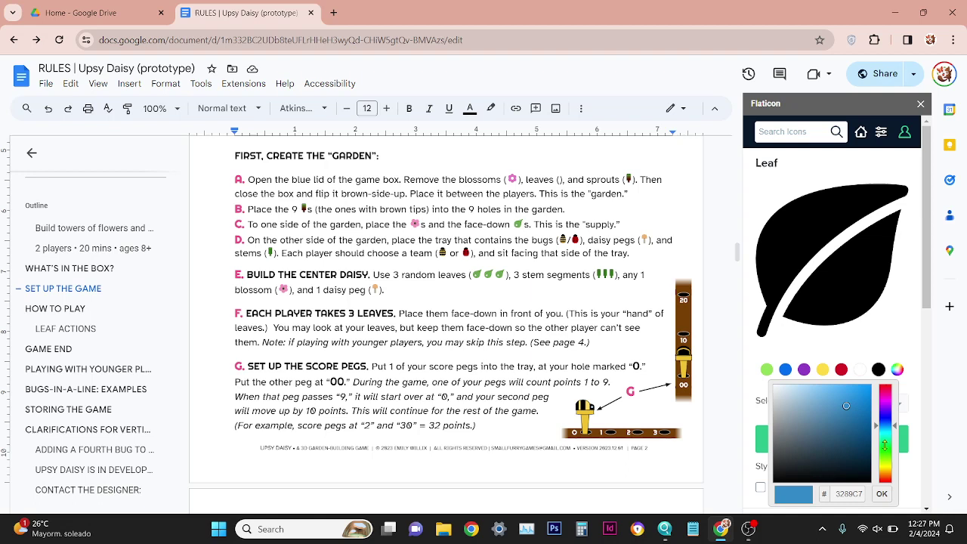
click(885, 444)
click(849, 389)
click(851, 406)
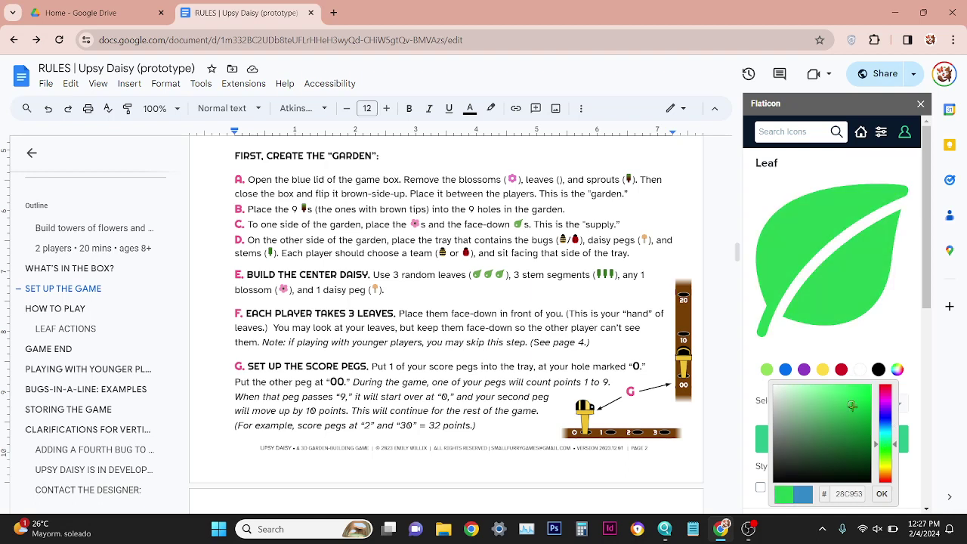
click(882, 494)
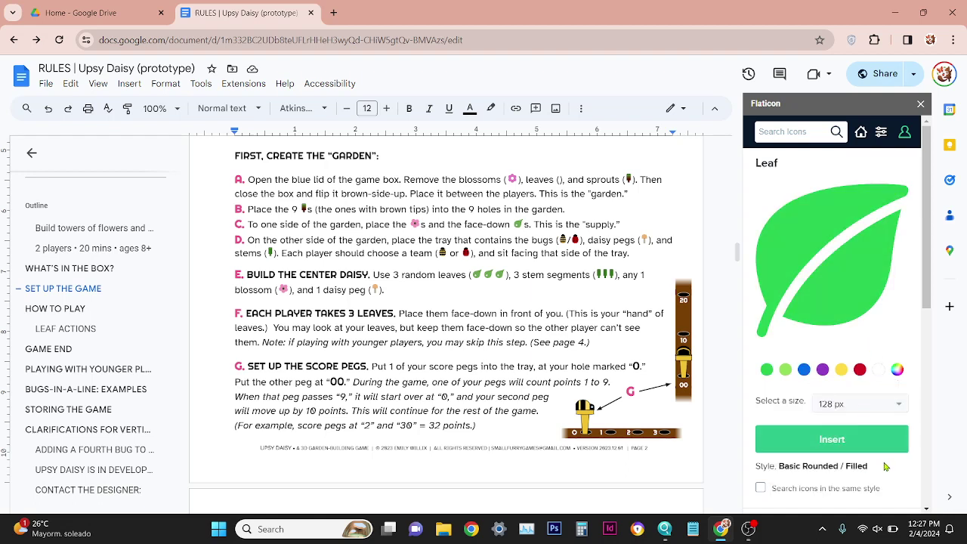
Step: Insert the green leaf at 16 px into step A's 'leaves ( )' and close the sidebar
click(863, 410)
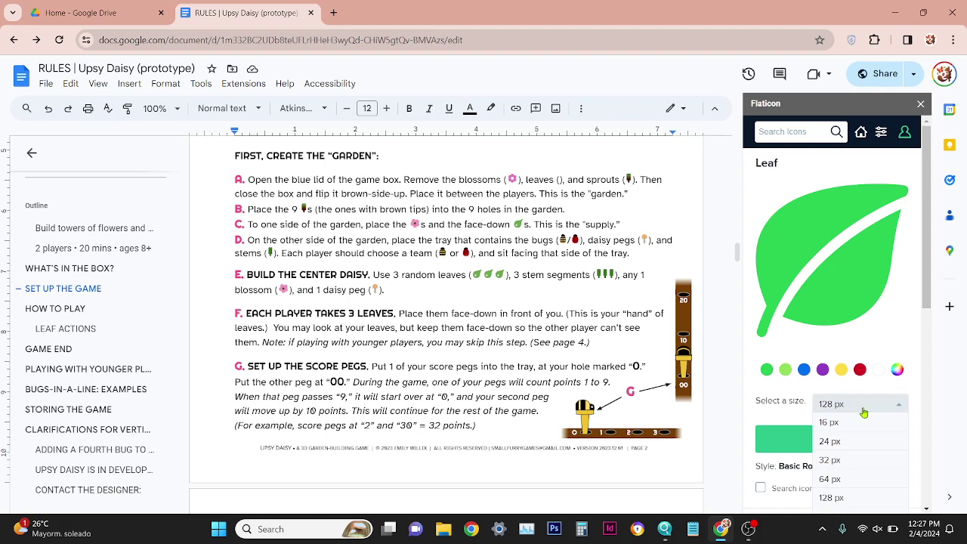
click(863, 412)
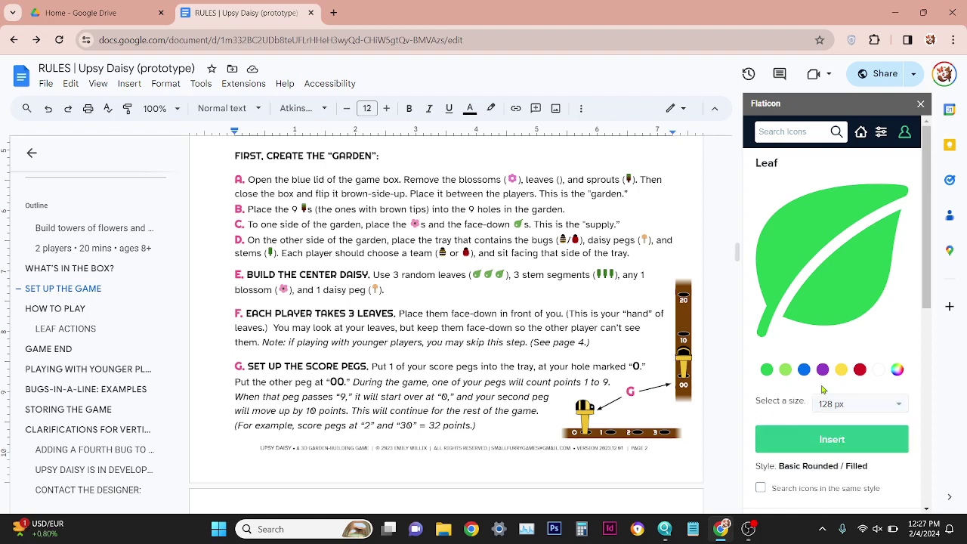
click(831, 408)
click(828, 422)
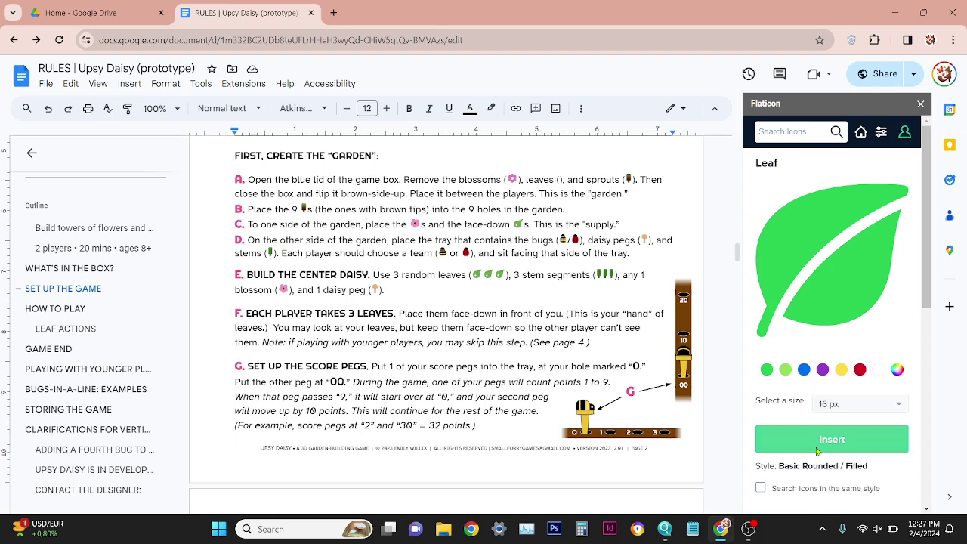
click(830, 439)
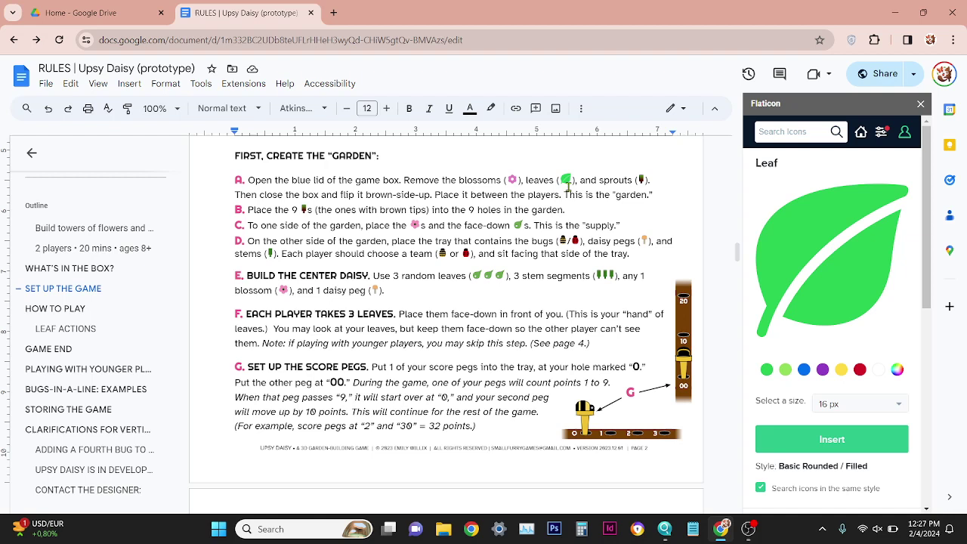
click(567, 179)
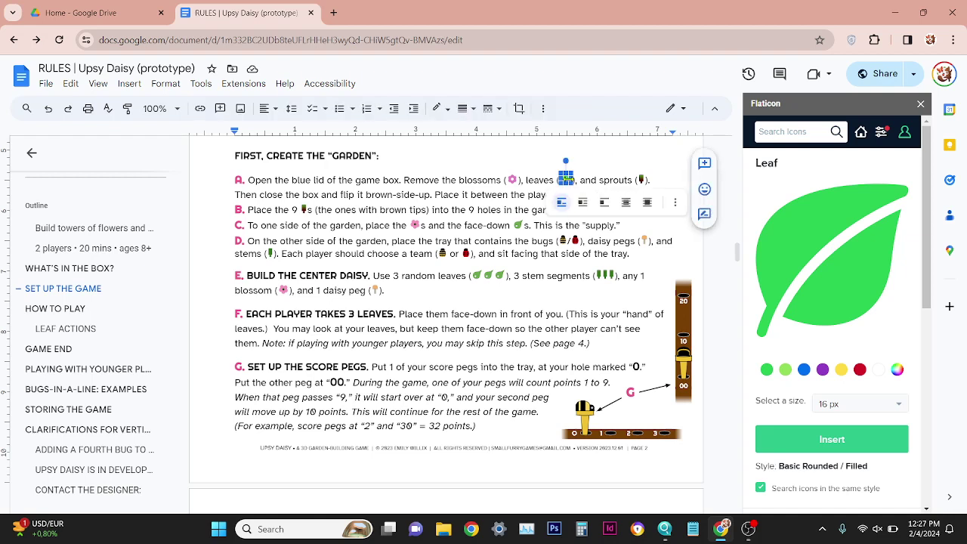
click(920, 104)
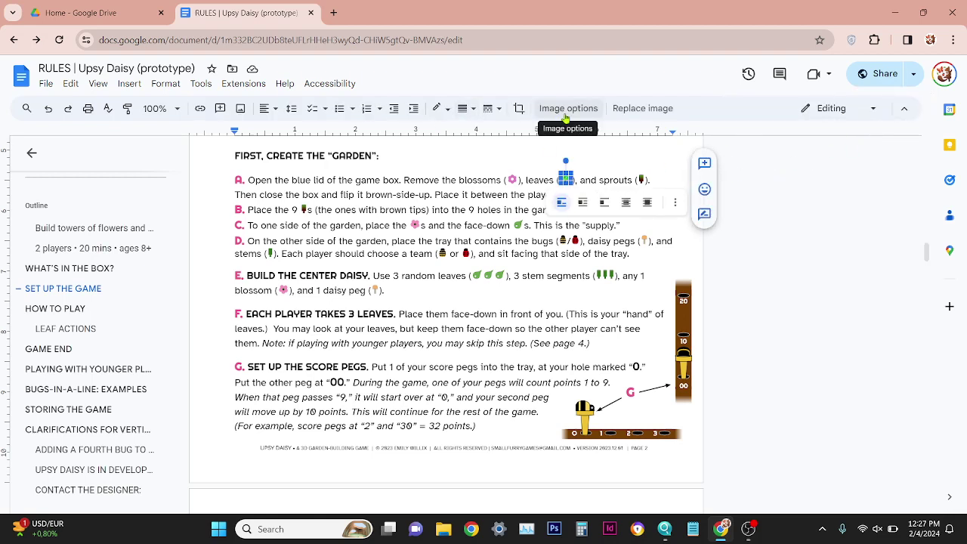
Step: Set the leaf icon's width to 0.15 in with its aspect ratio locked
click(574, 108)
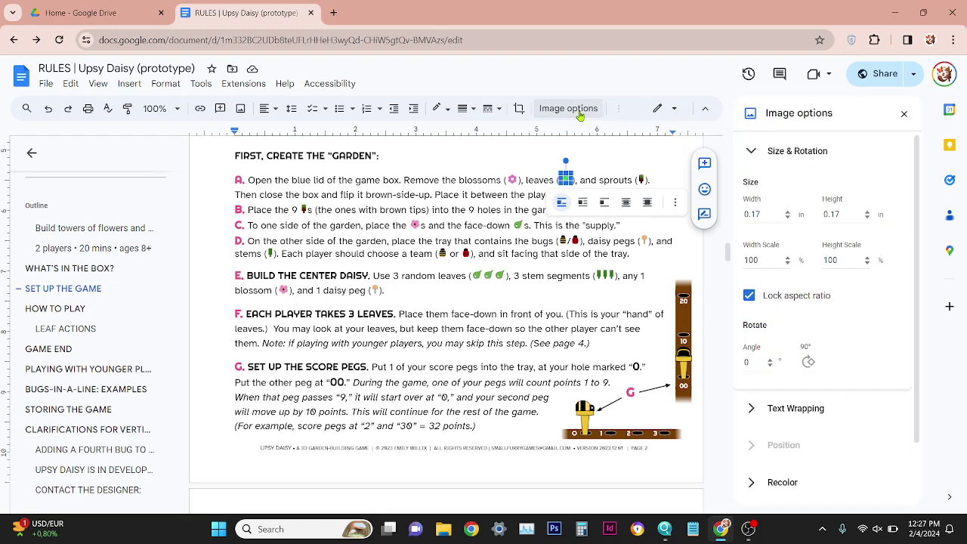
double_click(766, 213)
text(.15)
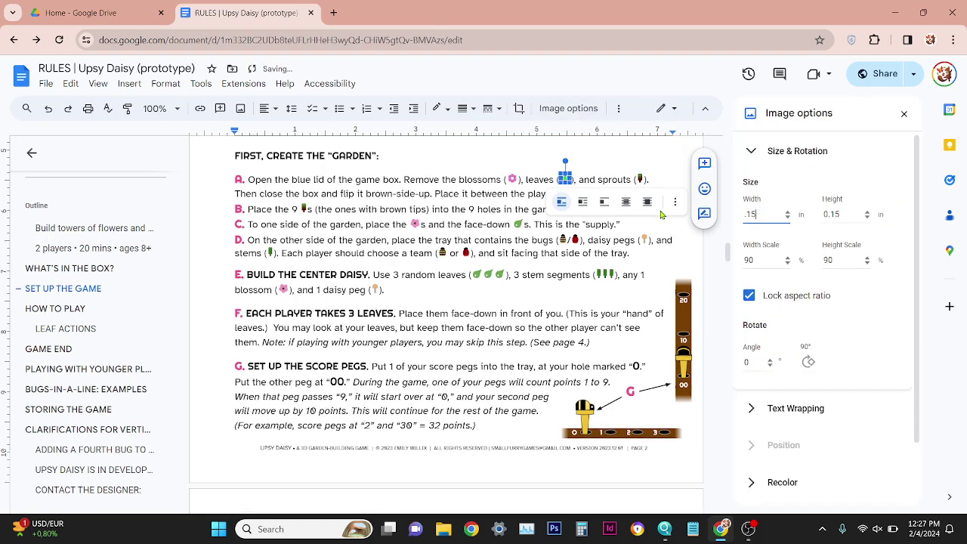
click(493, 242)
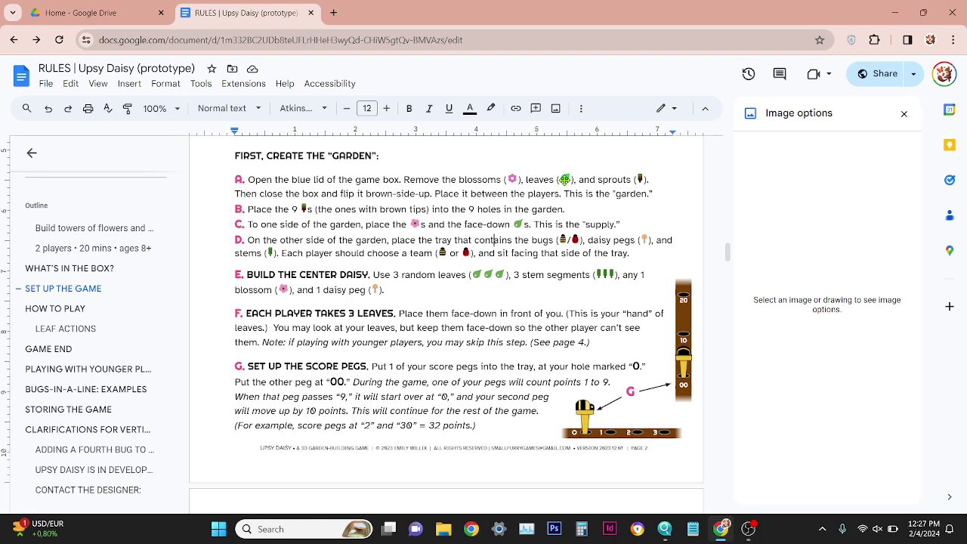
drag(564, 180, 552, 239)
click(46, 83)
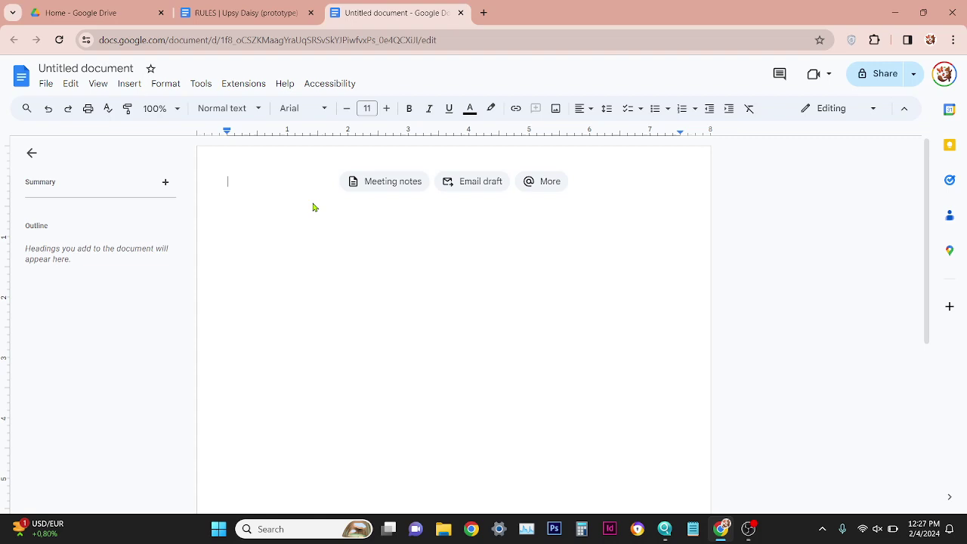
Step: Type 'Pick up the terrain tiles' as the new document's first line
text(Pick up the )
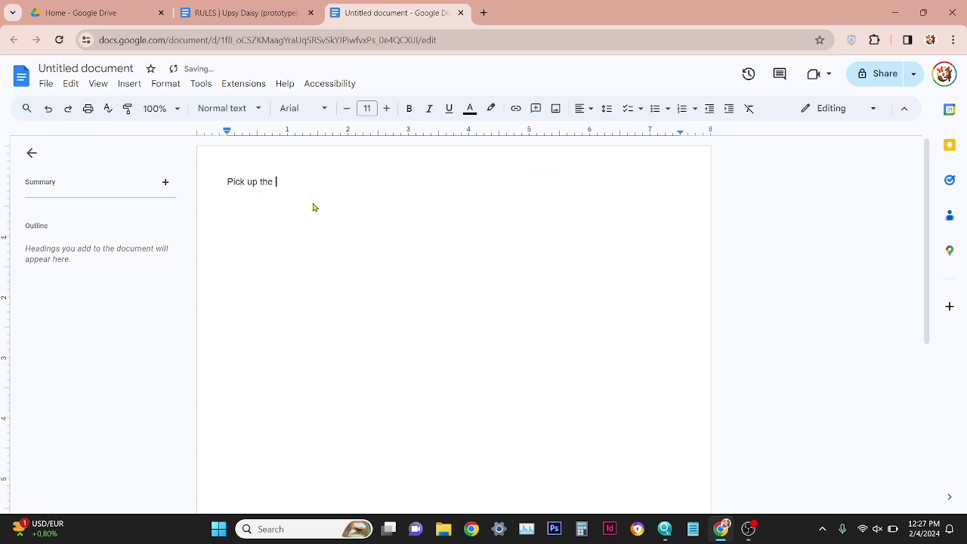
text(terrain )
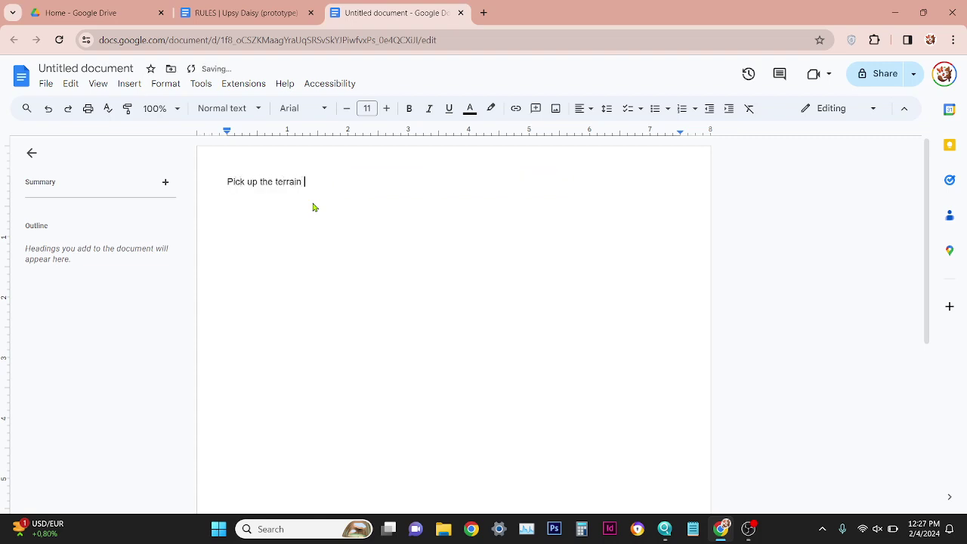
text(tiles ()
Step: Search Flaticon for 'square' and insert the orange square icon at 16 px
click(243, 83)
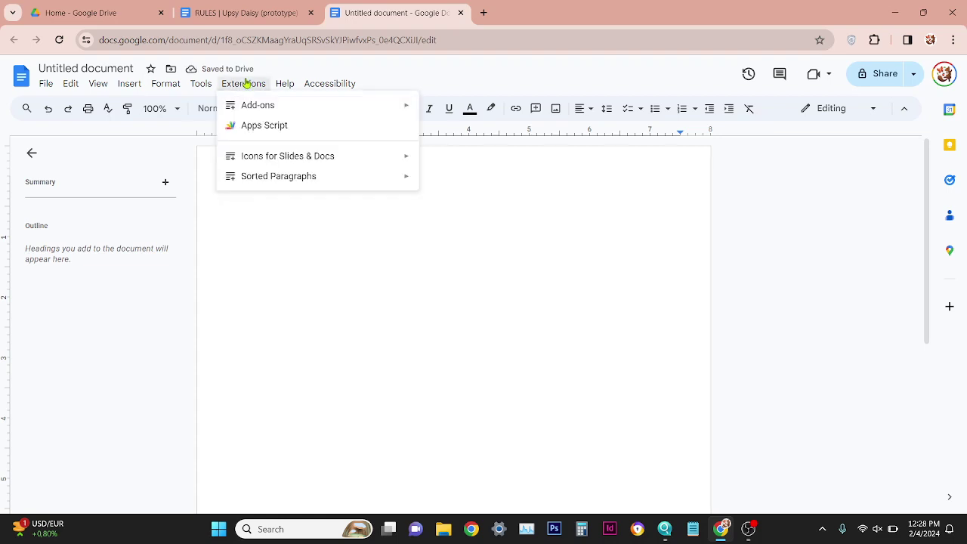
mouse_move(259, 107)
mouse_move(289, 157)
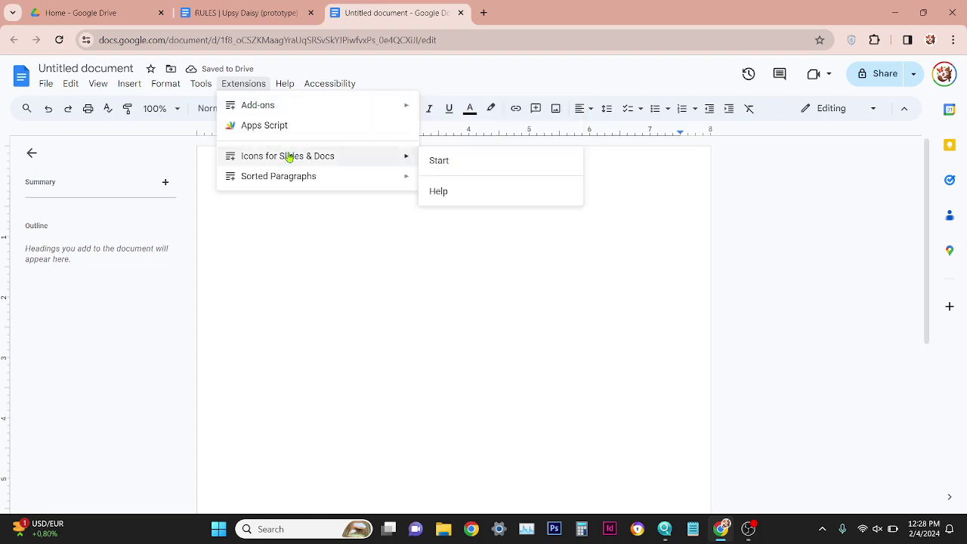
click(436, 159)
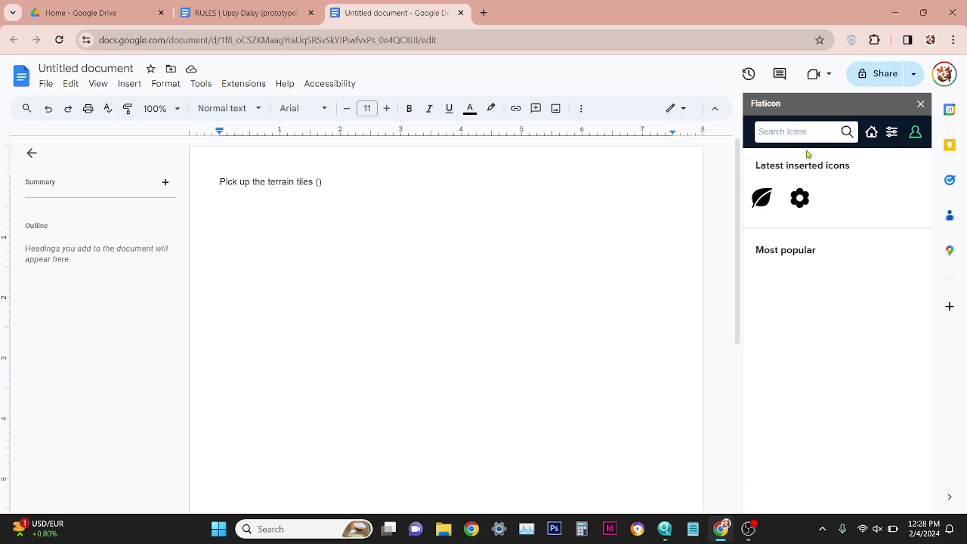
text(s)
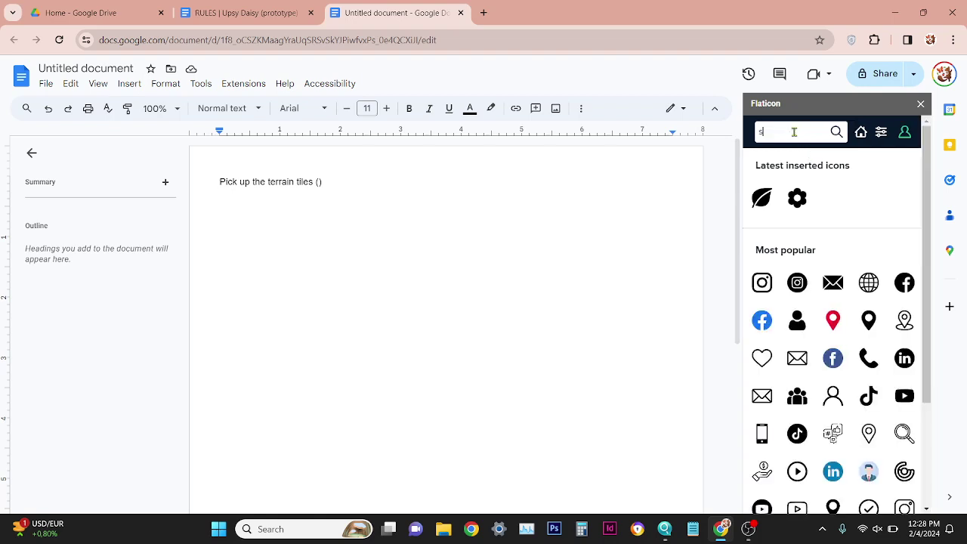
text(quare)
key(Return)
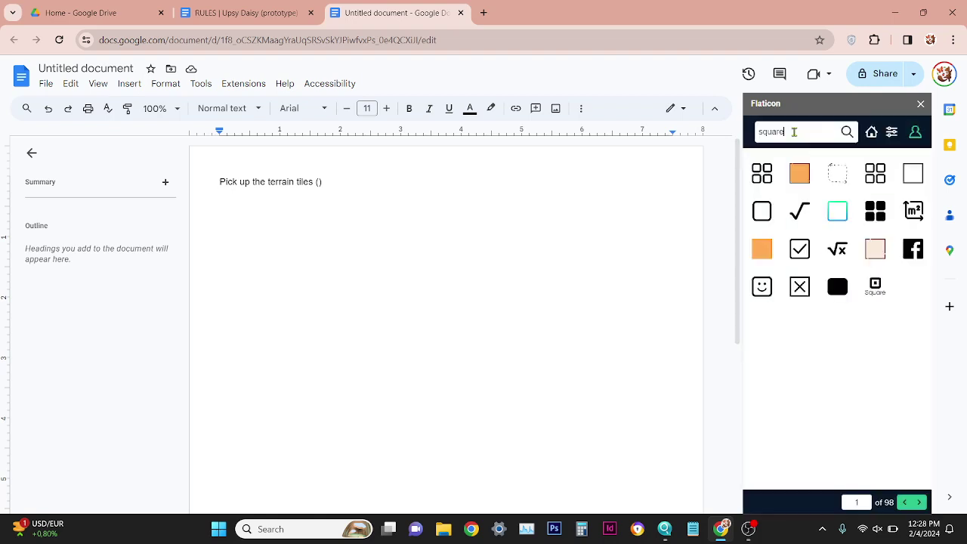
click(793, 179)
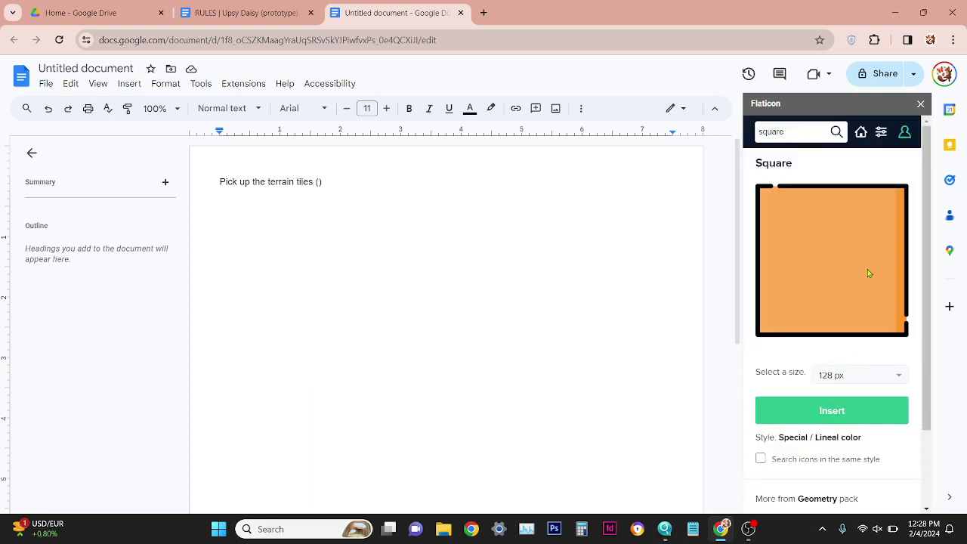
click(876, 376)
click(850, 394)
click(847, 410)
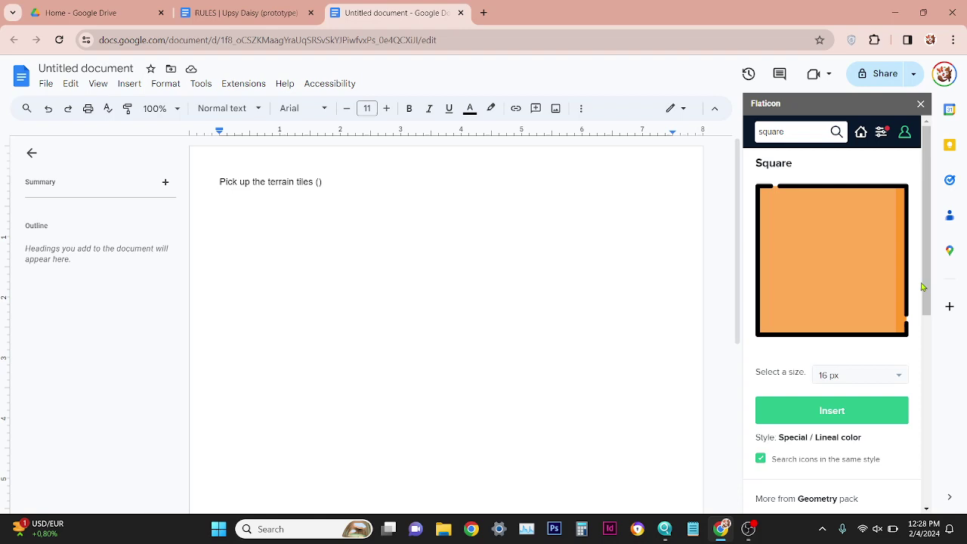
click(782, 419)
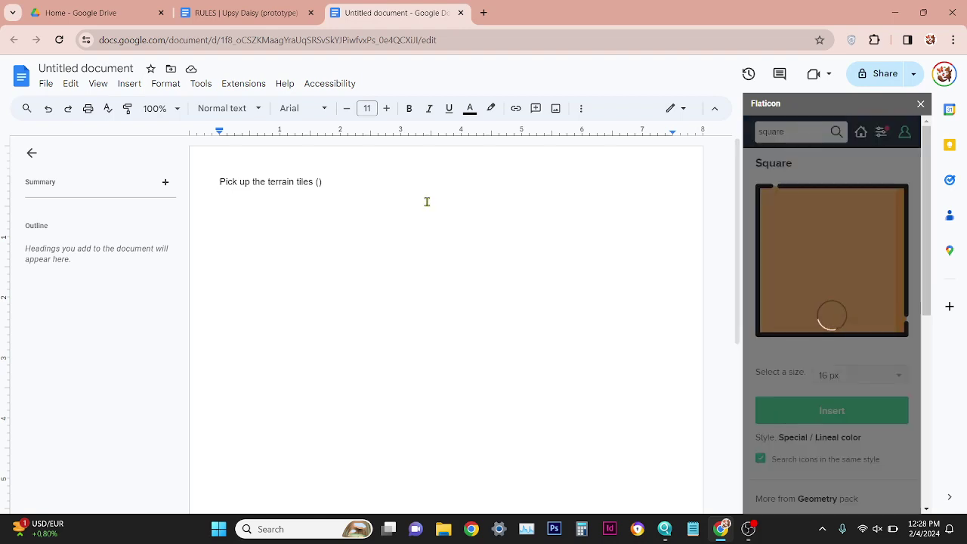
Step: Close the icon panel and set the orange square's height to 0.15 in
click(379, 183)
click(324, 183)
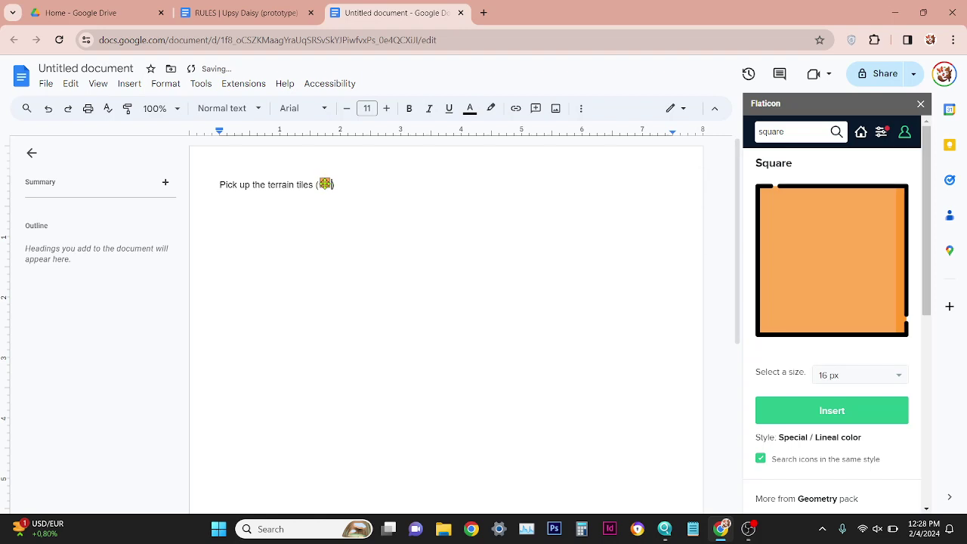
click(919, 103)
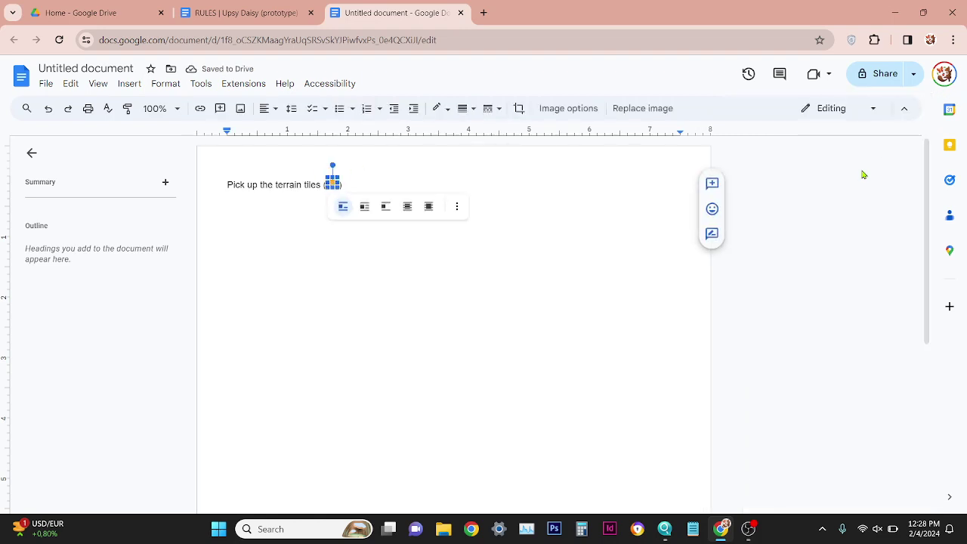
click(550, 111)
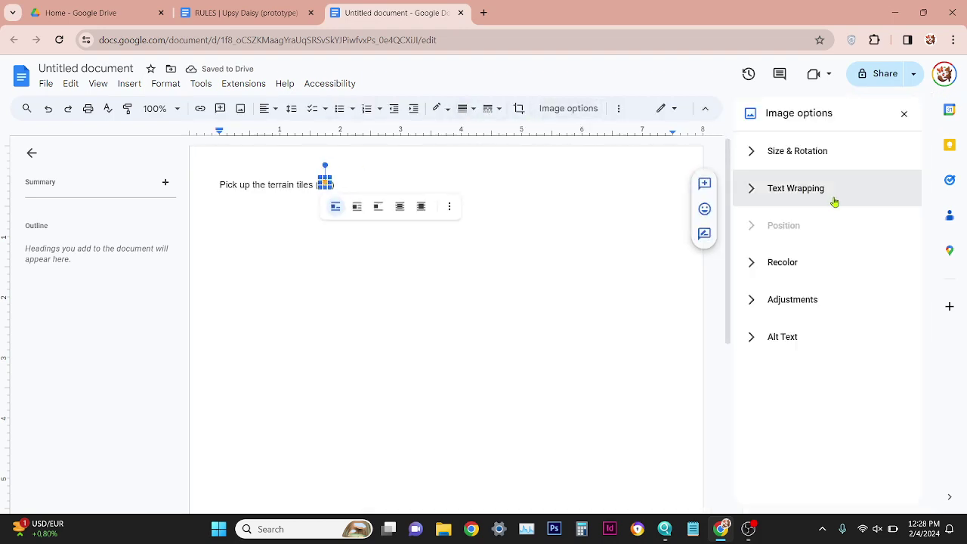
click(813, 151)
click(834, 212)
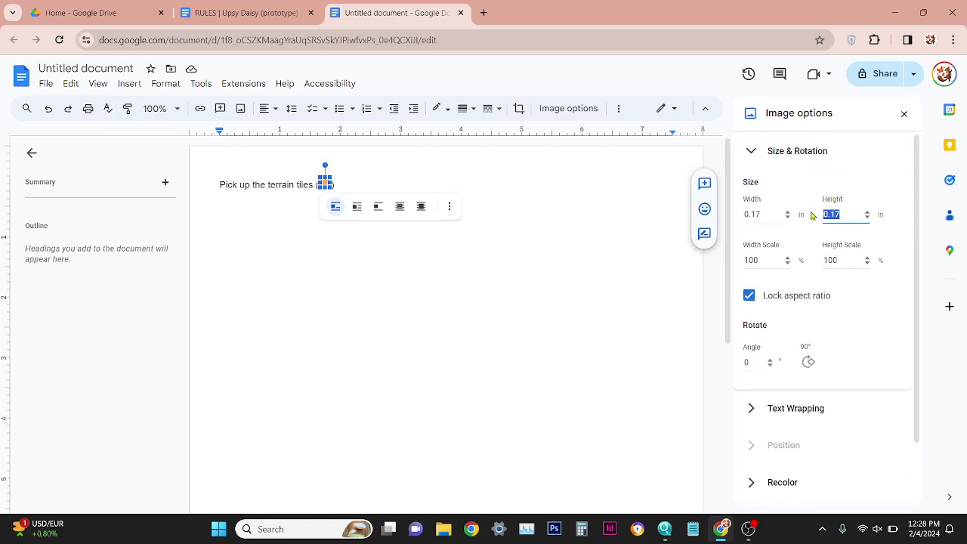
text(0.15)
click(492, 243)
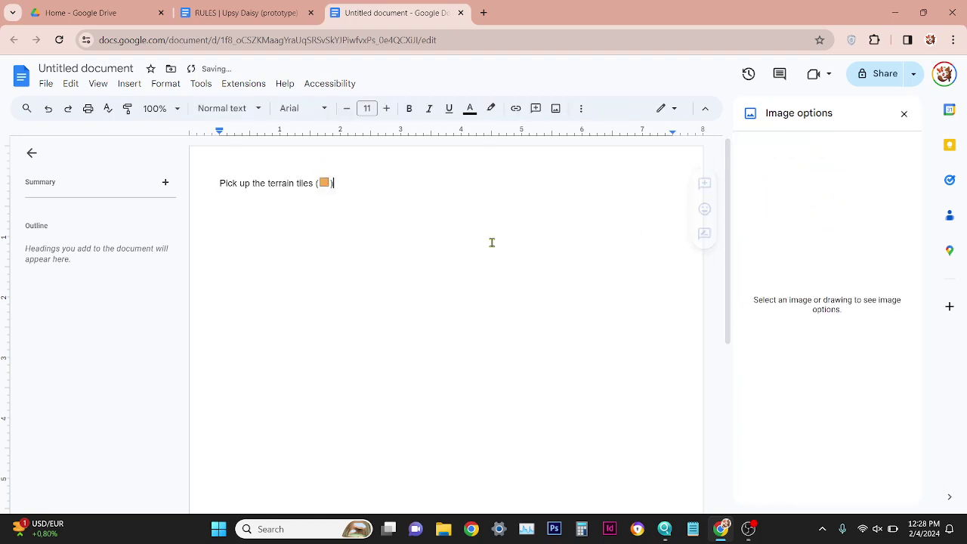
Step: Rewrite the first line as 'Pick up 9 Terrain tiles (icon). Make a 3x3 grid on the board.'
click(269, 183)
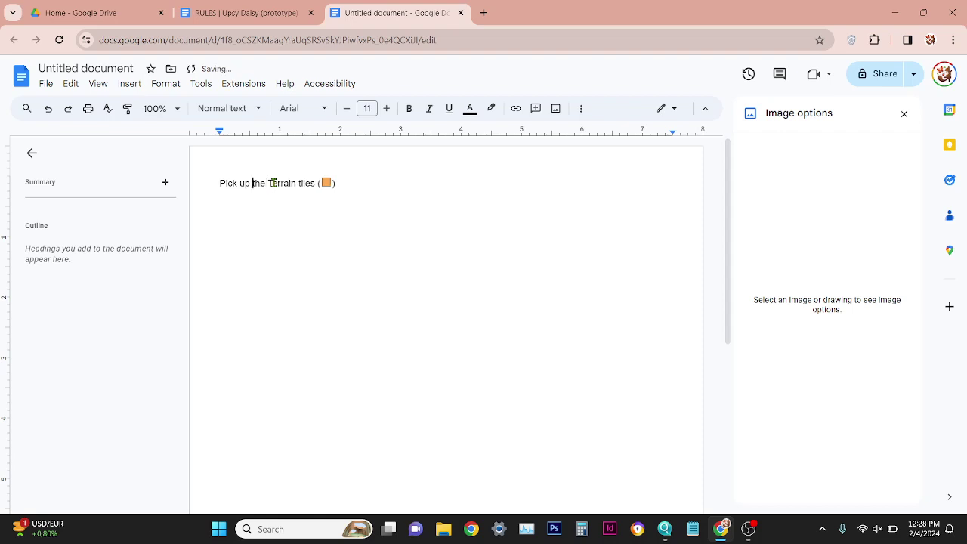
key(ctrl+Left)
text(5)
key(Delete)
key(Delete)
key(Delete)
key(Delete)
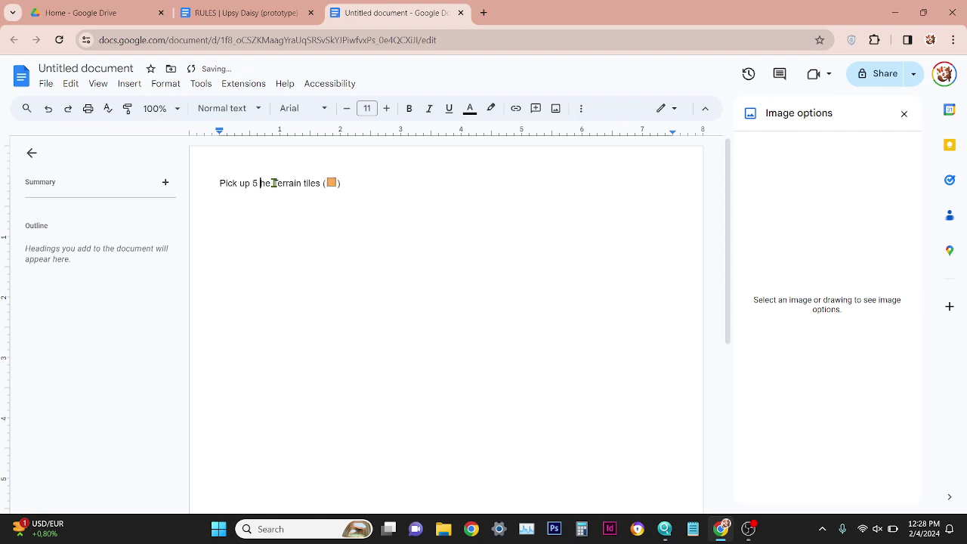
key(Delete)
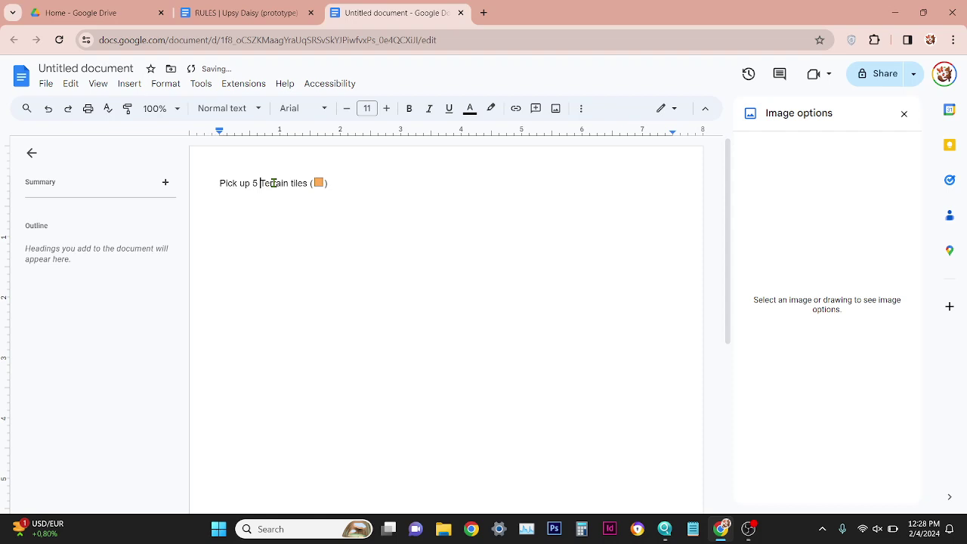
click(355, 184)
text(.)
key(Return)
text(Make a grid on the board.)
double_click(257, 183)
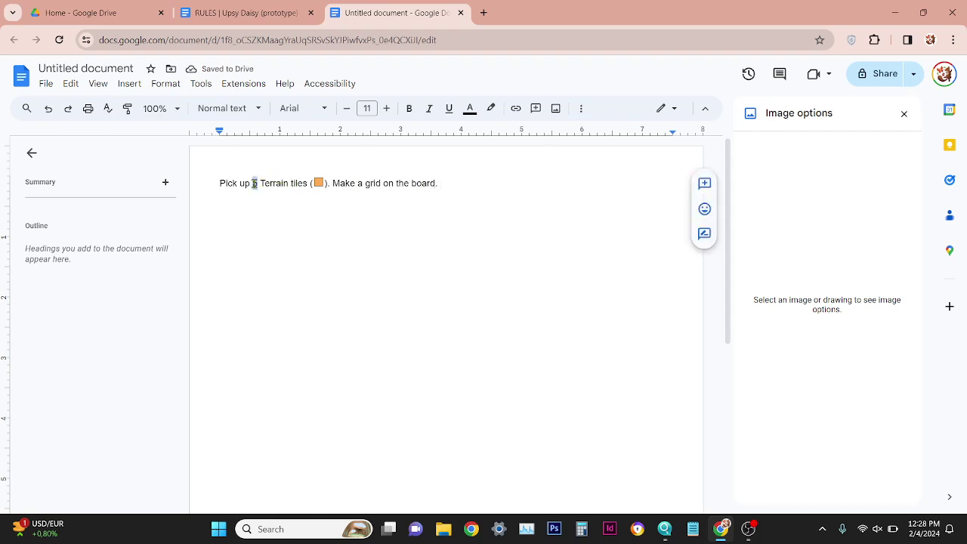
text(9)
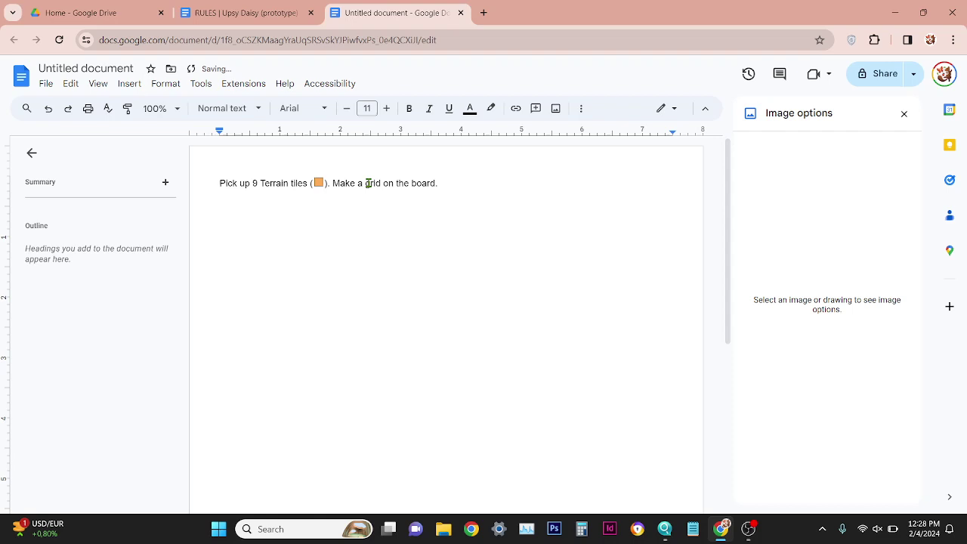
text(3x3)
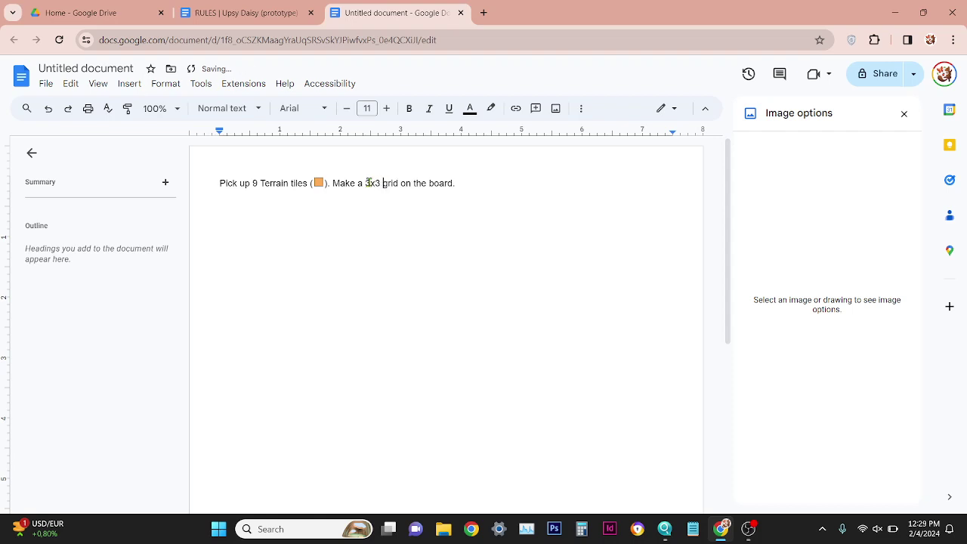
Step: Add a new line reading 'Organize the Spaceship tiles ( )by color.'
key(Return)
text(Organize the Space)
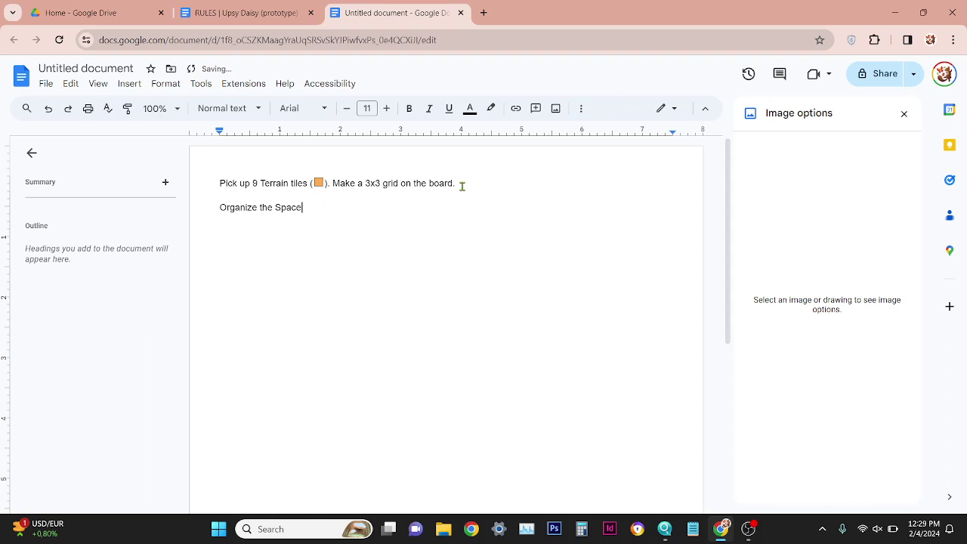
text(ship tiles by color.)
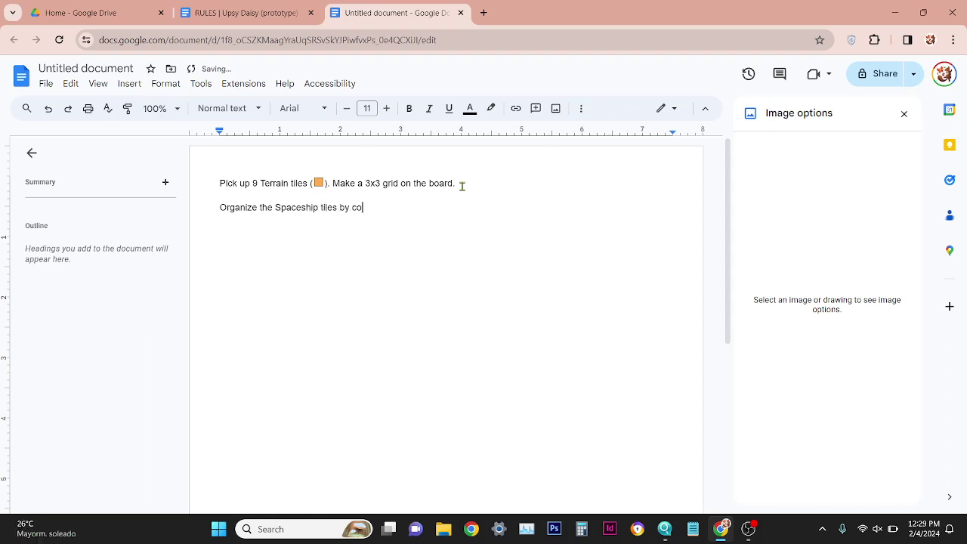
click(339, 207)
text(( ))
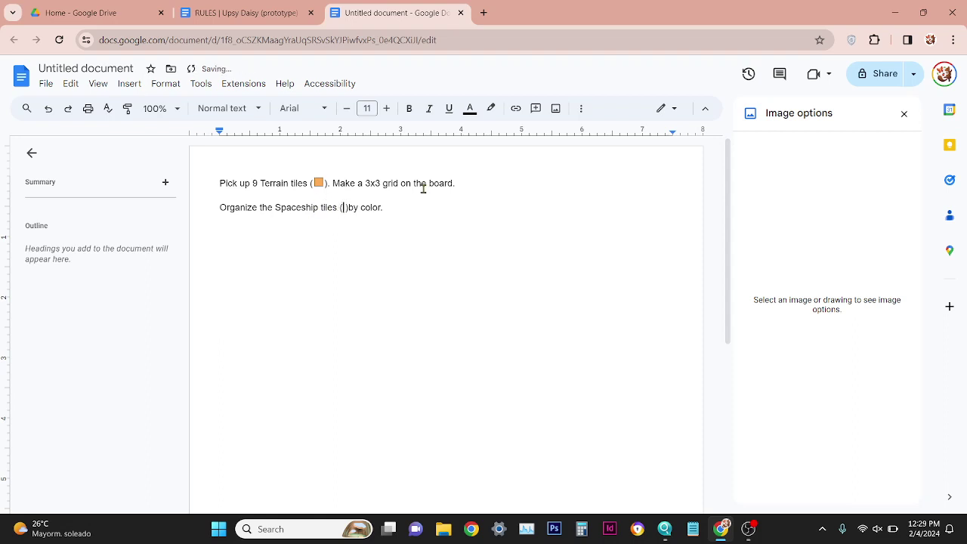
Step: Launch Icons for Slides & Docs, search for hexagons and open the Stop Sign icon
click(243, 83)
mouse_move(287, 155)
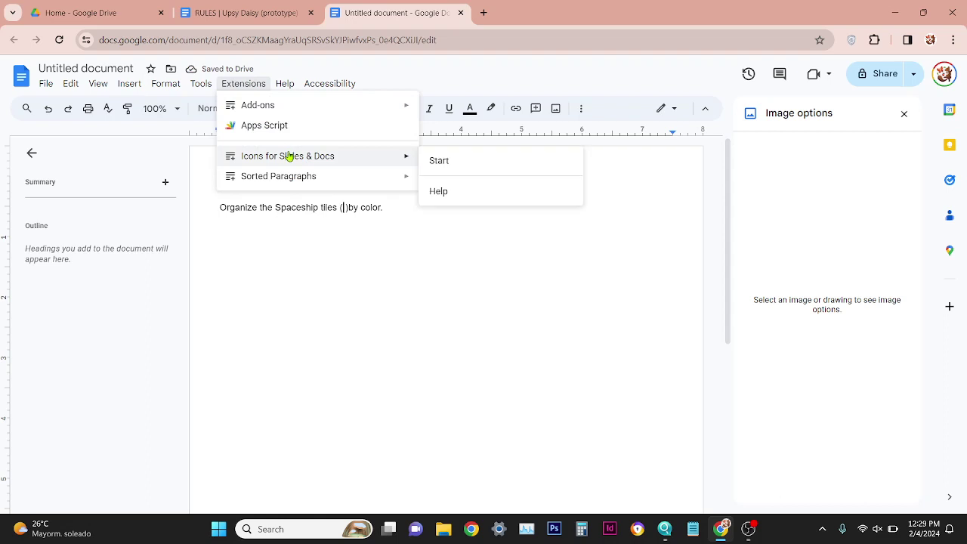
click(469, 161)
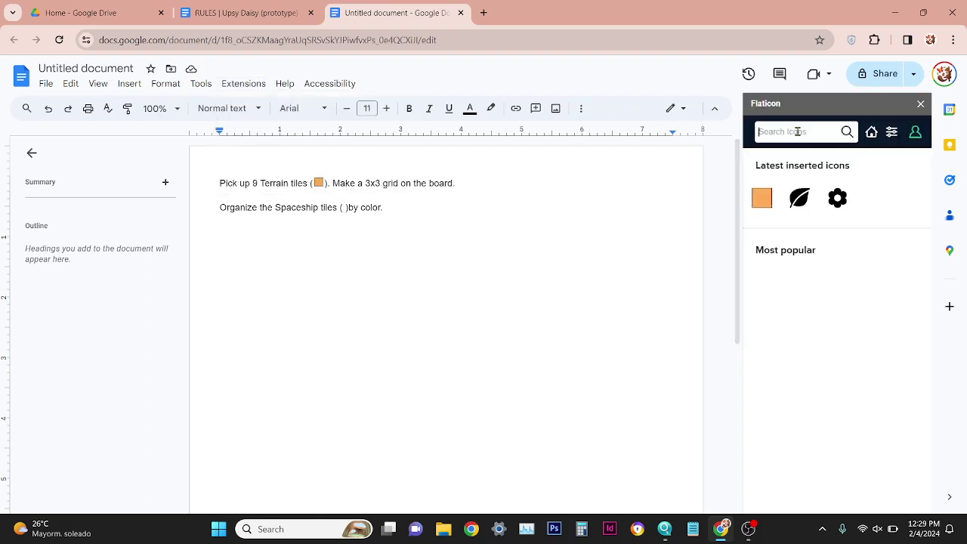
text(H)
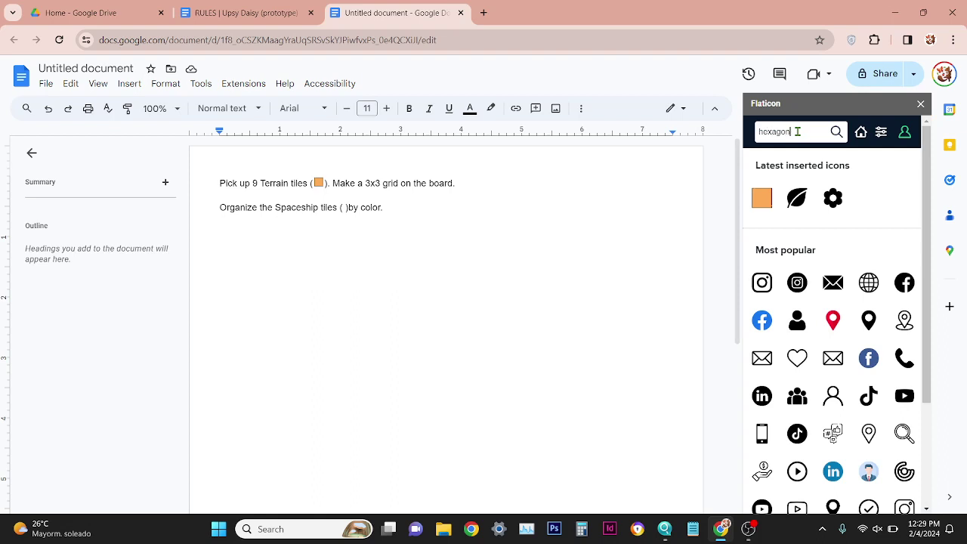
key(Return)
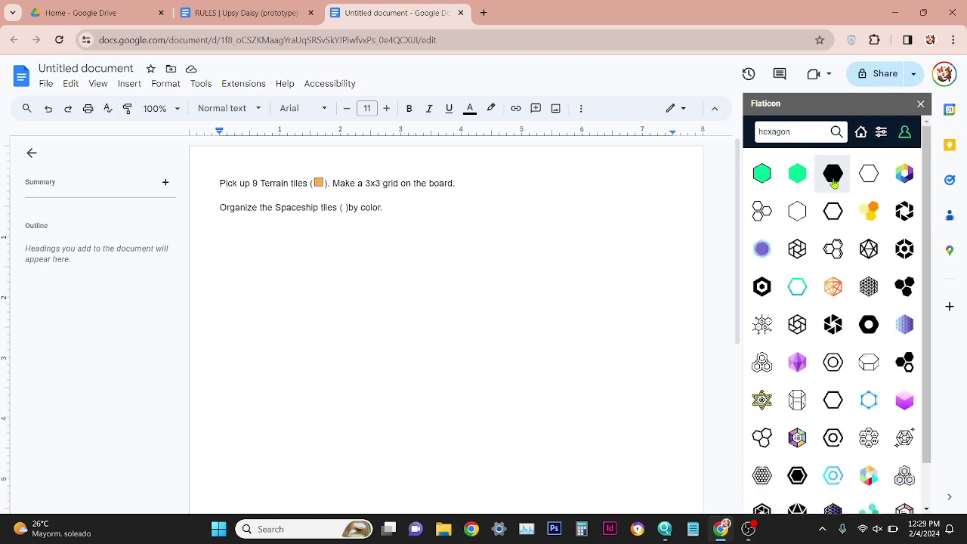
click(796, 475)
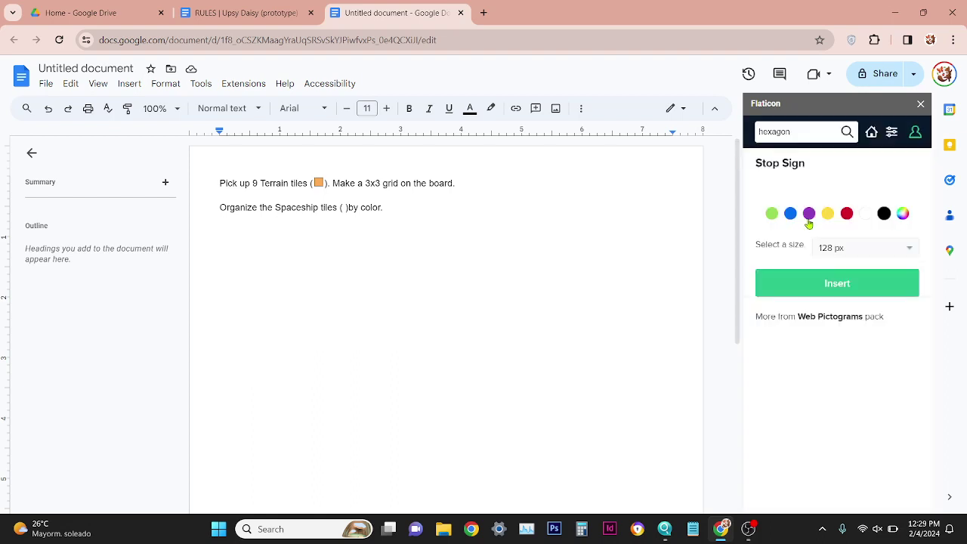
Step: Colour the hexagon grey 858585 and insert it into the Spaceship tiles parentheses
click(803, 369)
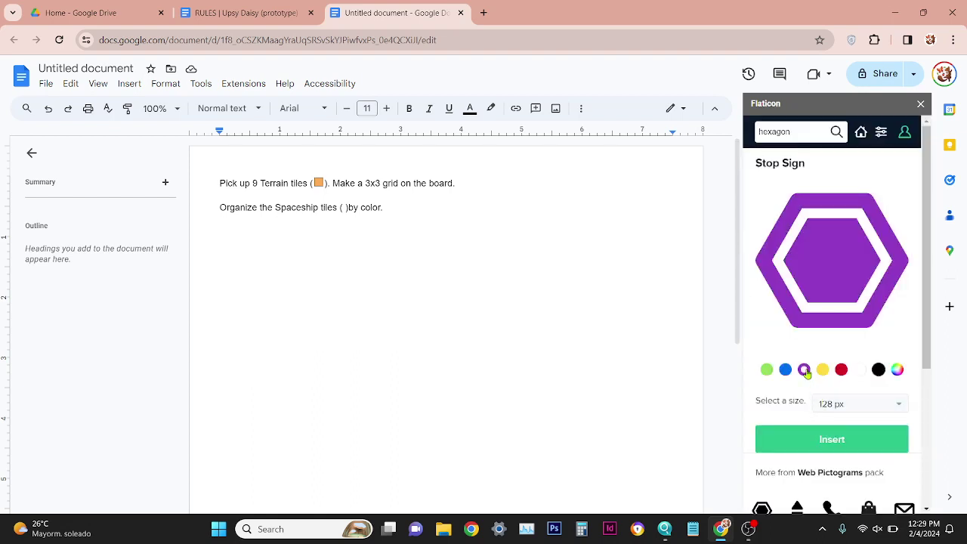
click(897, 405)
click(899, 370)
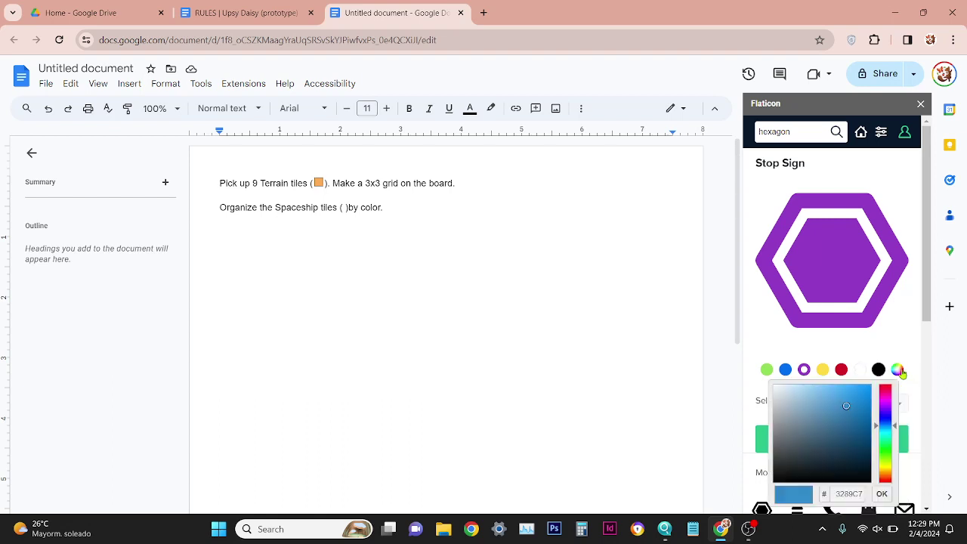
drag(846, 406, 760, 436)
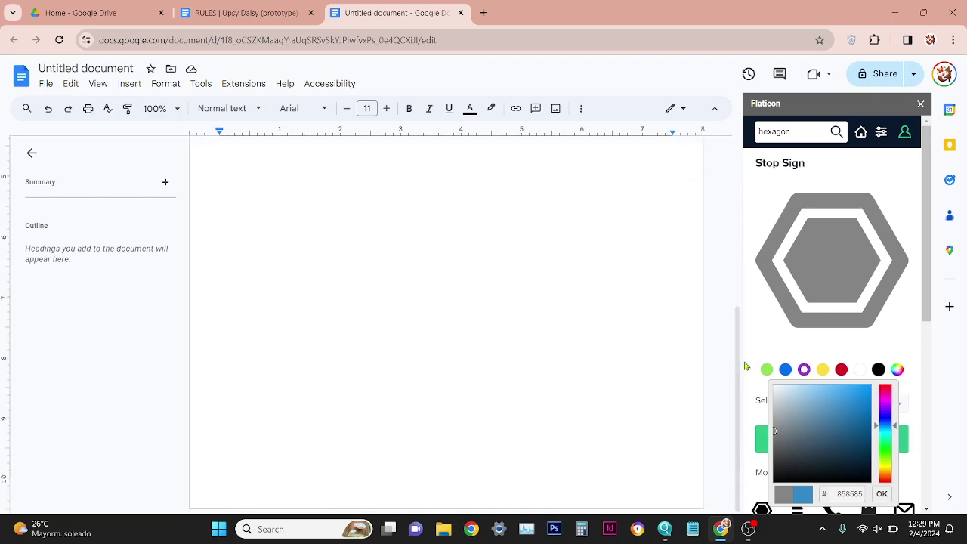
click(760, 436)
click(816, 444)
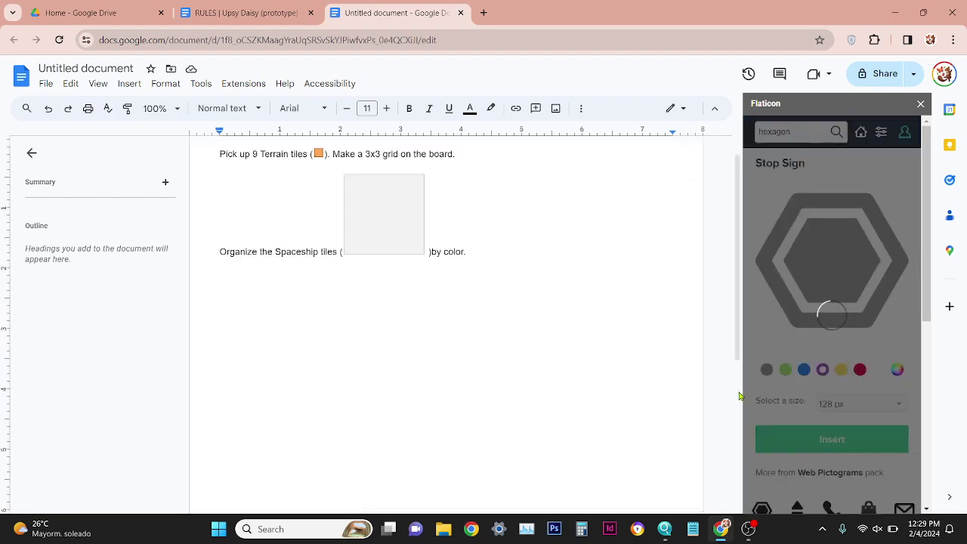
Step: Shrink the inserted hexagon image to 0.15 in wide
click(407, 234)
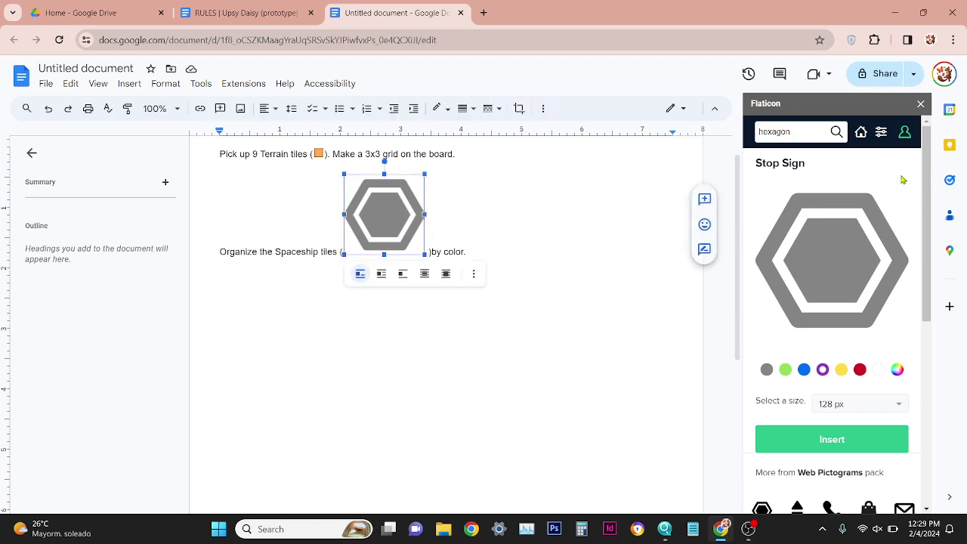
click(919, 105)
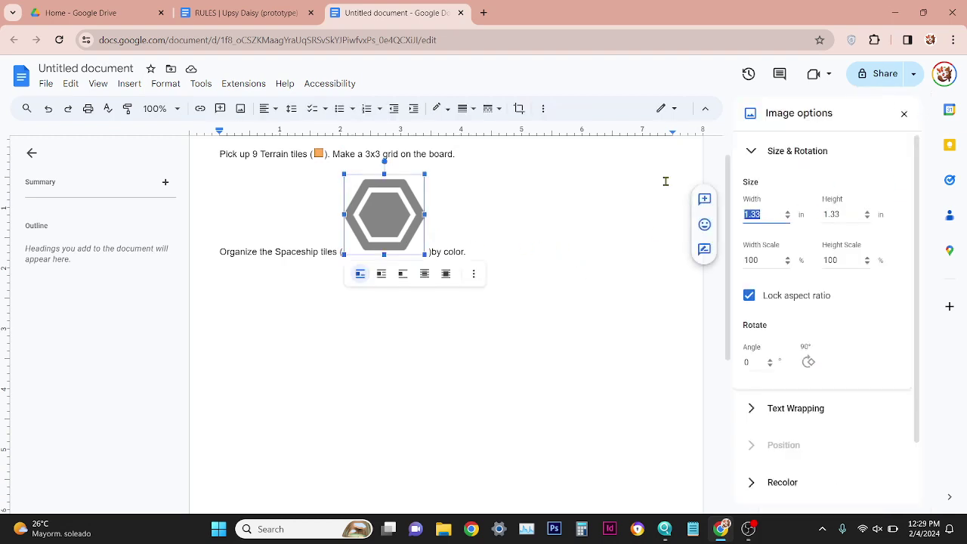
text(.15)
click(474, 202)
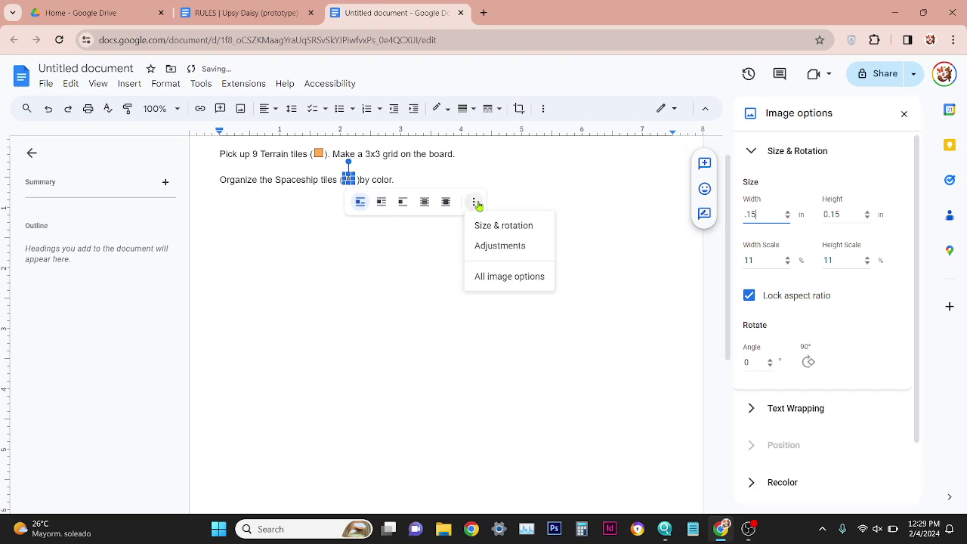
click(413, 177)
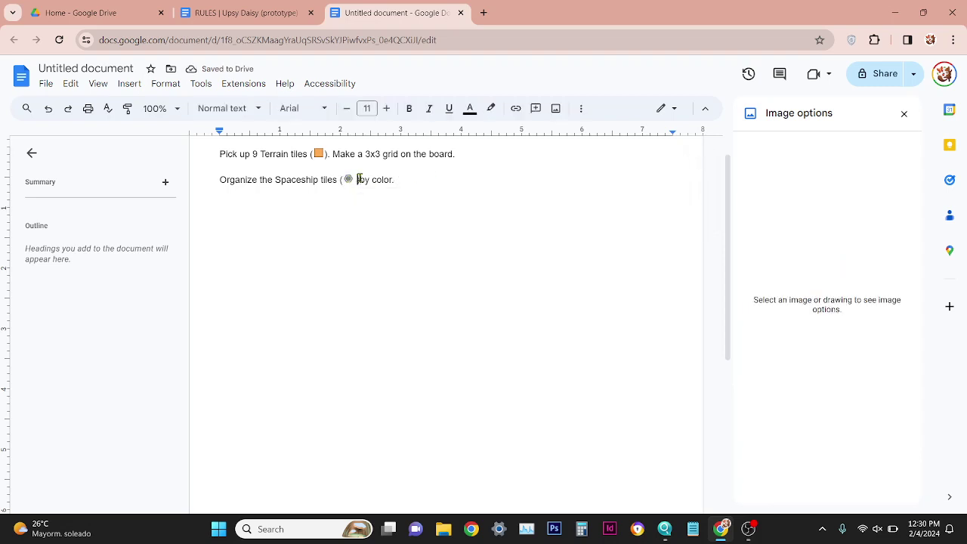
click(359, 179)
key(BackSpace)
click(405, 180)
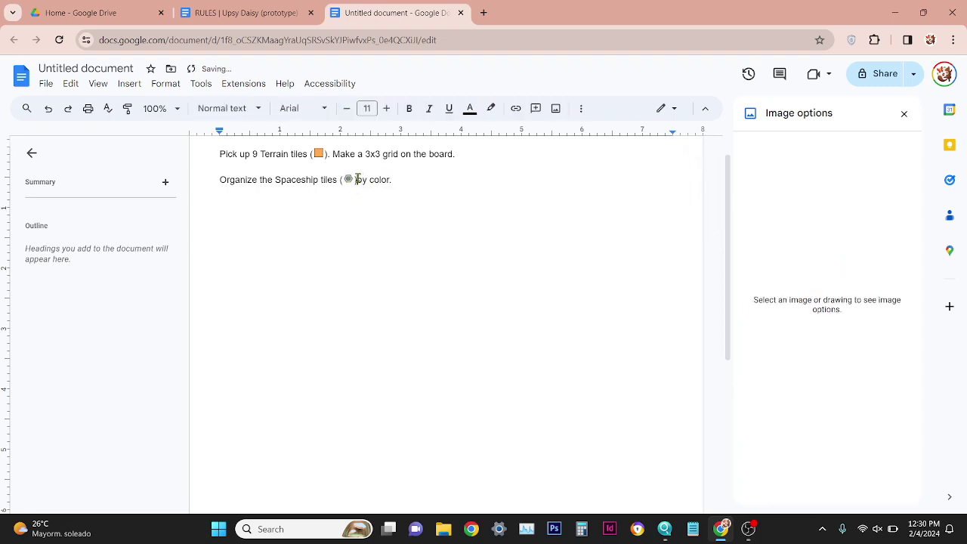
key(ctrl+z)
Step: Change the spaceship icon's width to 0.18 in
click(348, 179)
click(771, 214)
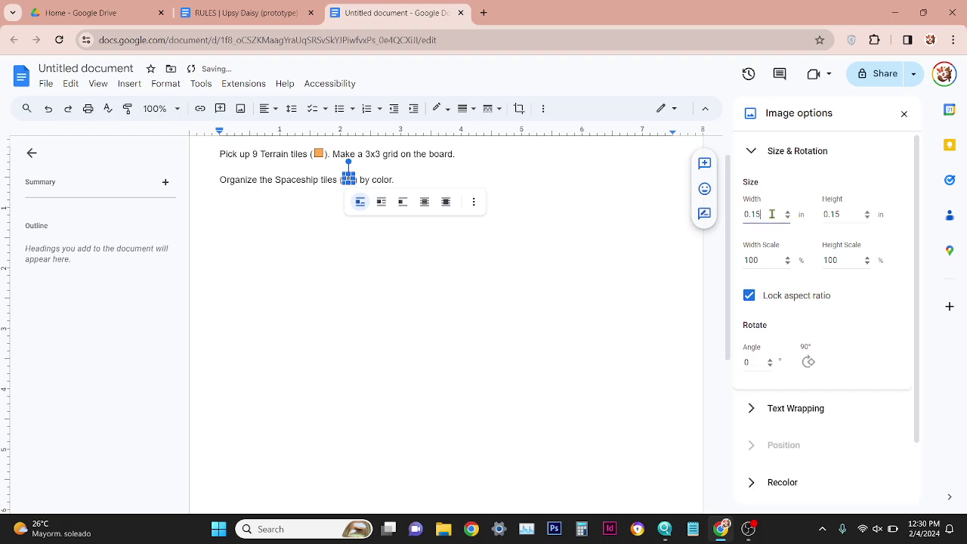
double_click(771, 213)
text(15)
key(BackSpace)
key(BackSpace)
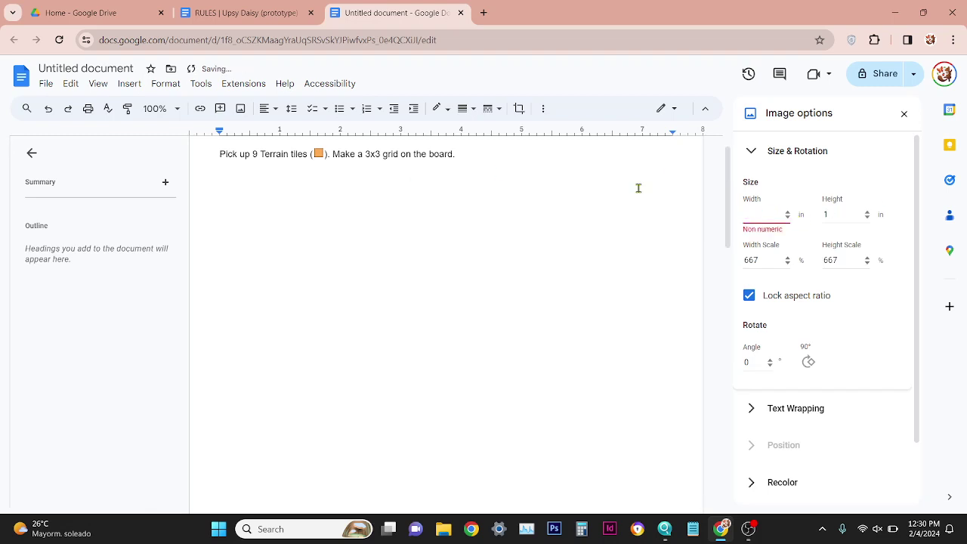
text(18)
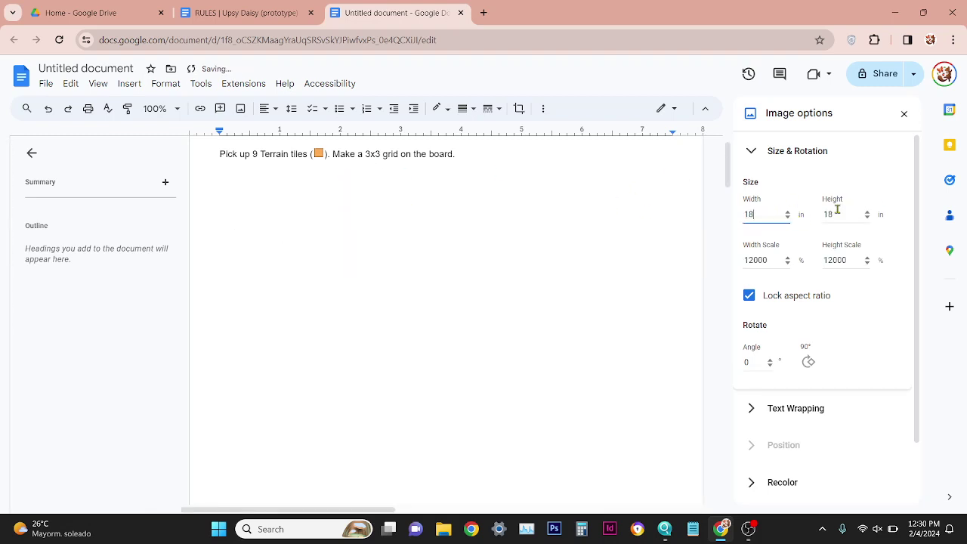
double_click(764, 213)
text(.18)
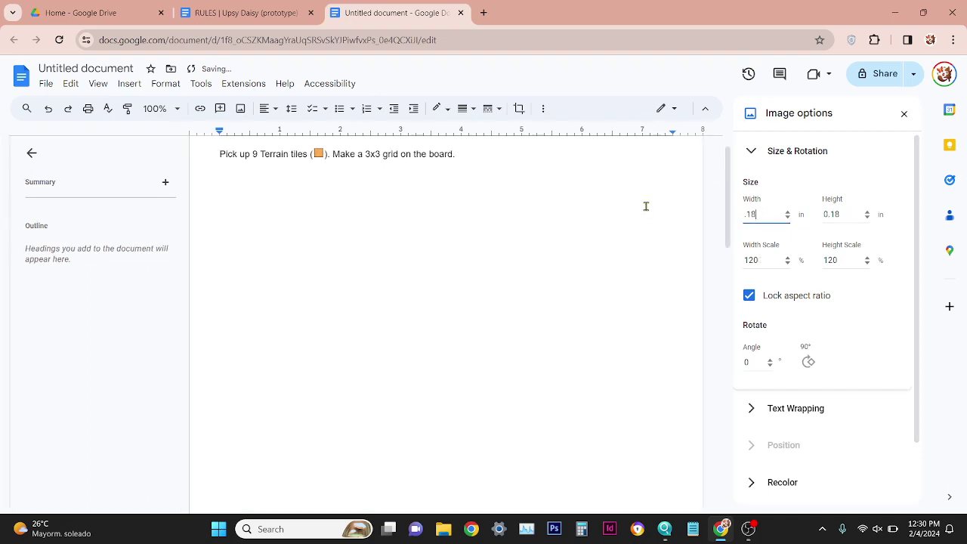
click(495, 207)
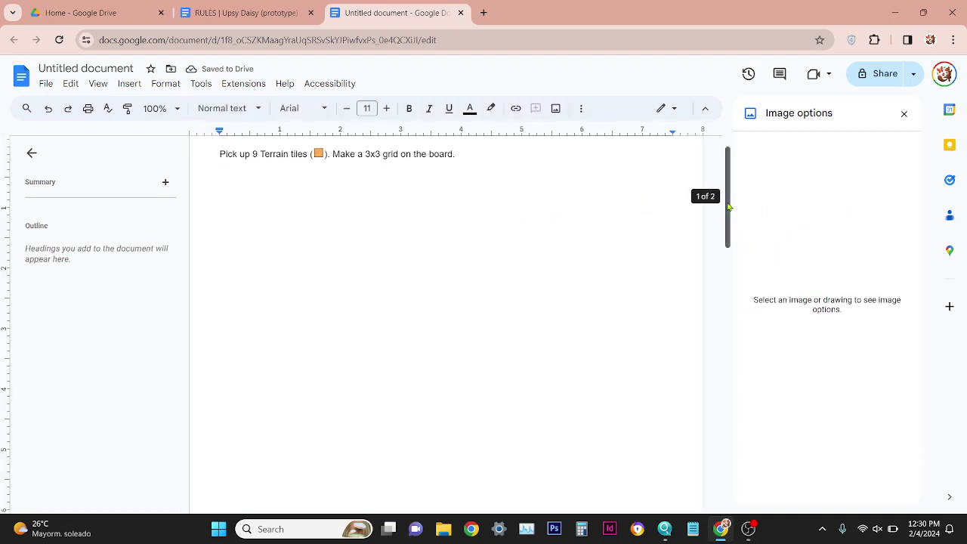
Step: Remove the page break so the Spaceship tiles sentence sits on page 1 under the Terrain sentence
drag(728, 209, 745, 373)
click(219, 233)
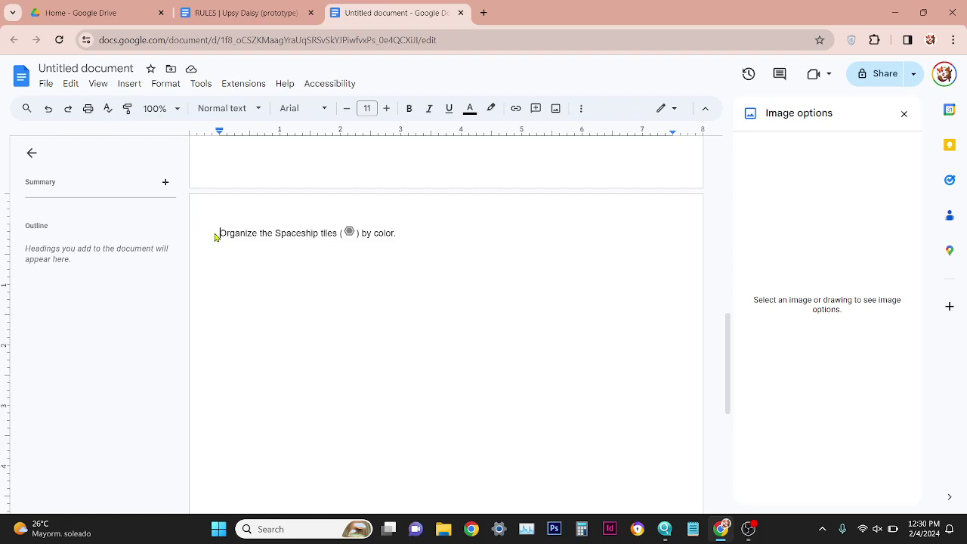
key(BackSpace)
click(412, 179)
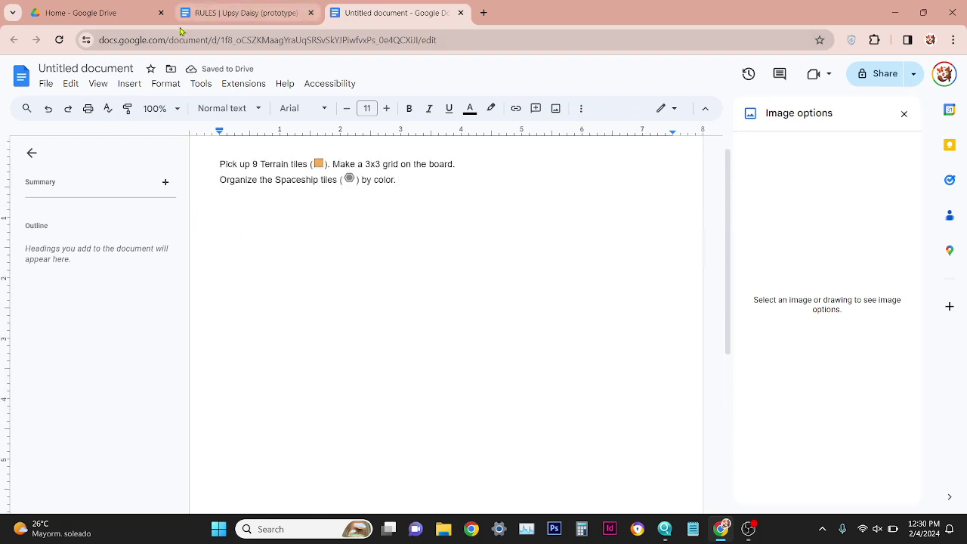
Step: Create a blank Google Slides presentation from Drive and start its Icons for Slides & Docs add-on
click(105, 13)
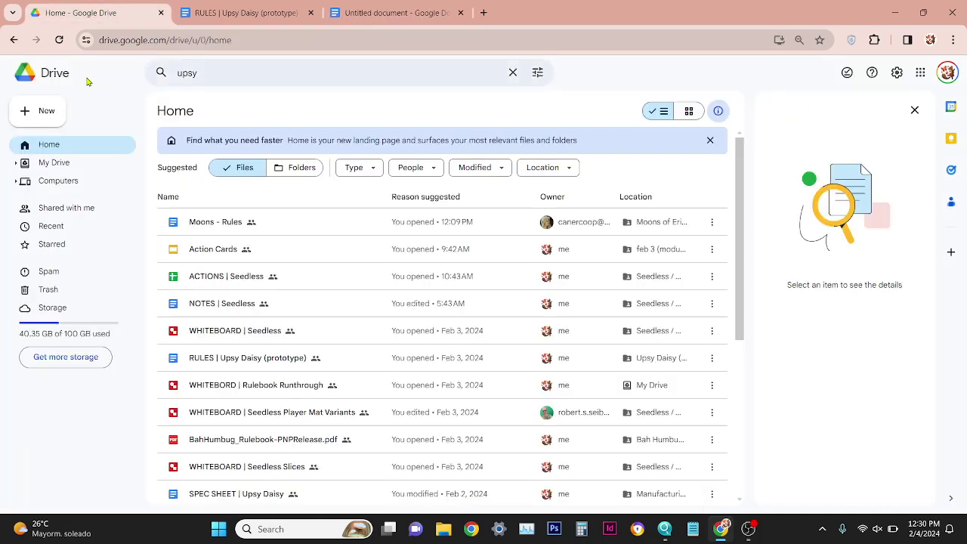
click(38, 109)
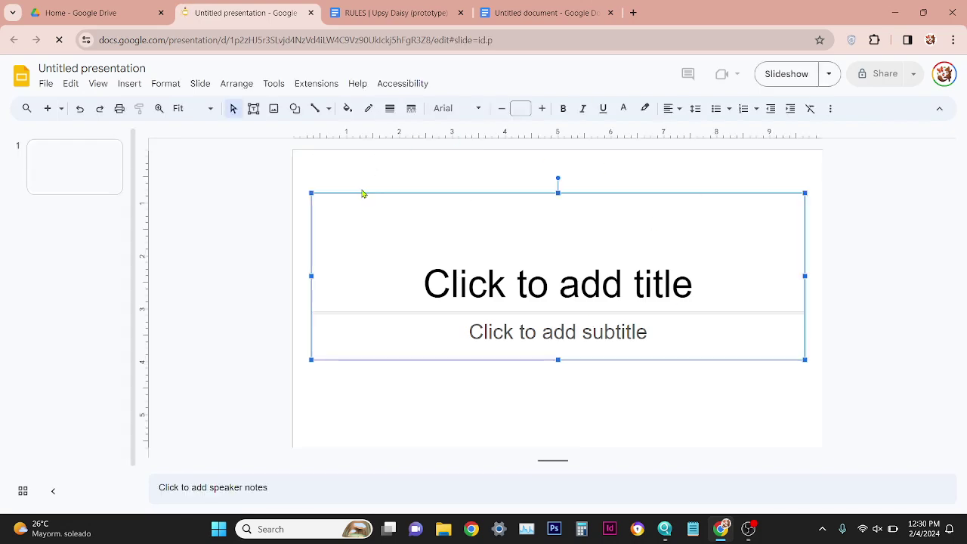
click(302, 83)
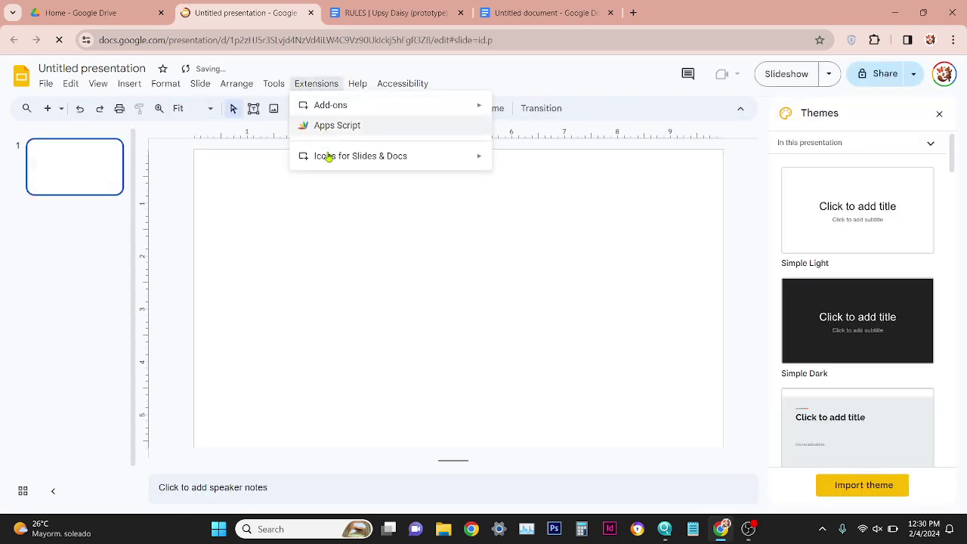
mouse_move(327, 157)
click(560, 161)
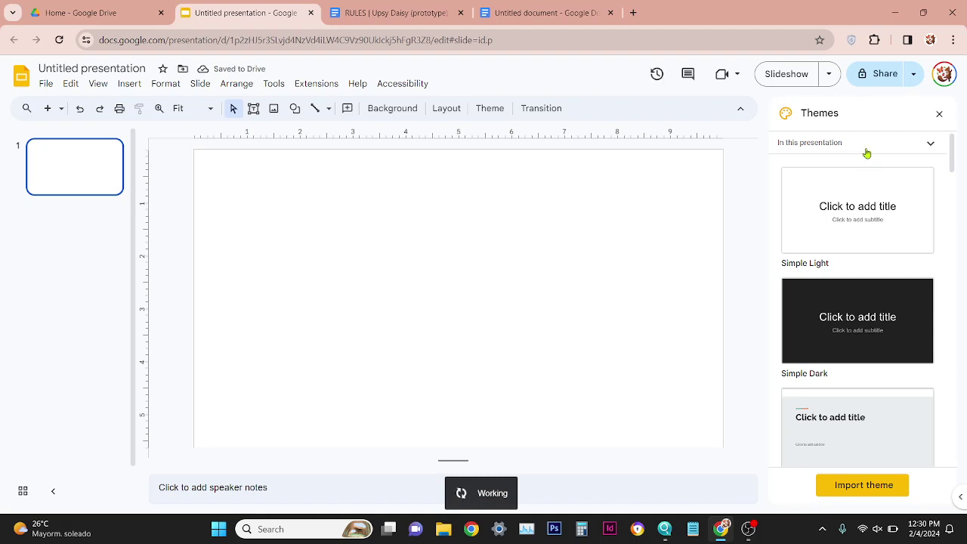
click(536, 8)
Step: Add an empty line after 'by color.' and open then close a blank new drawing
key(Return)
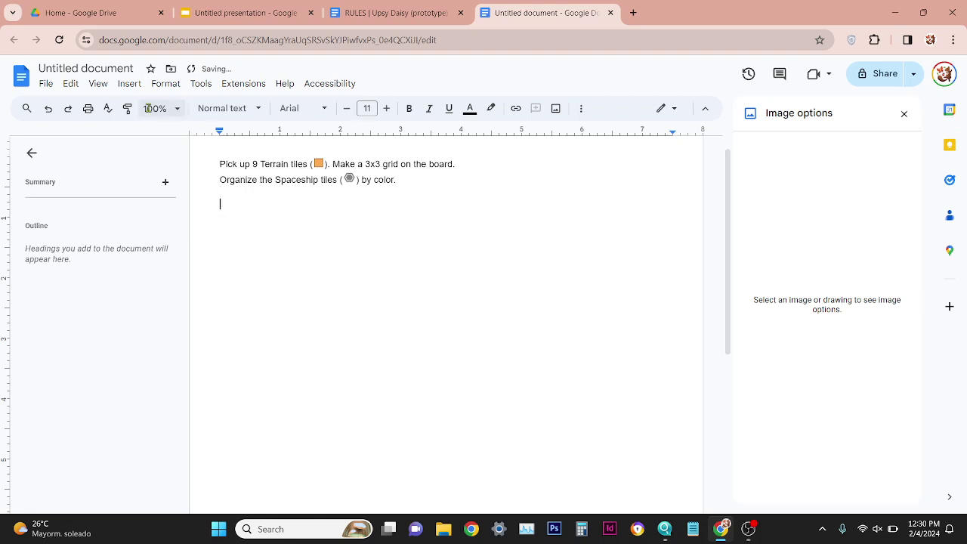
click(129, 83)
mouse_move(272, 143)
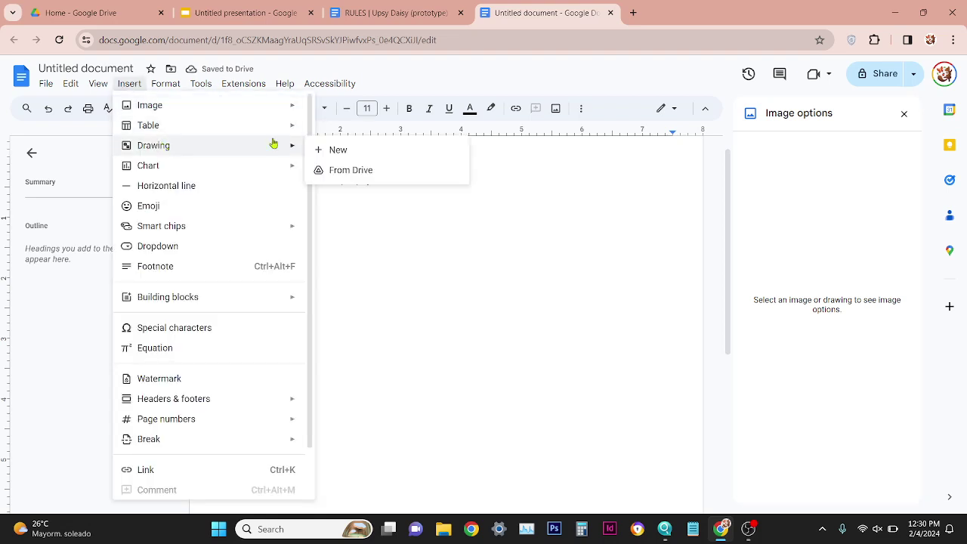
click(382, 148)
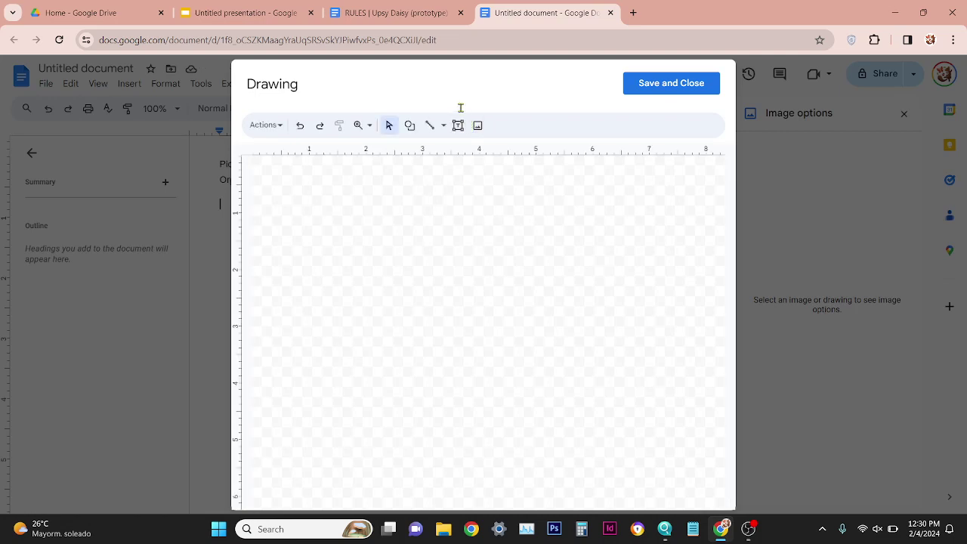
click(684, 84)
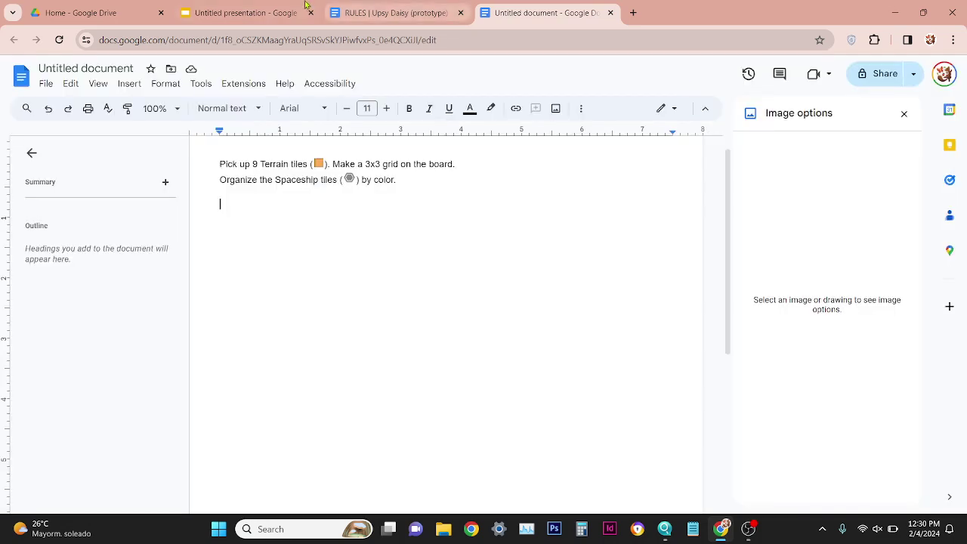
Step: In the presentation, search Flaticon for 'hexagon' and open the Stop Sign icon
click(249, 11)
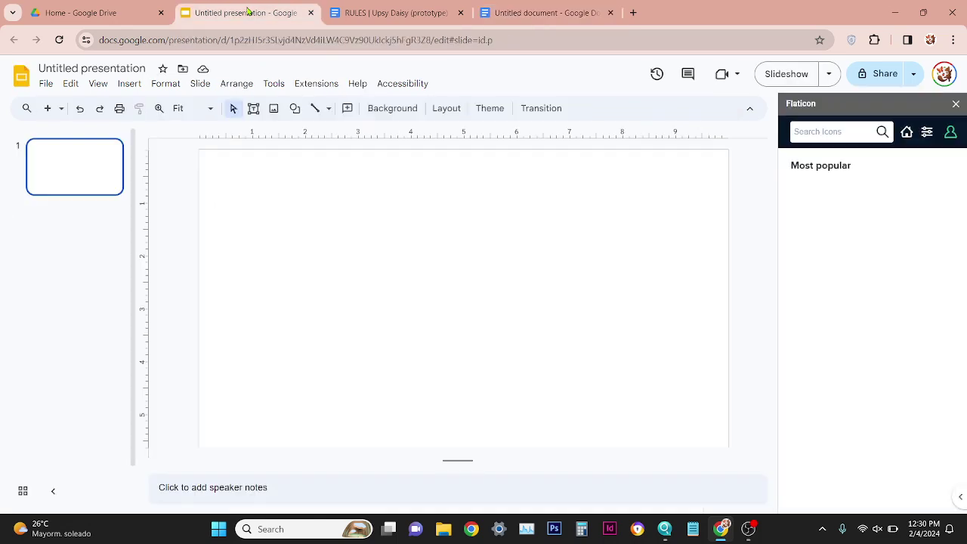
click(323, 84)
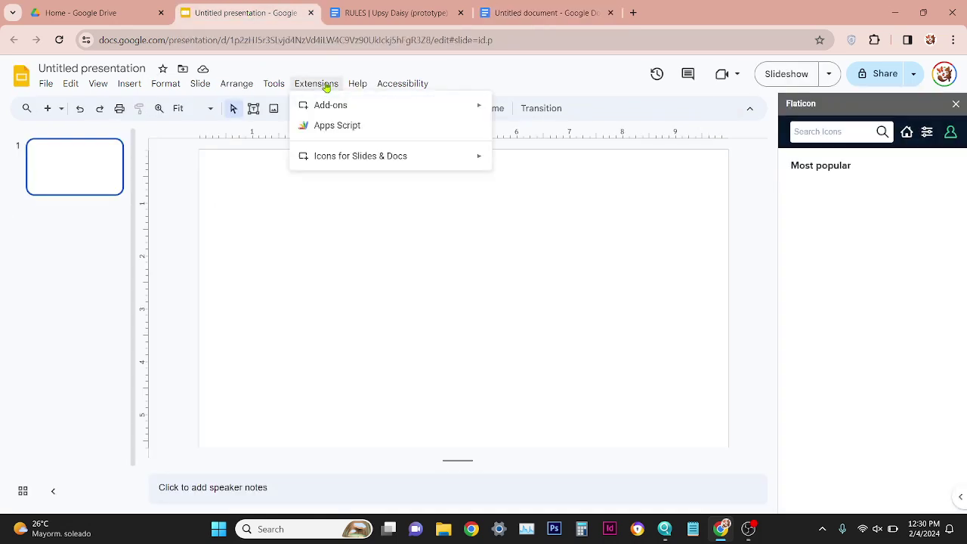
click(832, 131)
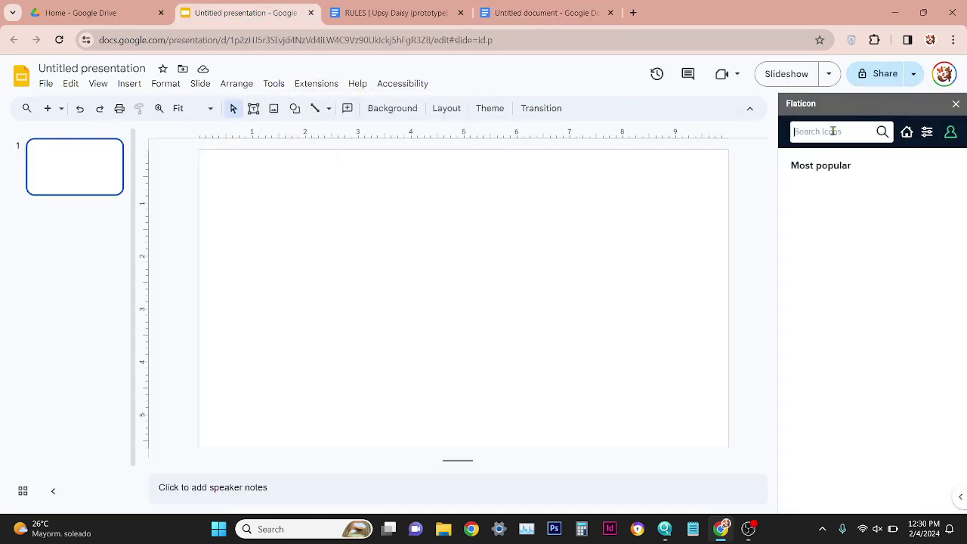
text(hexagon)
key(Return)
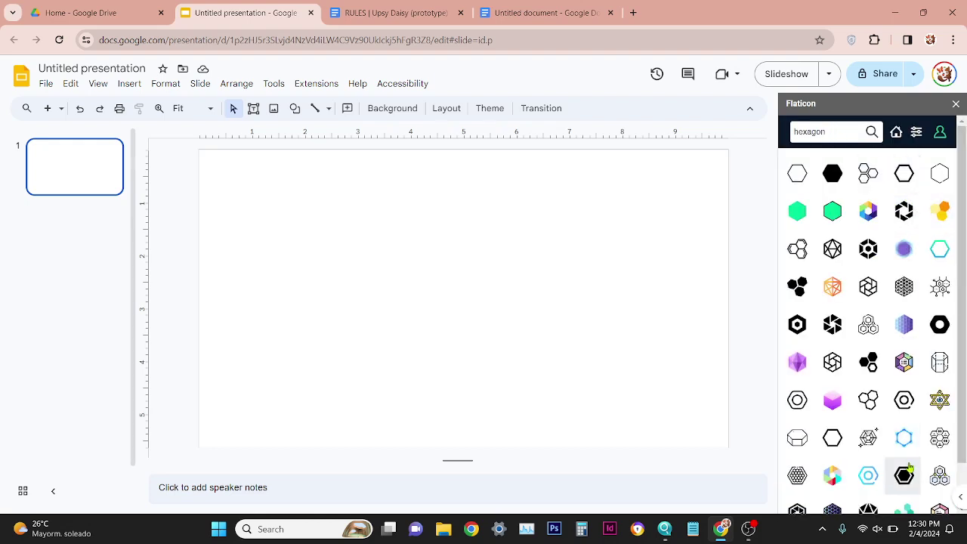
click(905, 475)
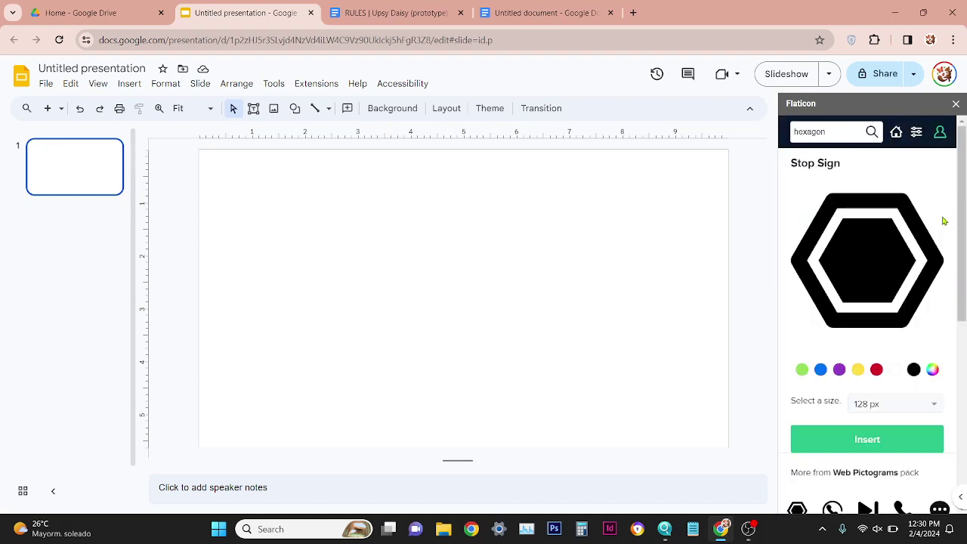
Step: Insert the Stop Sign hexagon onto the slide in grey at 16 px
click(934, 370)
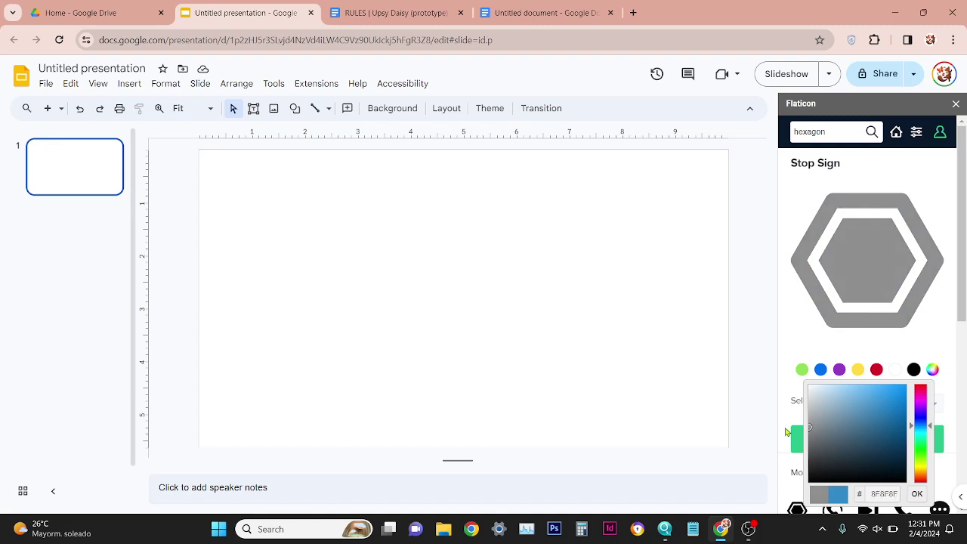
click(789, 383)
click(917, 405)
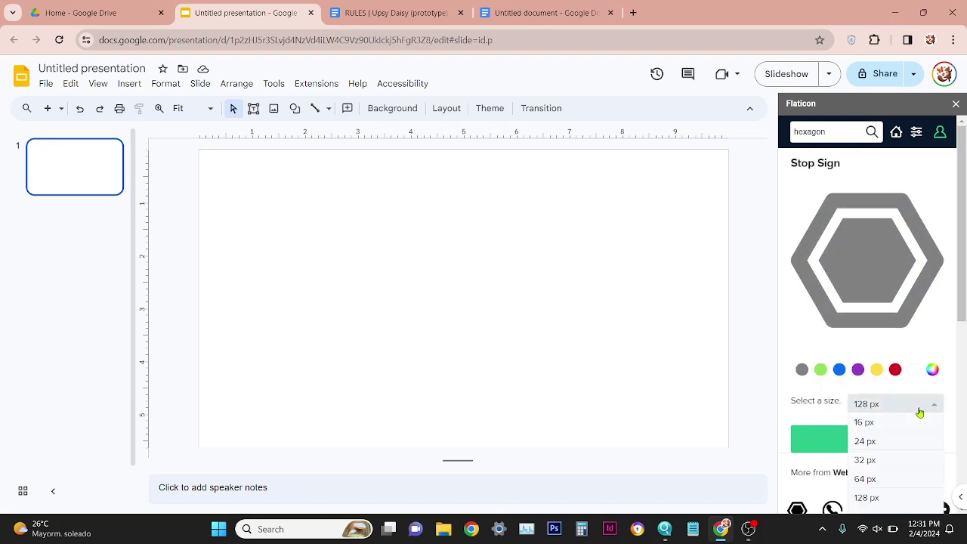
click(885, 424)
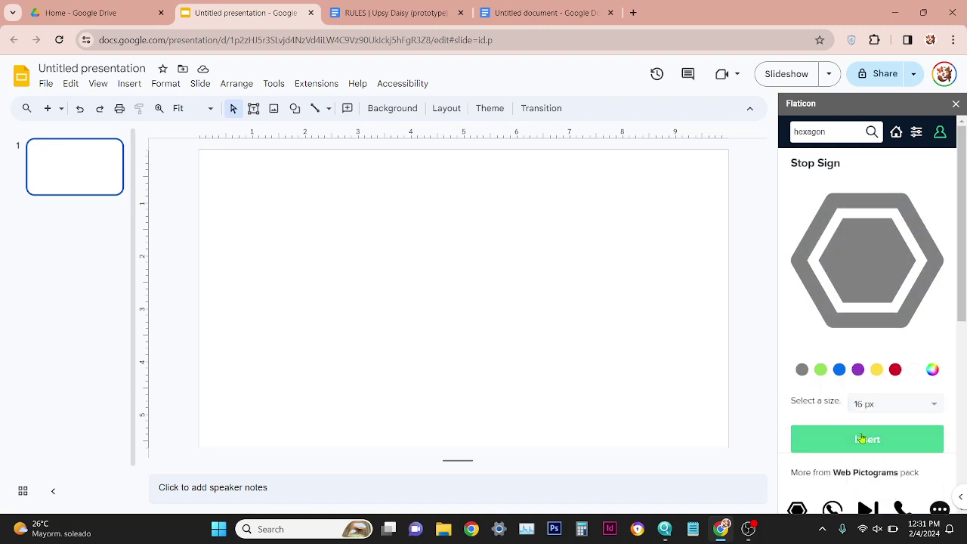
click(863, 435)
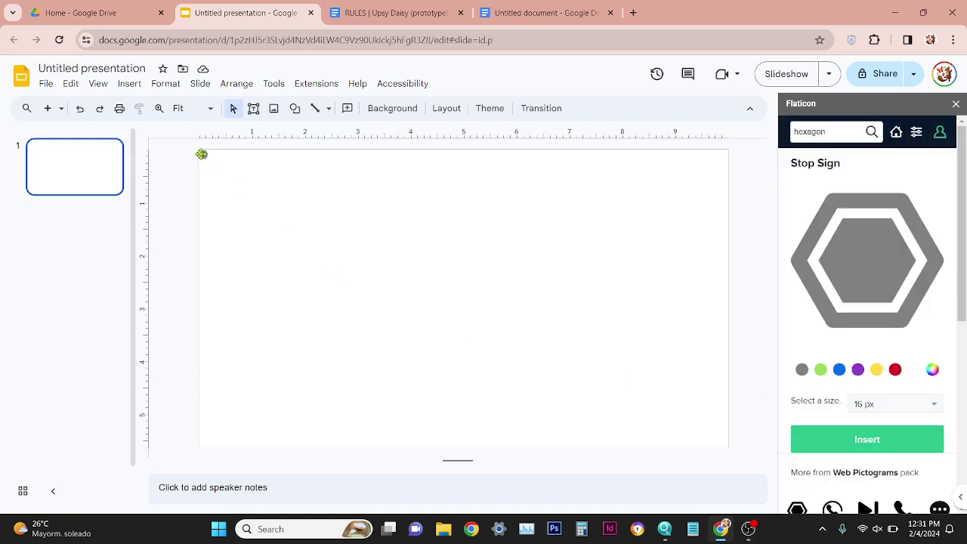
Step: Enlarge the inserted 16 px hexagon and move it toward the slide centre
drag(207, 156, 306, 265)
drag(283, 233, 377, 275)
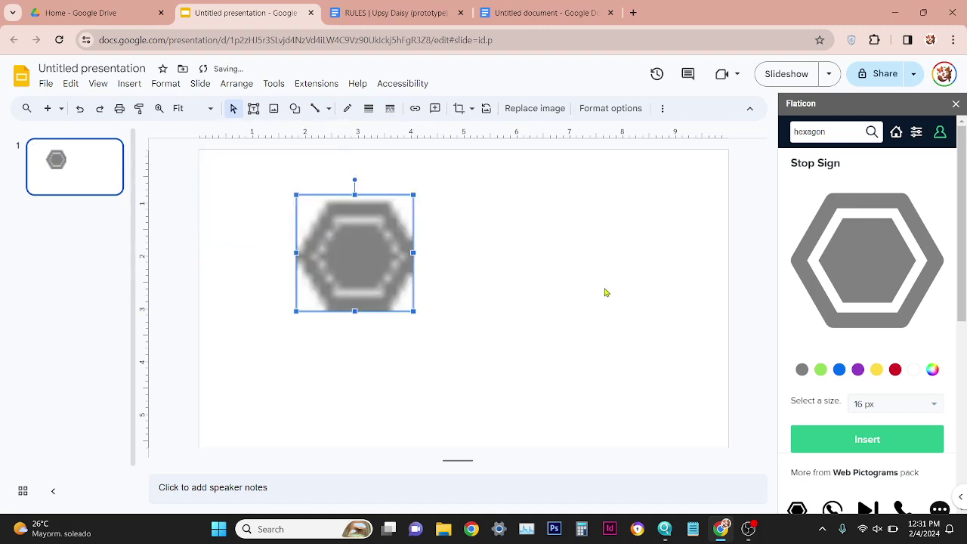
click(606, 316)
Step: Insert a second, sharper grey hexagon at 128 px size
click(889, 405)
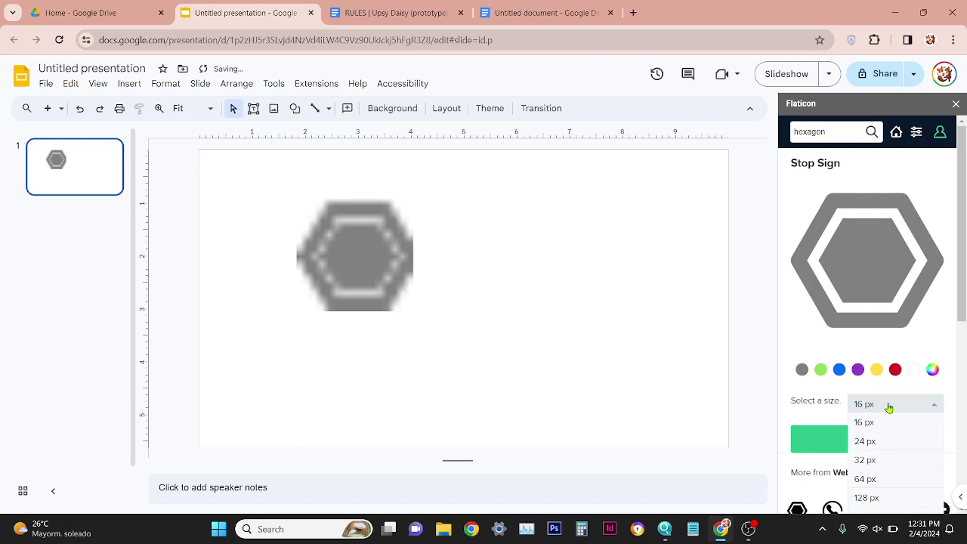
click(866, 498)
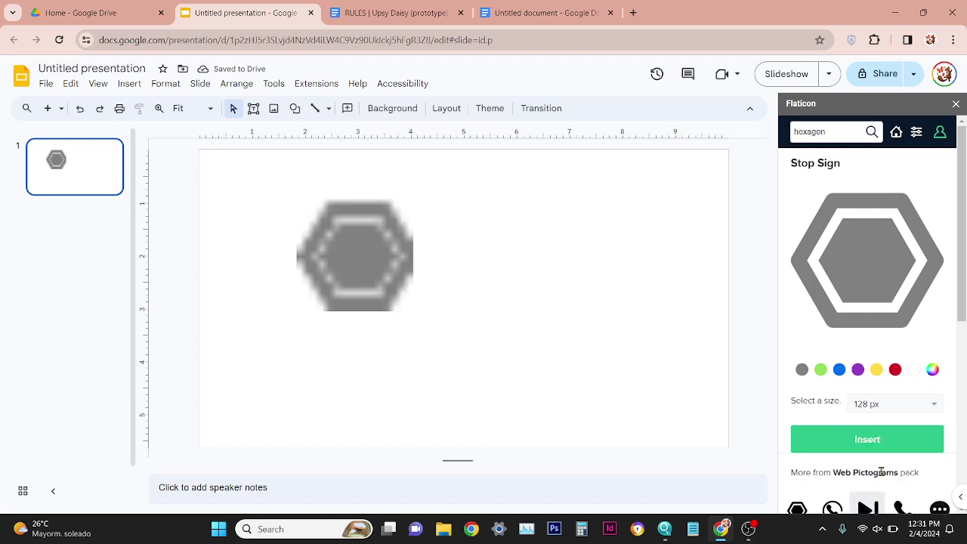
click(875, 440)
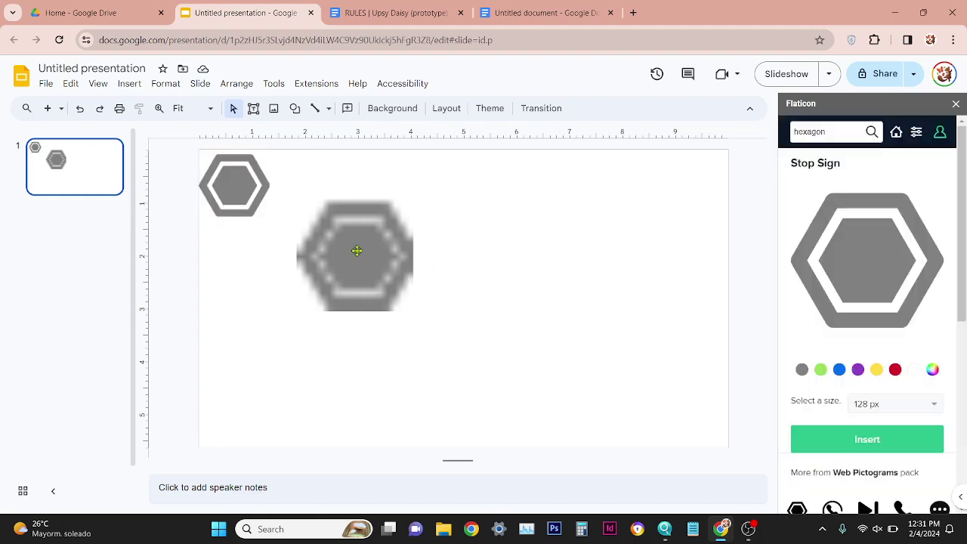
Step: Duplicate the grey hexagon with Ctrl+D and place copies beside and above the first
drag(355, 256, 438, 305)
key(ctrl+d)
key(Up)
key(Left)
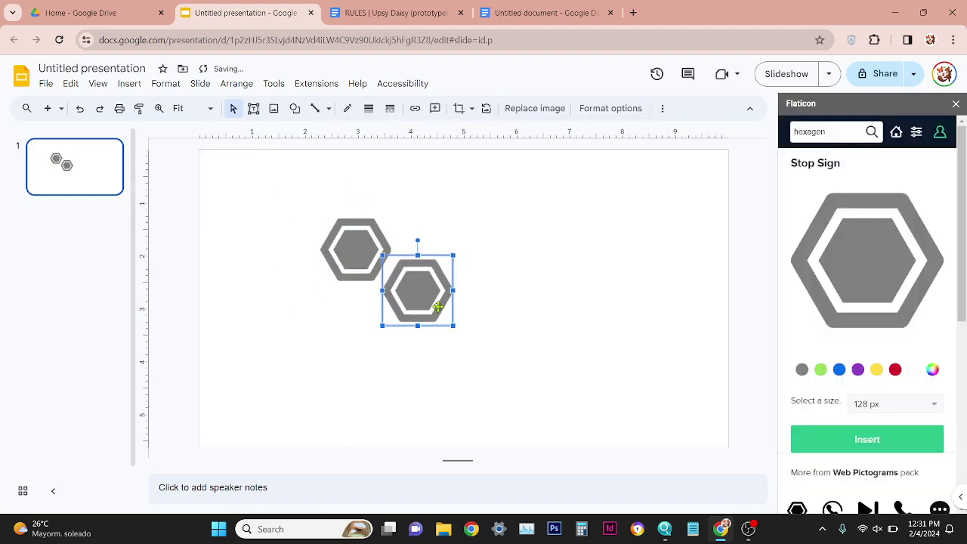
key(ctrl+d)
drag(373, 292, 420, 216)
key(Left)
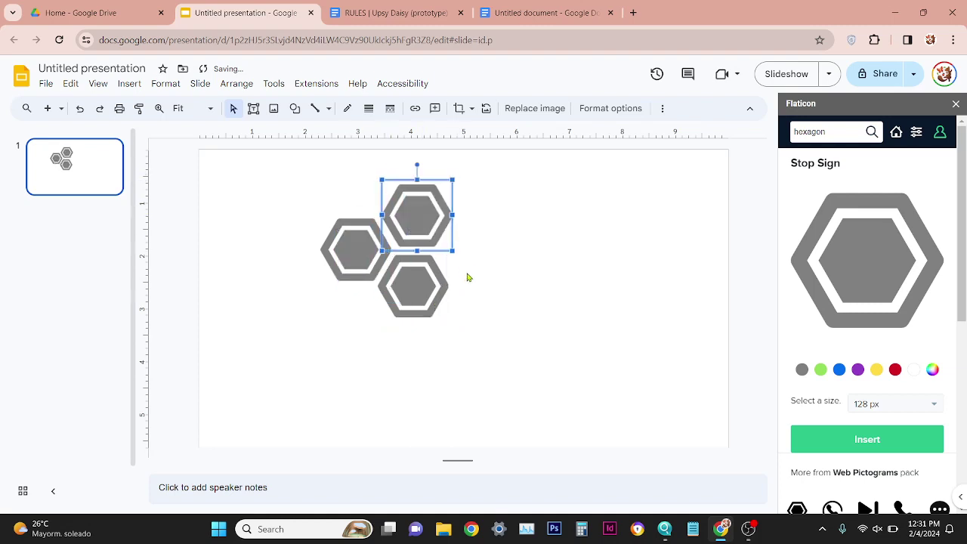
Step: Add more hexagon copies below, right and at the bottom to complete the seven-tile ring
key(ctrl+d)
drag(433, 252, 480, 251)
key(Right)
key(Up)
key(Right)
key(ctrl+d)
key(Left)
key(Up)
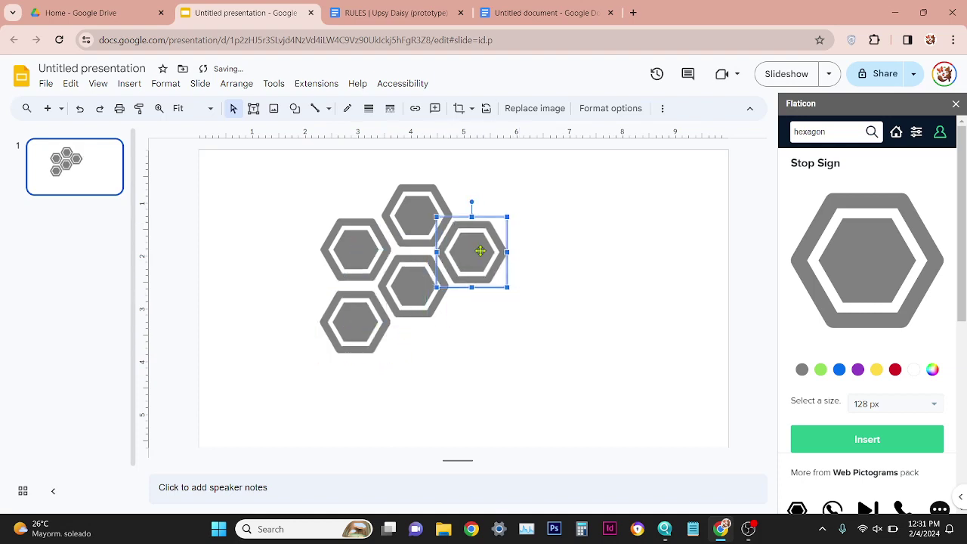
key(ctrl+v)
drag(396, 281, 421, 368)
key(ctrl+v)
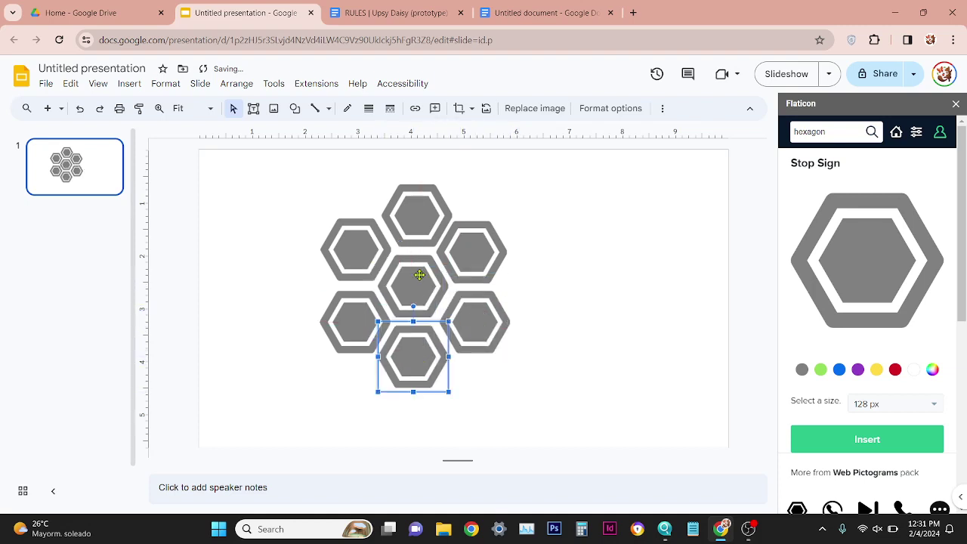
Step: Put a purple hexagon in the cluster's centre and close the Flaticon panel
click(419, 275)
click(856, 370)
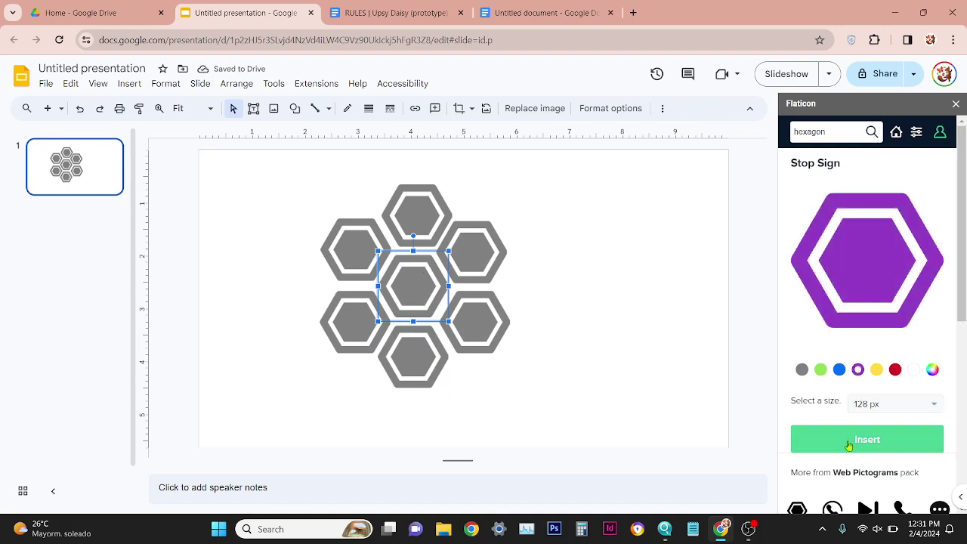
click(894, 451)
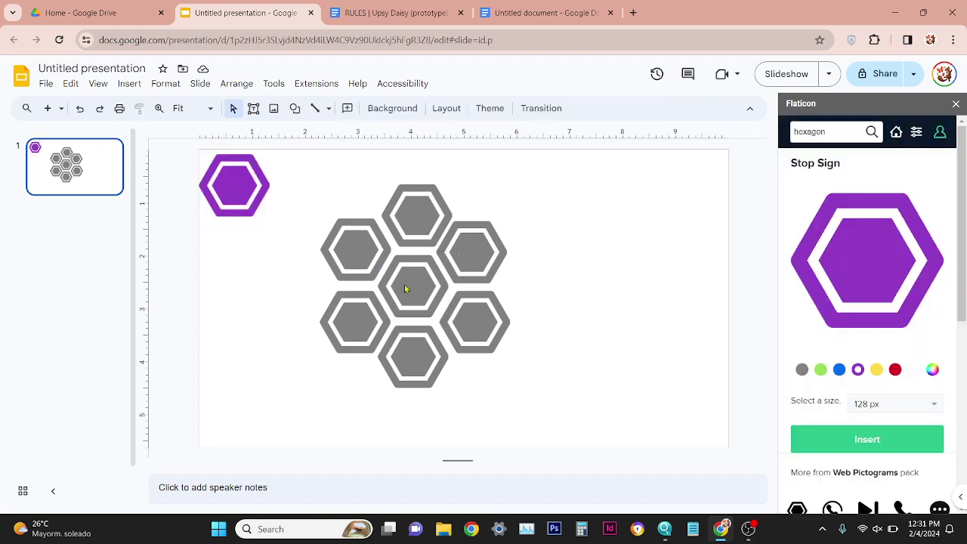
mouse_move(404, 284)
mouse_down()
mouse_move(244, 193)
mouse_move(431, 313)
mouse_move(417, 288)
mouse_up()
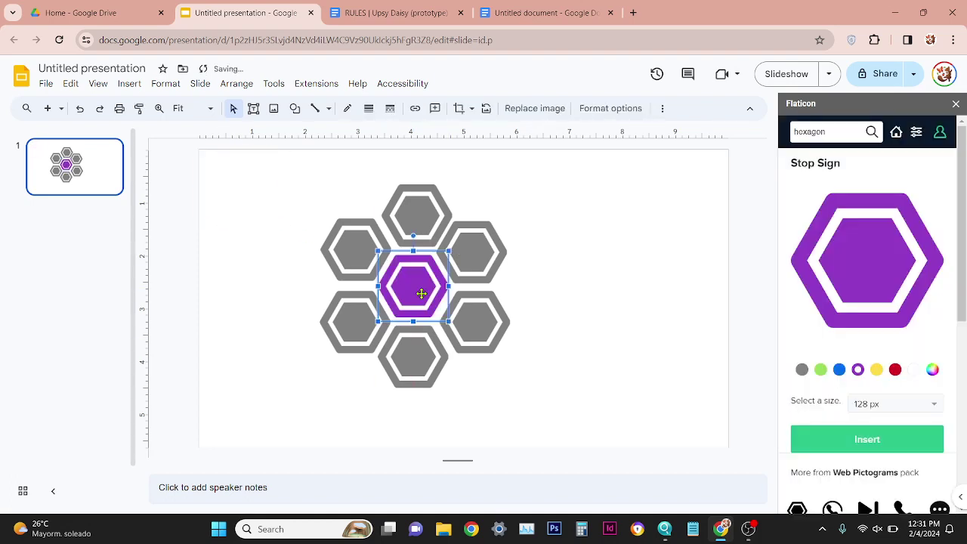
click(563, 295)
click(954, 104)
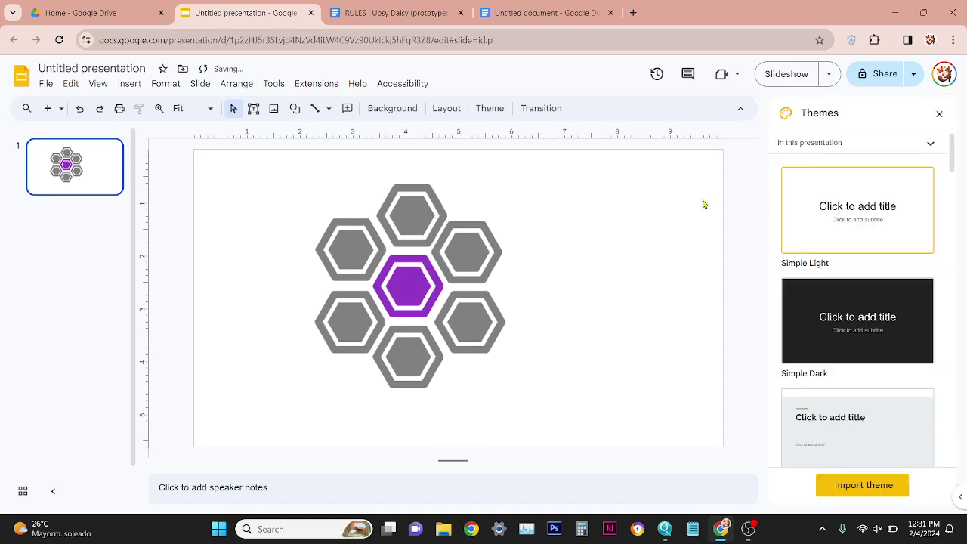
Step: Review the presentation's File > Download formats, then switch to the rulebook document
click(46, 85)
mouse_move(66, 166)
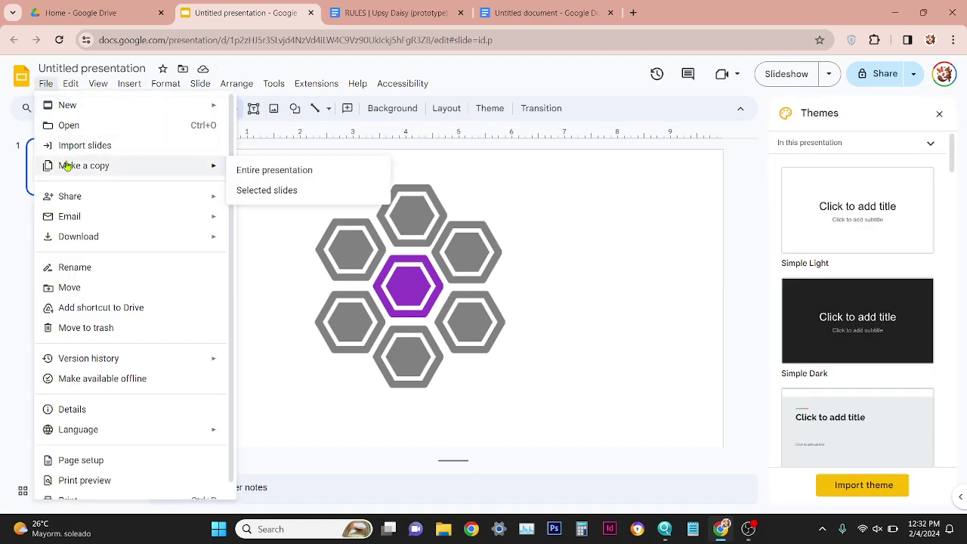
mouse_move(126, 238)
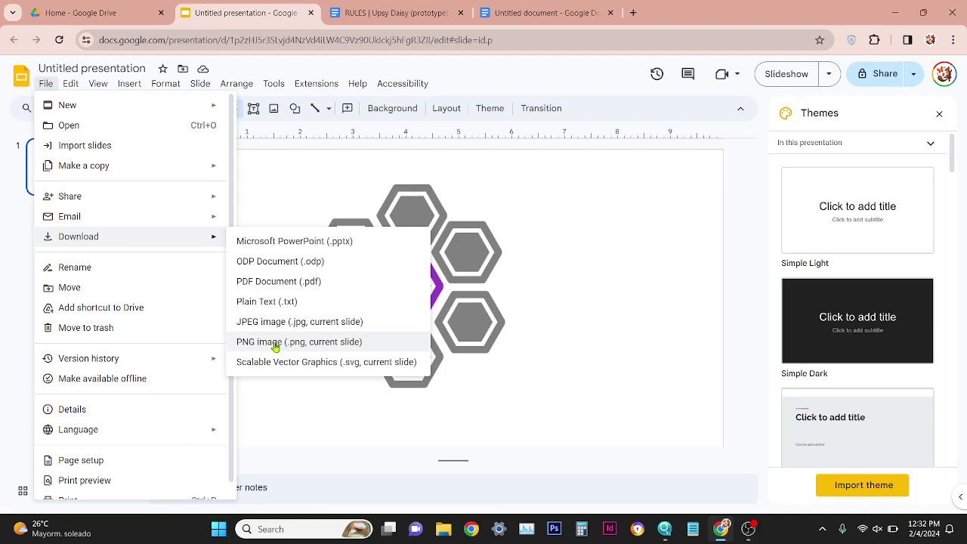
click(376, 13)
Step: Start inserting a Drive image into the Docs draft, then cancel the Drive picker
click(504, 5)
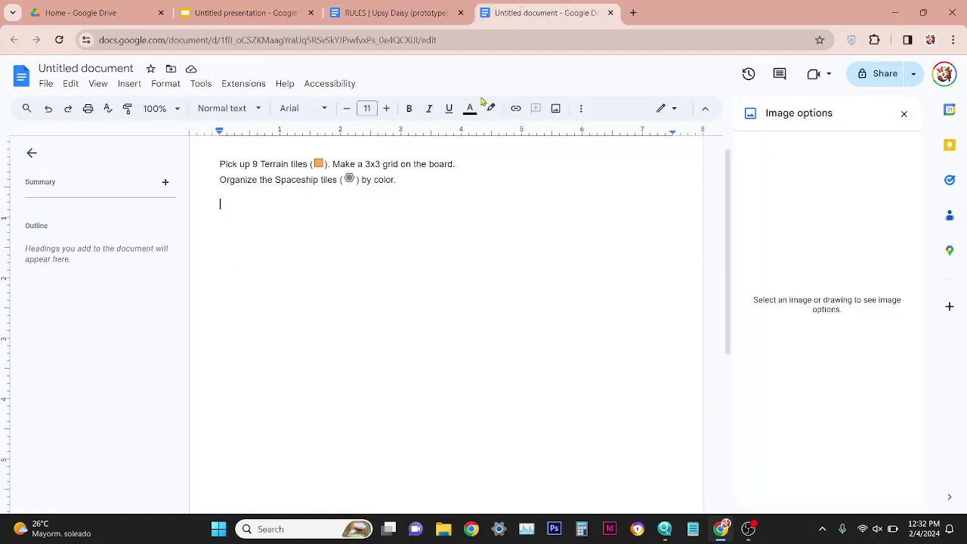
click(129, 83)
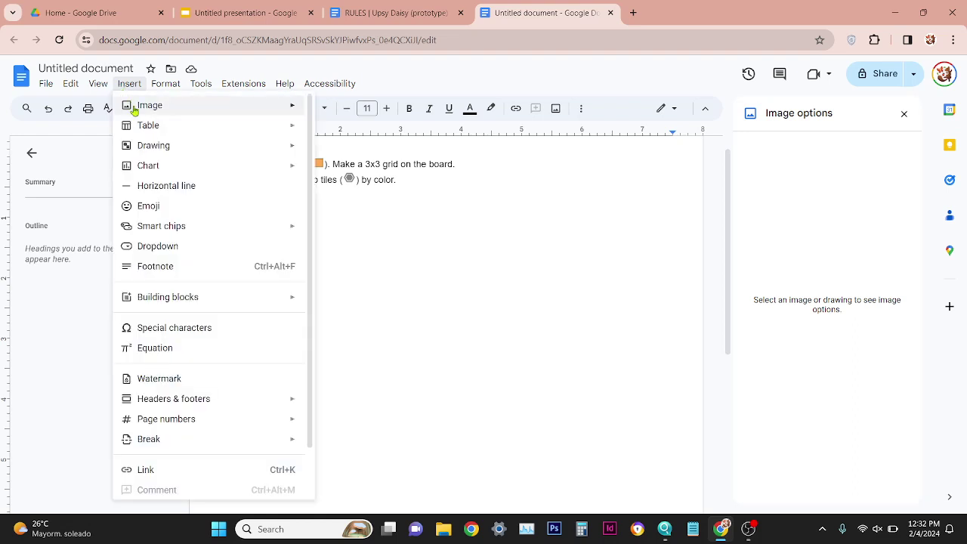
mouse_move(137, 113)
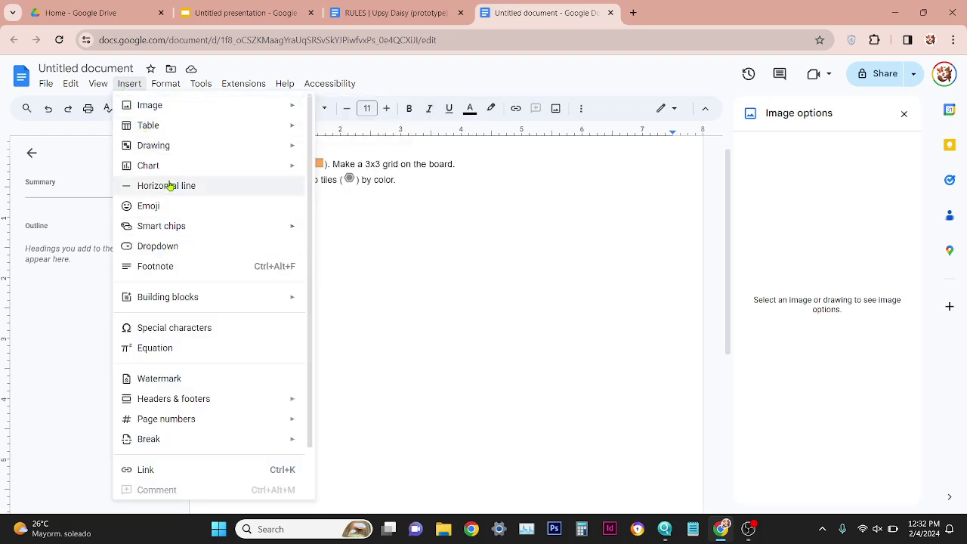
mouse_move(162, 103)
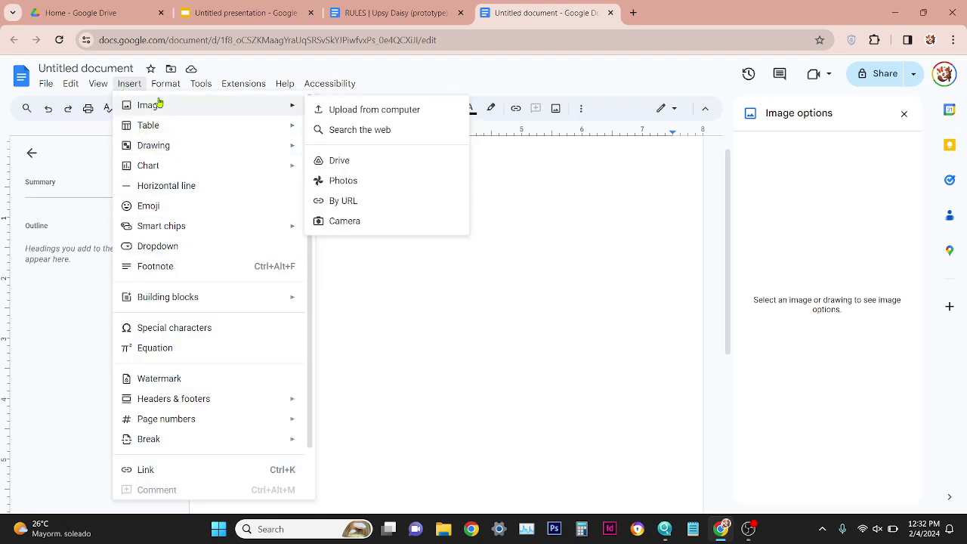
click(357, 160)
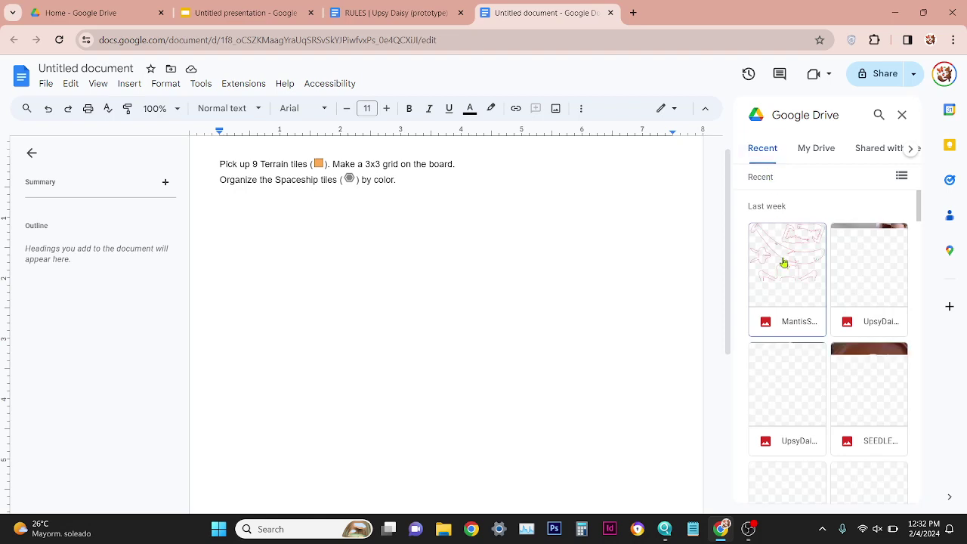
click(901, 116)
Step: Download the honeycomb slide as PNG 'spaceship' to the Desktop, then return to the draft
click(265, 15)
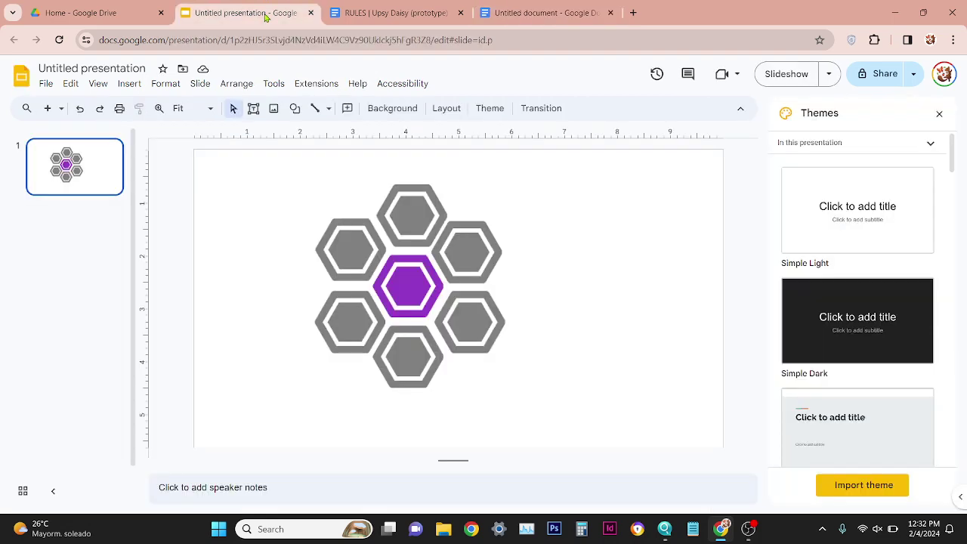
click(47, 84)
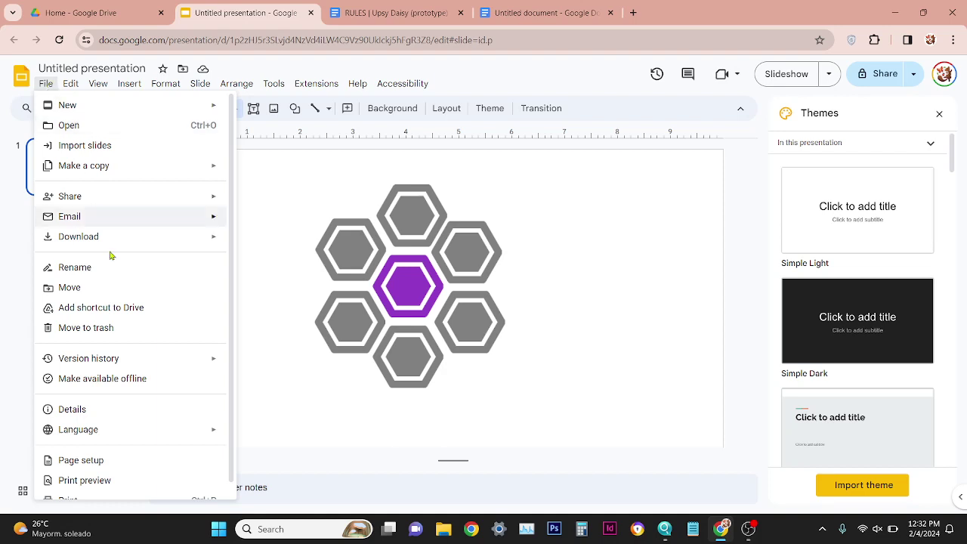
mouse_move(108, 238)
click(276, 341)
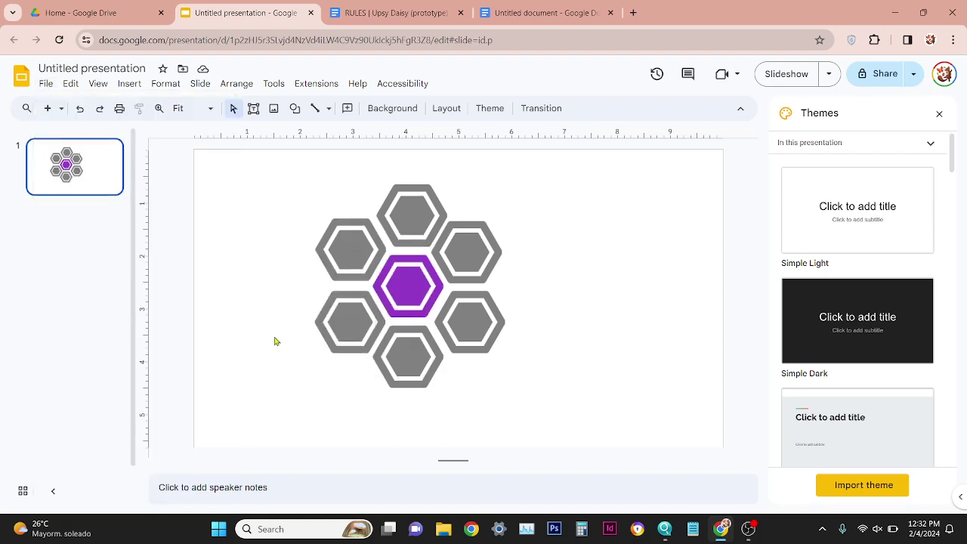
text(space)
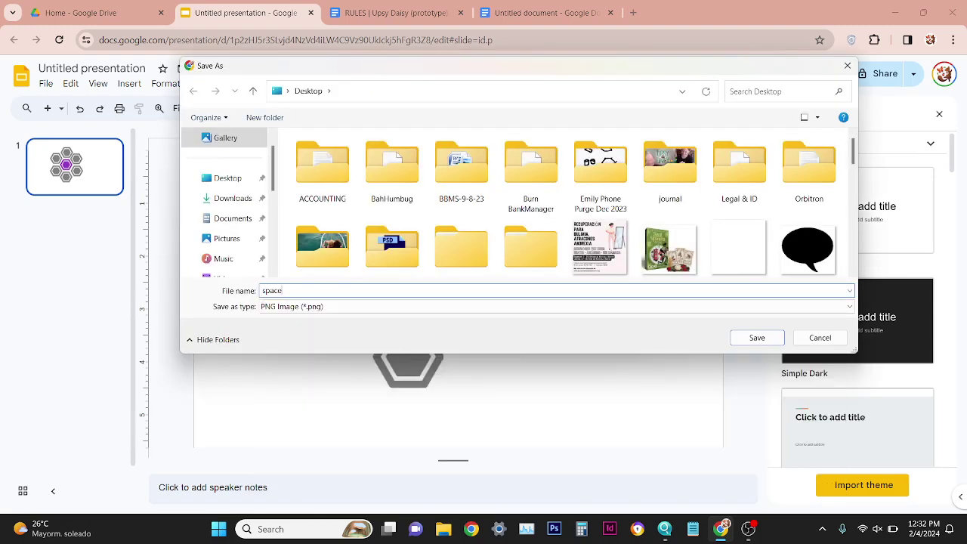
text(ship)
click(226, 178)
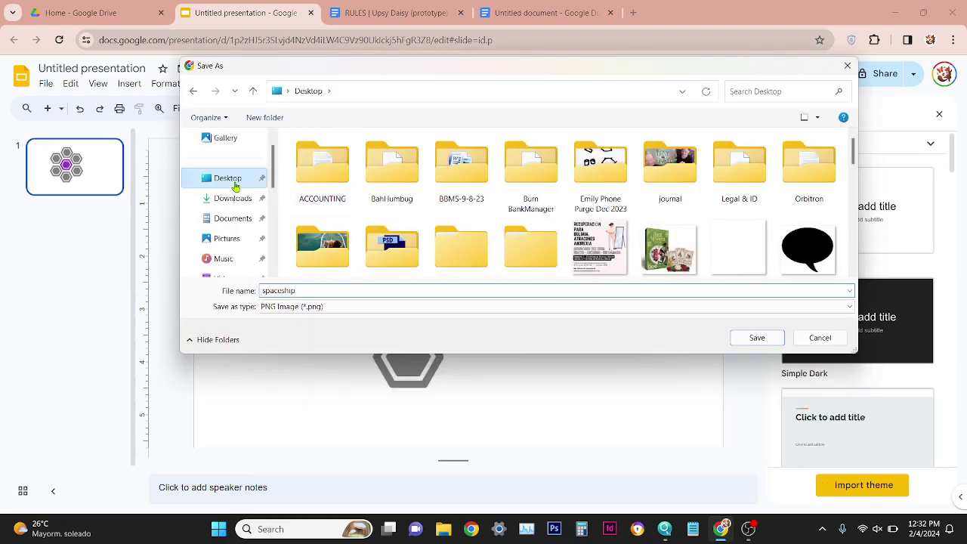
click(757, 337)
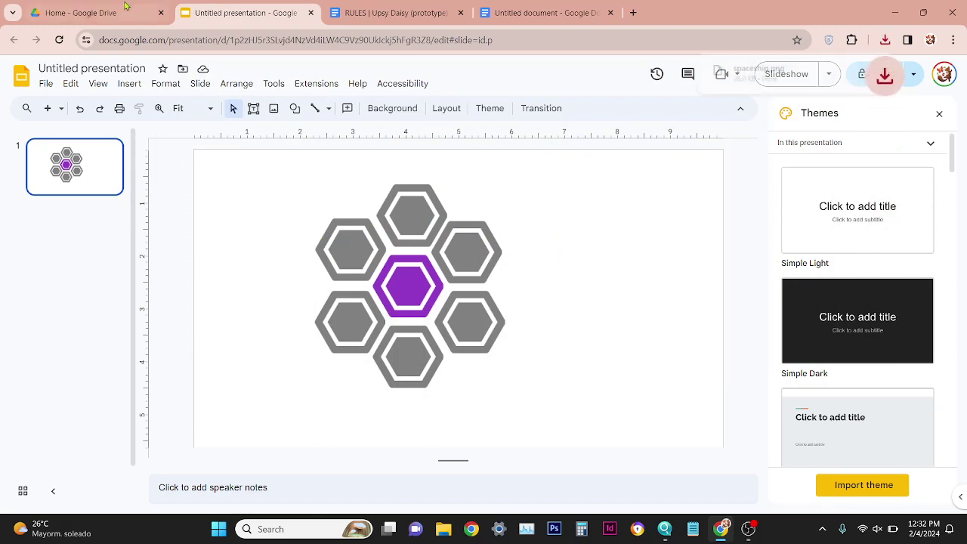
click(378, 12)
Step: Upload spaceship.png from the Desktop into the Docs draft
click(509, 8)
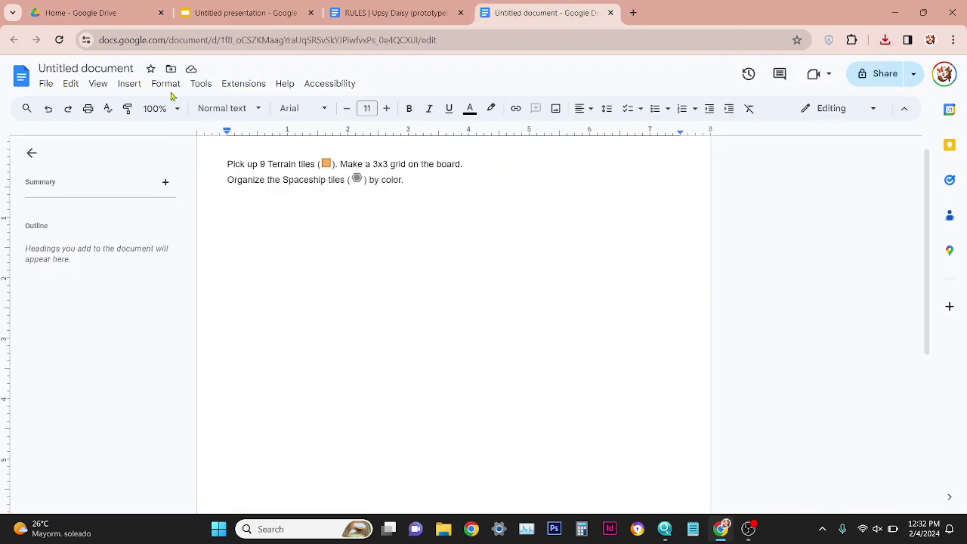
click(129, 83)
mouse_move(143, 103)
click(352, 110)
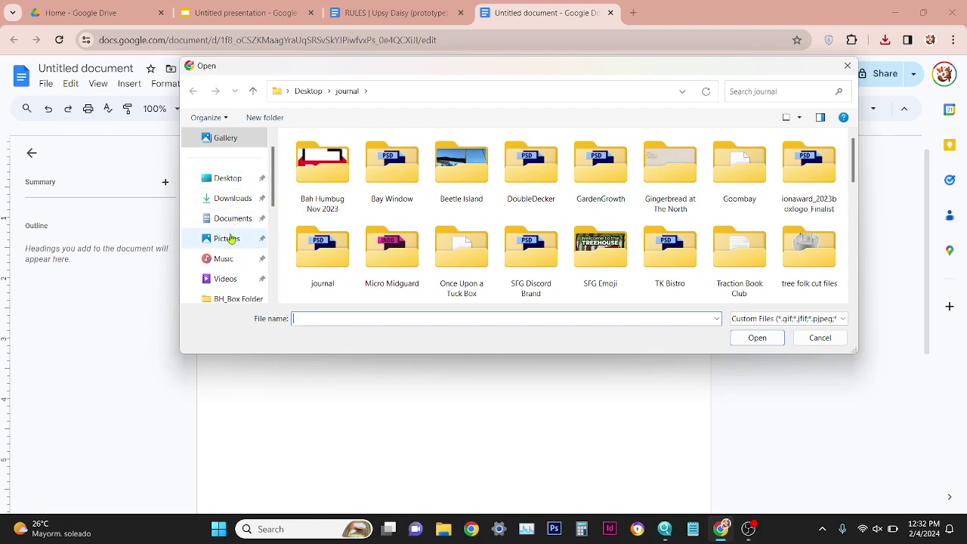
click(227, 179)
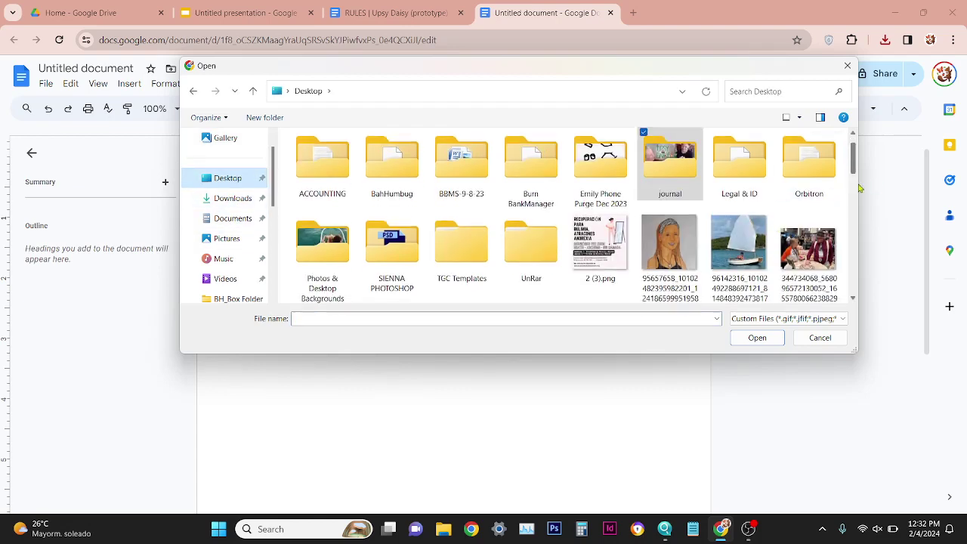
drag(854, 168, 864, 285)
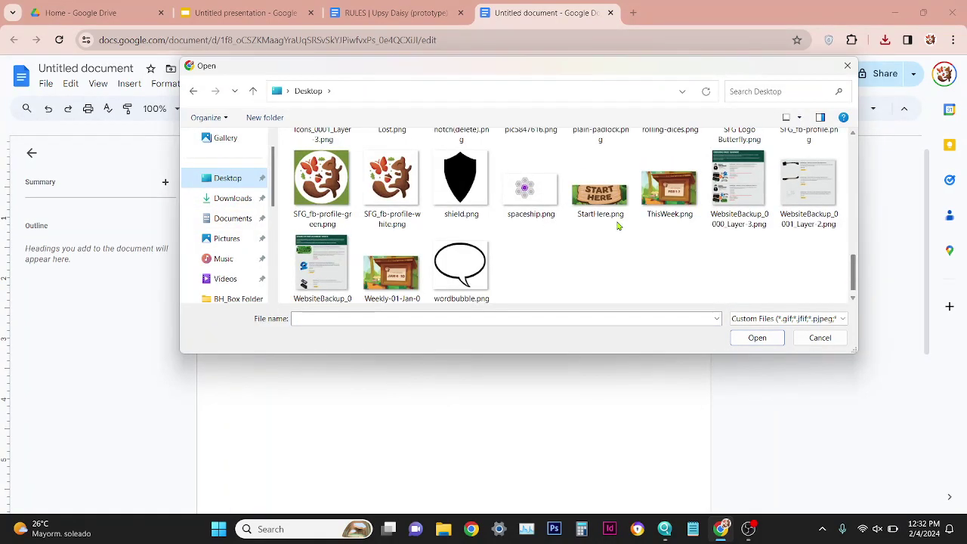
click(531, 188)
click(757, 338)
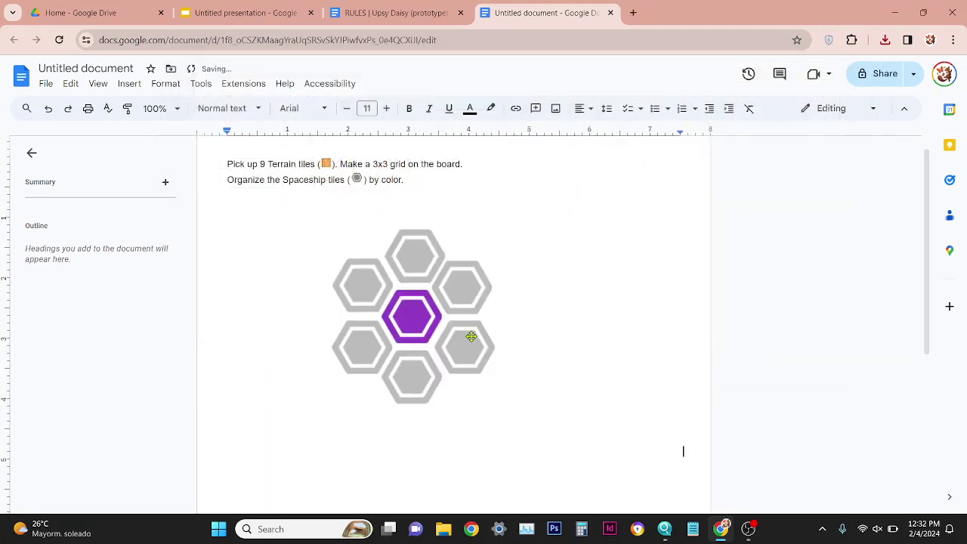
Step: Crop the inserted image and start a new empty line after line 2
click(462, 334)
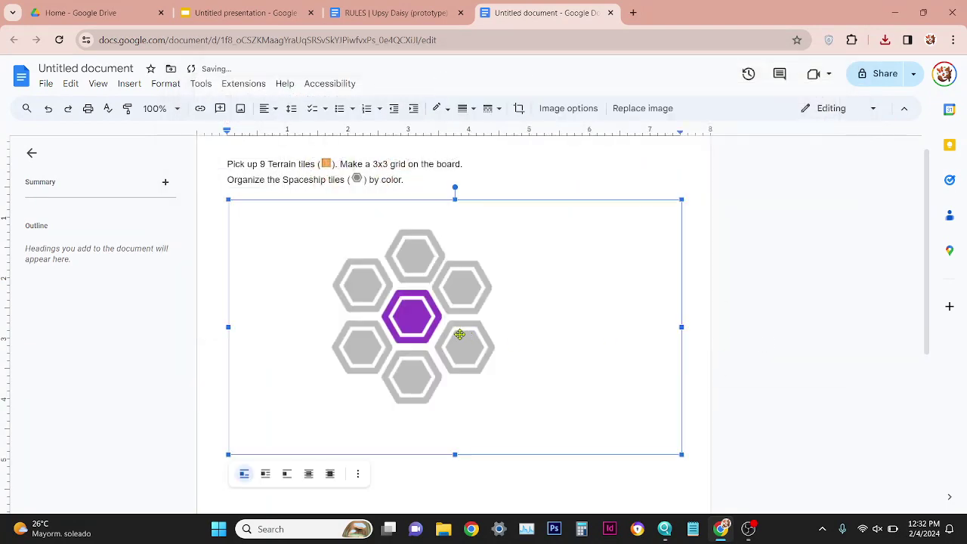
double_click(420, 348)
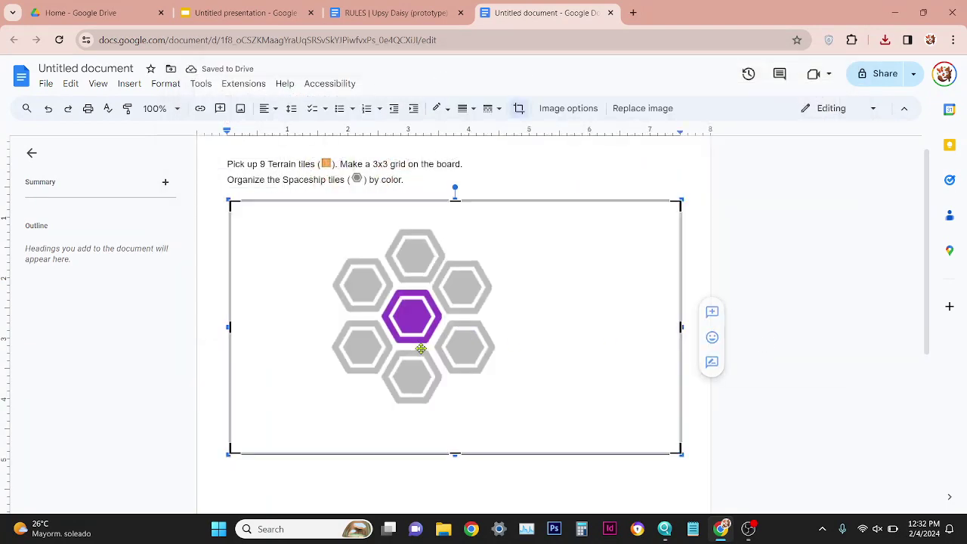
click(420, 190)
click(356, 178)
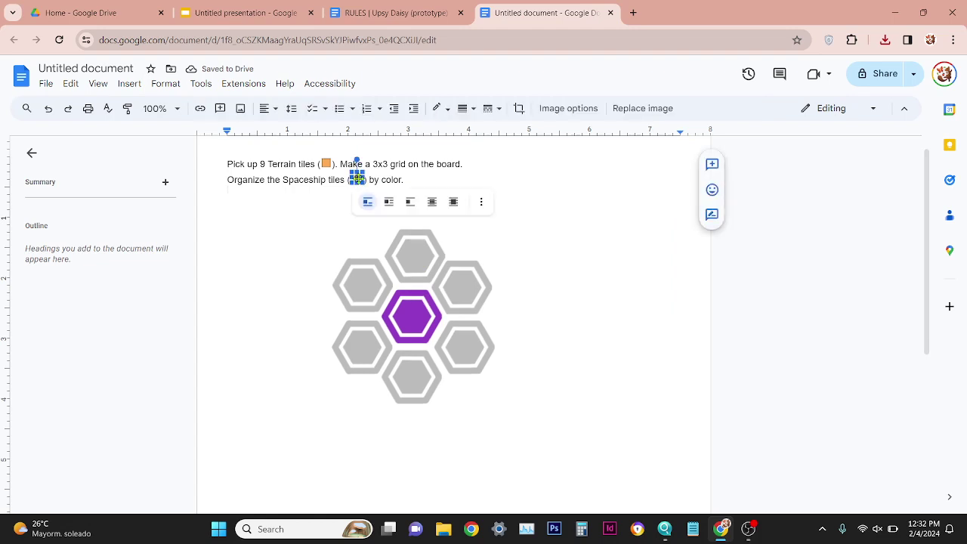
click(445, 178)
key(Return)
Step: Create a new drawing and paste the hexagon image near the canvas centre
click(139, 89)
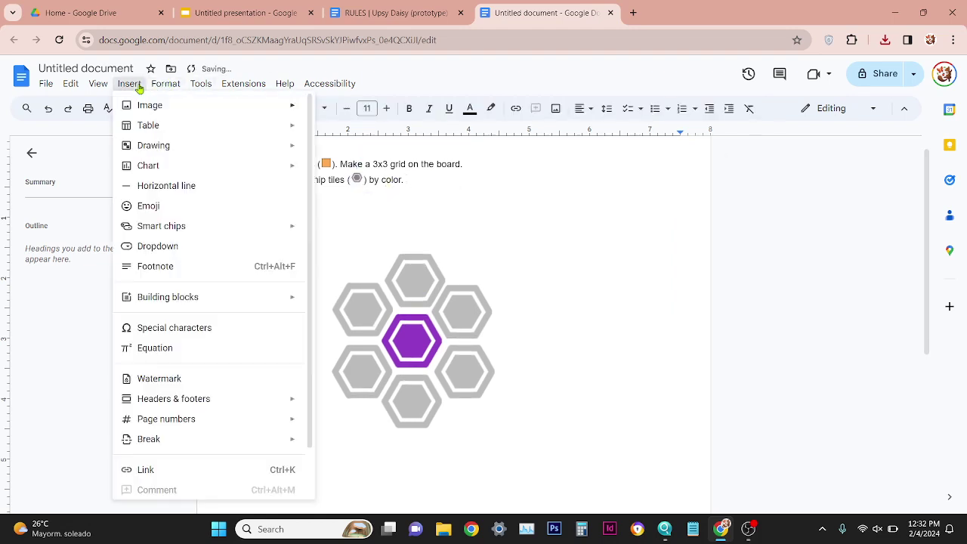
click(323, 148)
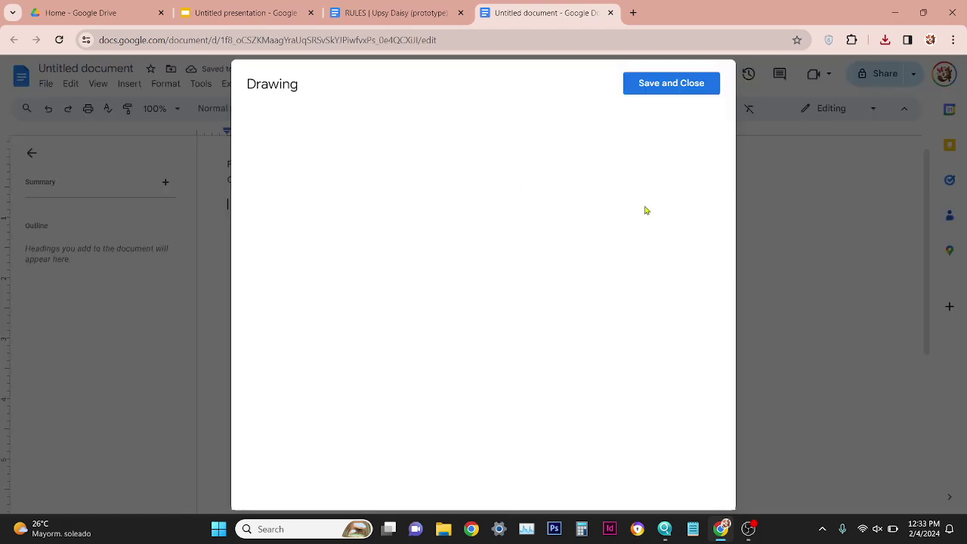
key(ctrl+v)
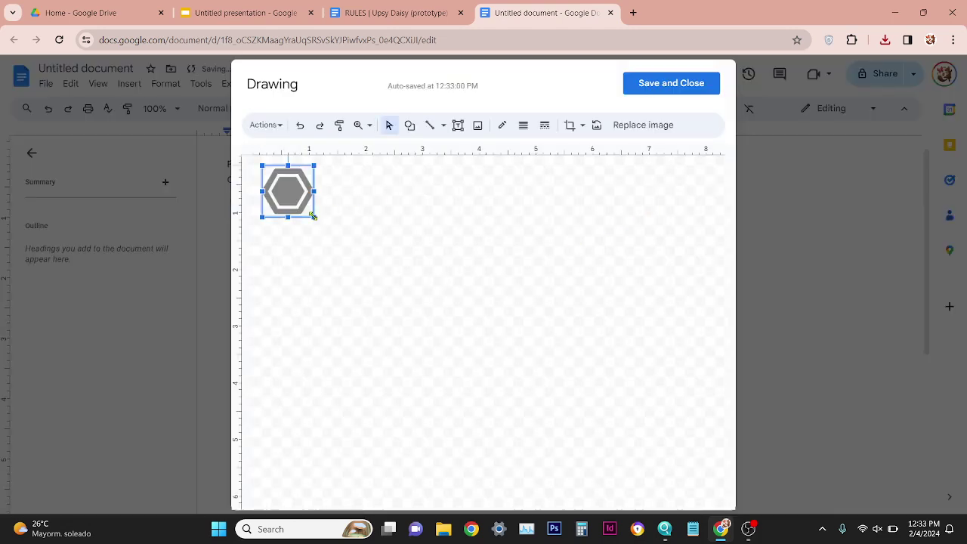
drag(291, 196, 529, 366)
drag(492, 332, 364, 337)
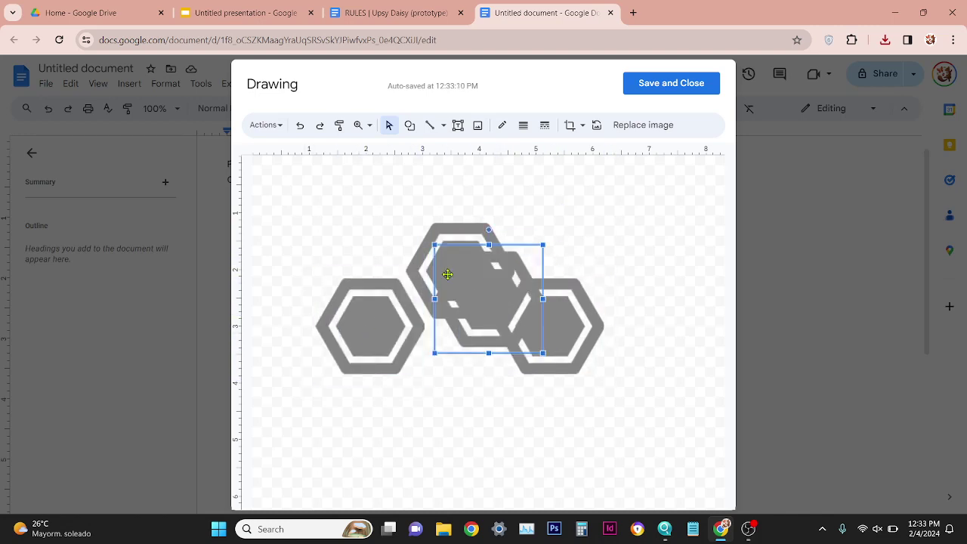
Step: Arrange seven grey hexagon copies into a flower-shaped honeycomb and save the drawing
drag(447, 274, 334, 402)
click(503, 327)
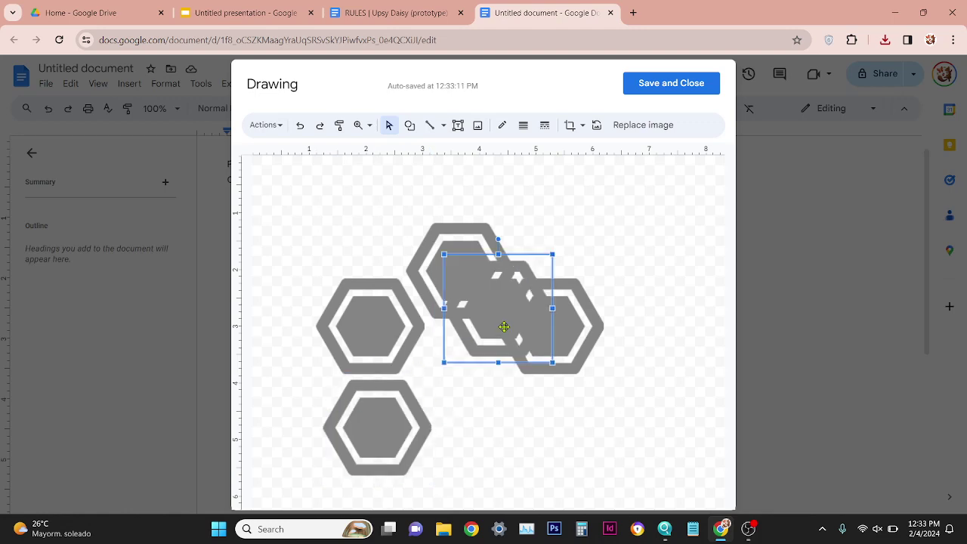
drag(504, 326, 559, 447)
click(464, 269)
drag(463, 270, 601, 246)
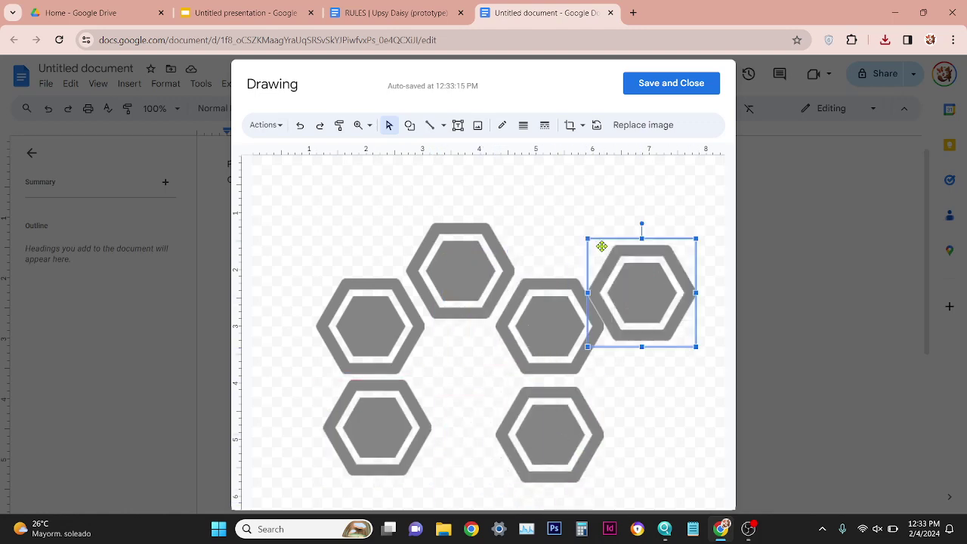
drag(533, 417, 482, 480)
drag(646, 317, 473, 384)
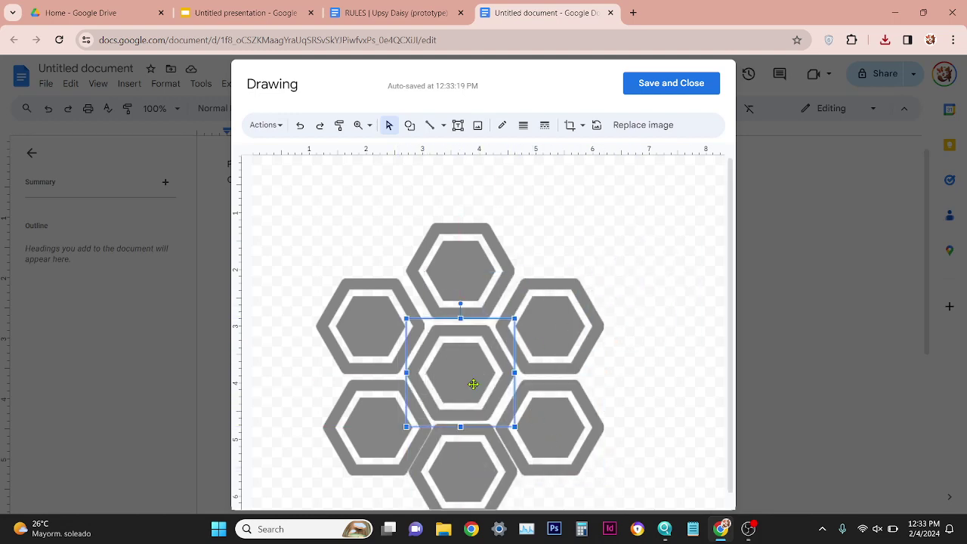
click(661, 85)
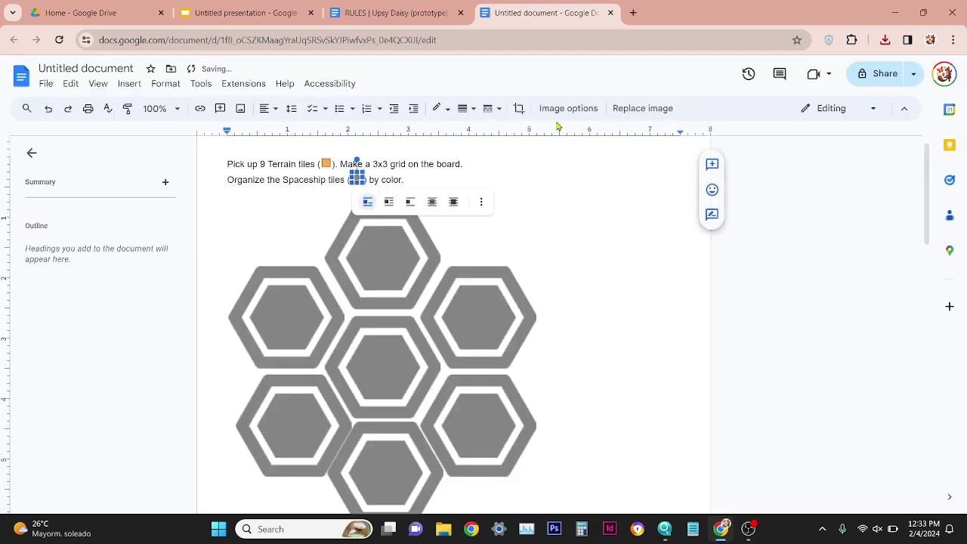
Step: Insert a purple hexagon icon from the Icons for Slides & Docs add-on
click(243, 83)
mouse_move(318, 160)
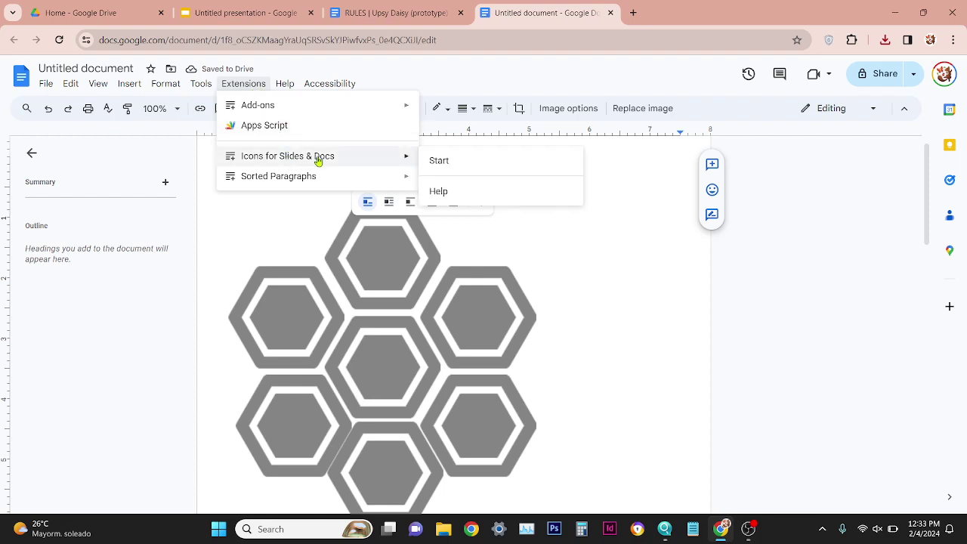
click(468, 160)
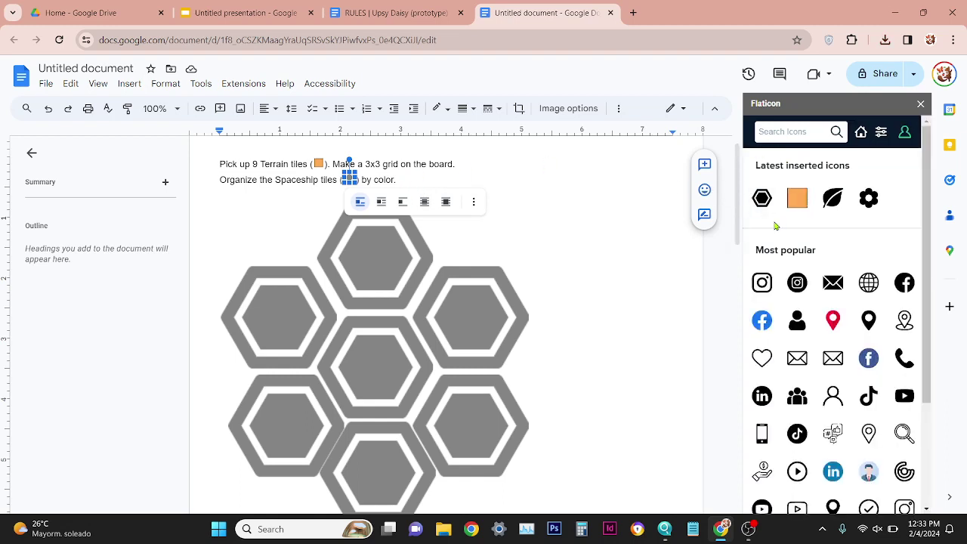
click(767, 200)
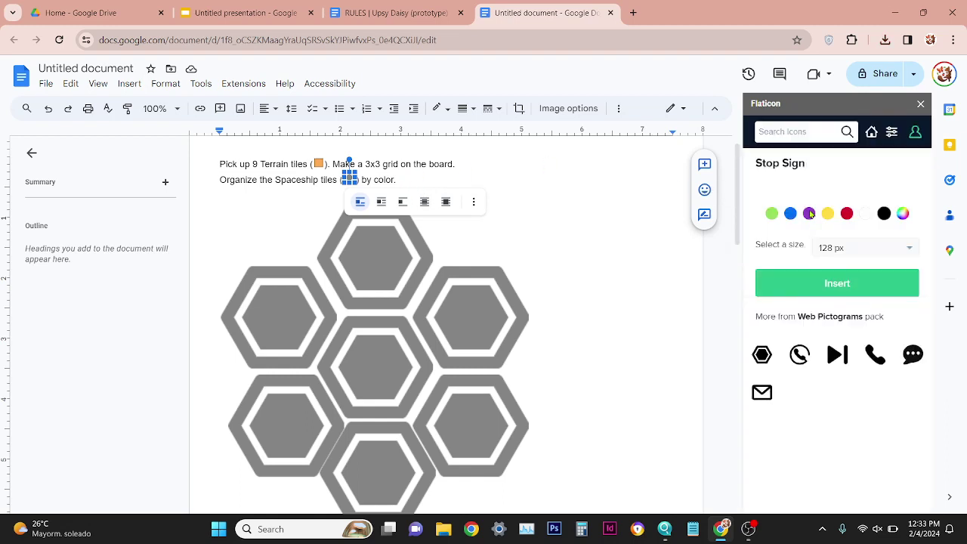
click(804, 370)
click(826, 434)
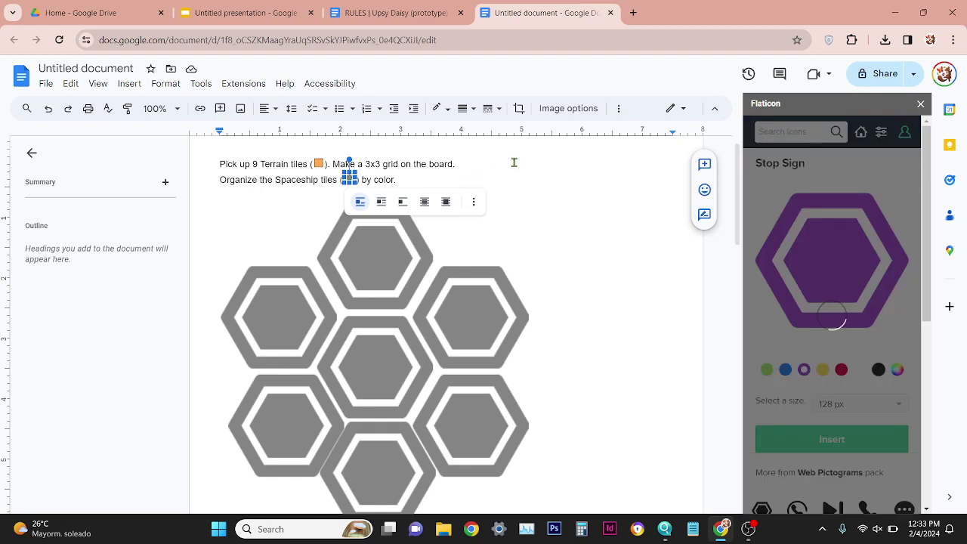
click(248, 209)
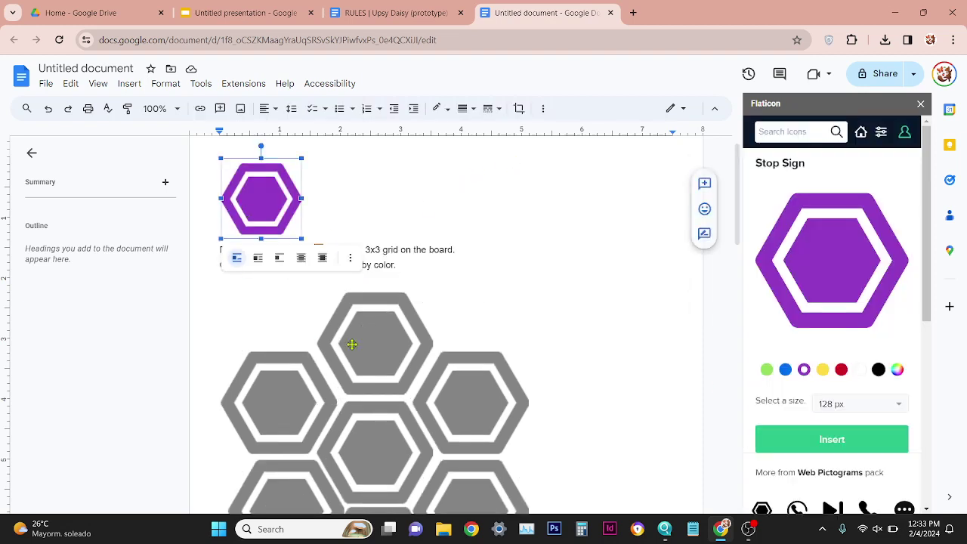
Step: Replace the drawing's centre grey hexagon with the purple one, sized to fit, and save
double_click(396, 392)
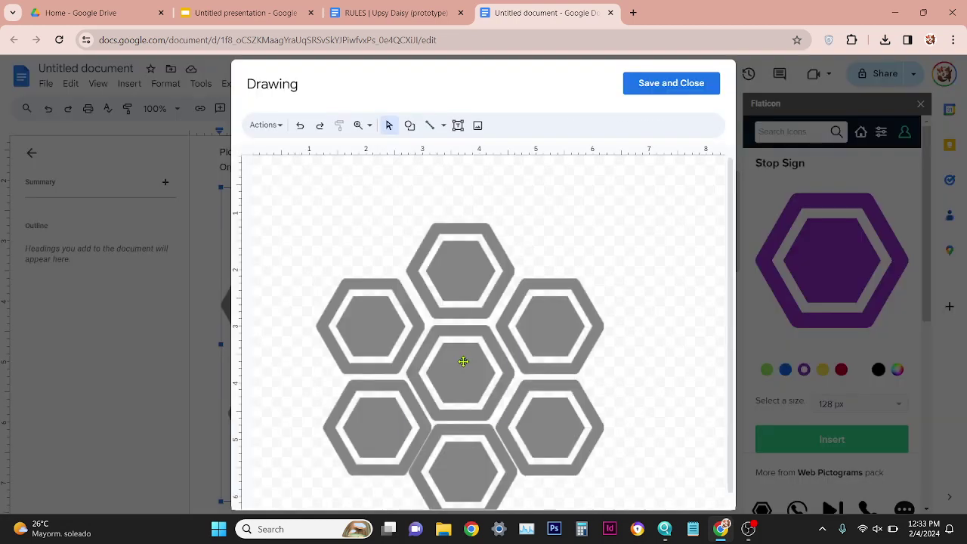
click(462, 364)
key(Delete)
key(ctrl+v)
drag(652, 198, 448, 374)
drag(485, 338, 517, 309)
drag(479, 349, 481, 355)
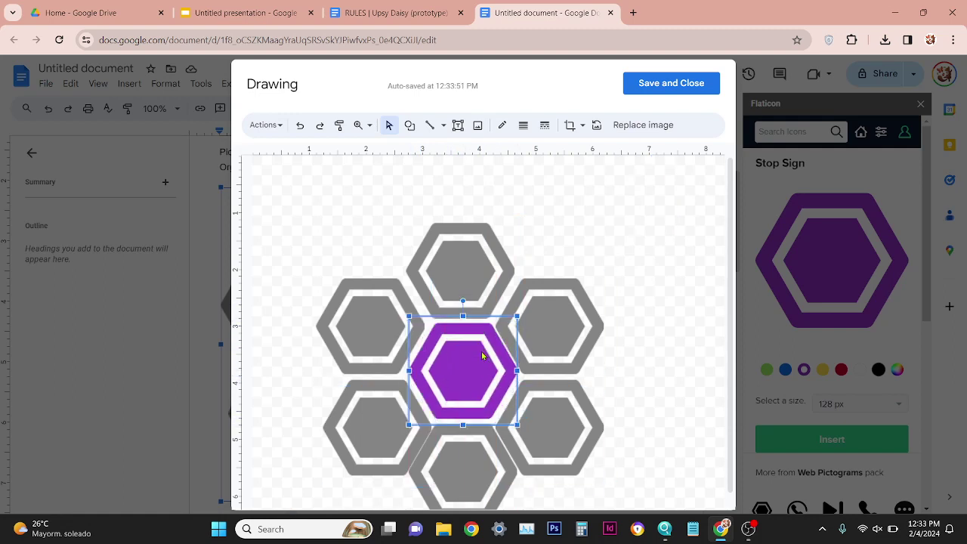
click(666, 79)
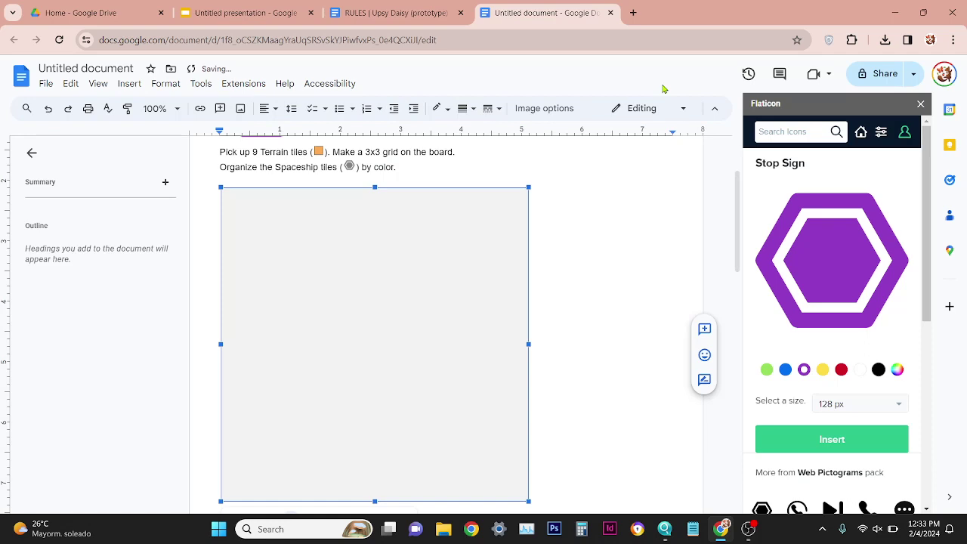
Step: Close the icons panel and delete the stray small purple hexagon
click(919, 103)
drag(928, 219, 927, 193)
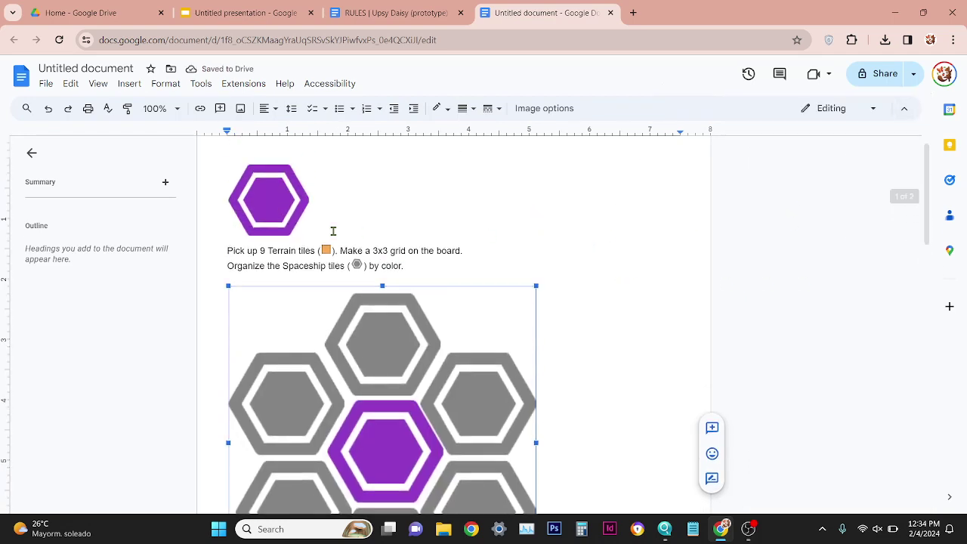
click(269, 205)
key(Delete)
Step: Shrink the hexagon diagram on the page
scroll(385, 337, down, 1)
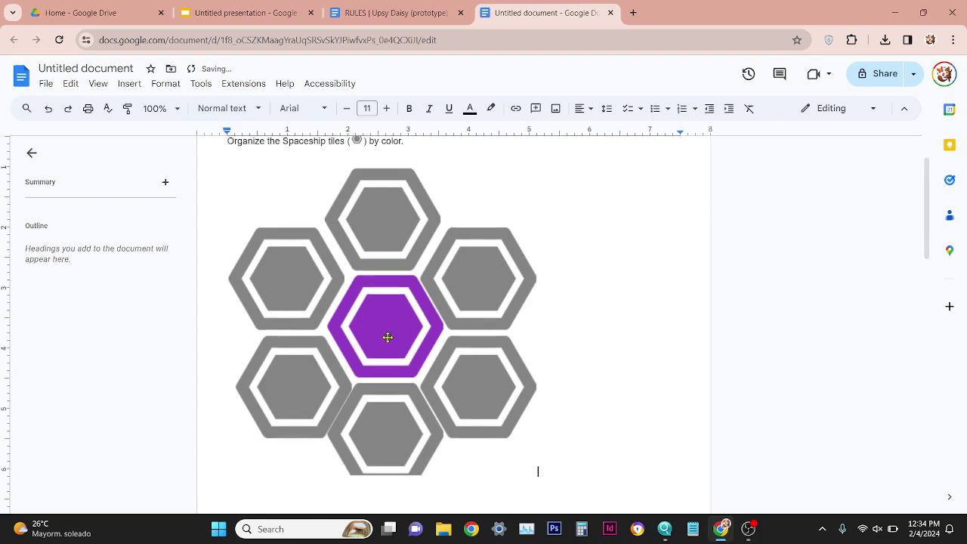
click(386, 337)
mouse_move(537, 476)
mouse_down()
mouse_move(501, 423)
mouse_move(462, 394)
mouse_up()
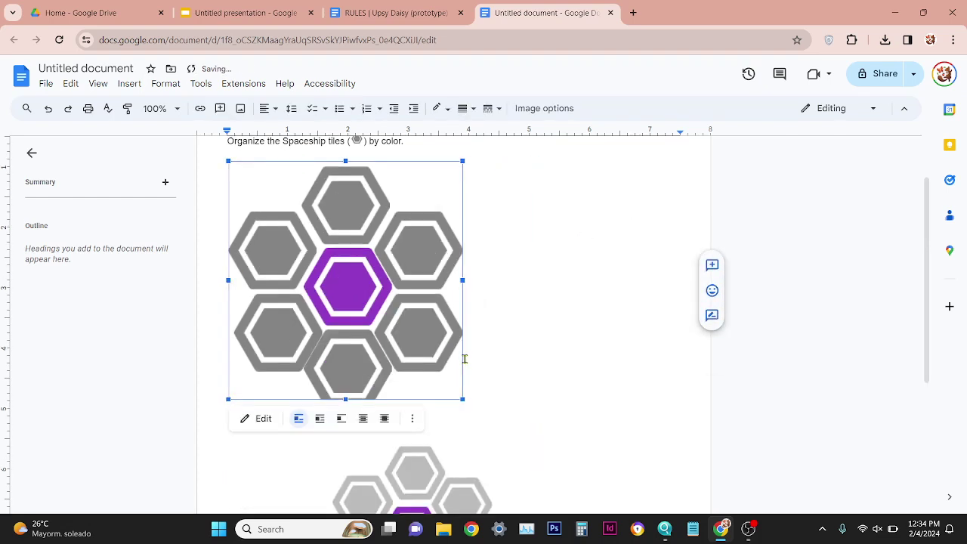
double_click(399, 330)
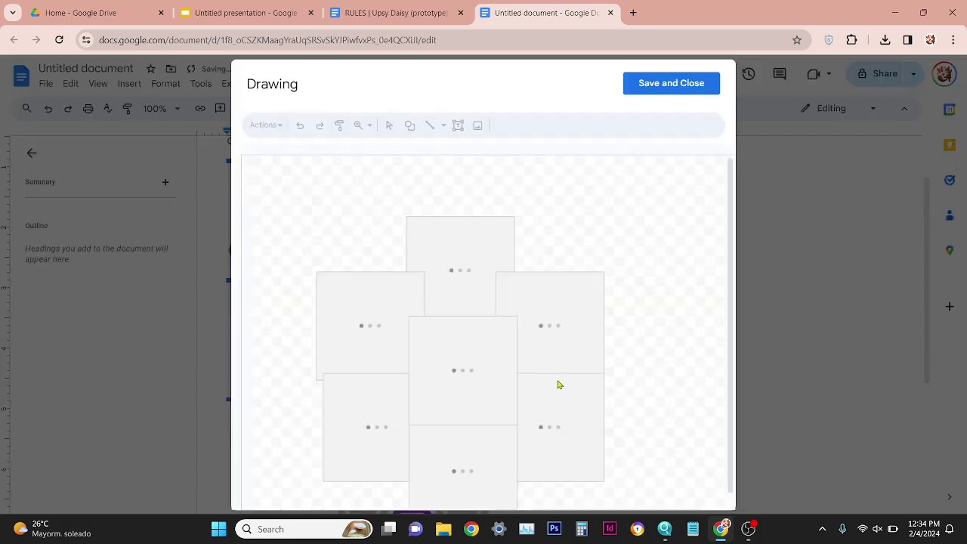
click(683, 85)
Step: Add the caption 'Insert a cool caption here.' below the diagram in italics
click(516, 277)
key(Return)
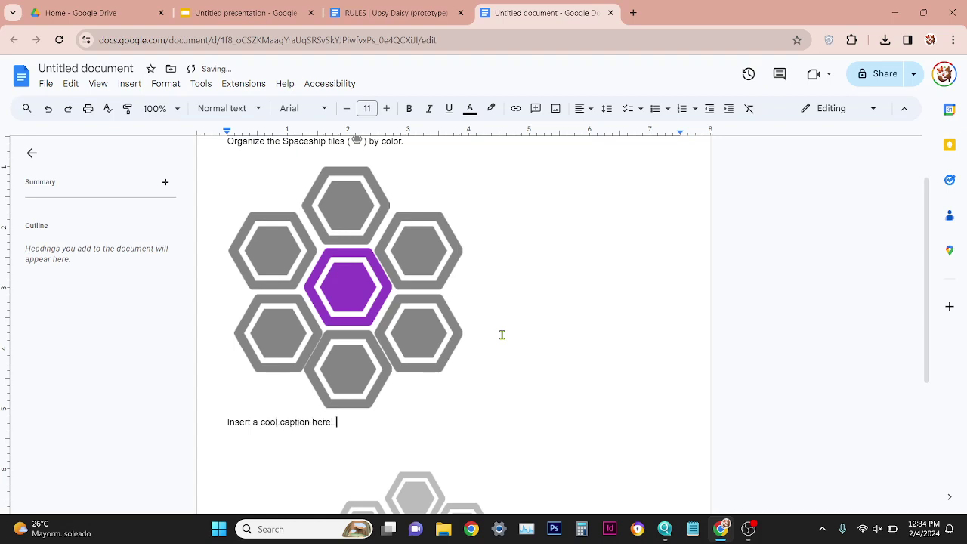
key(ctrl+a)
triple_click(364, 421)
scroll(269, 426, down, 3)
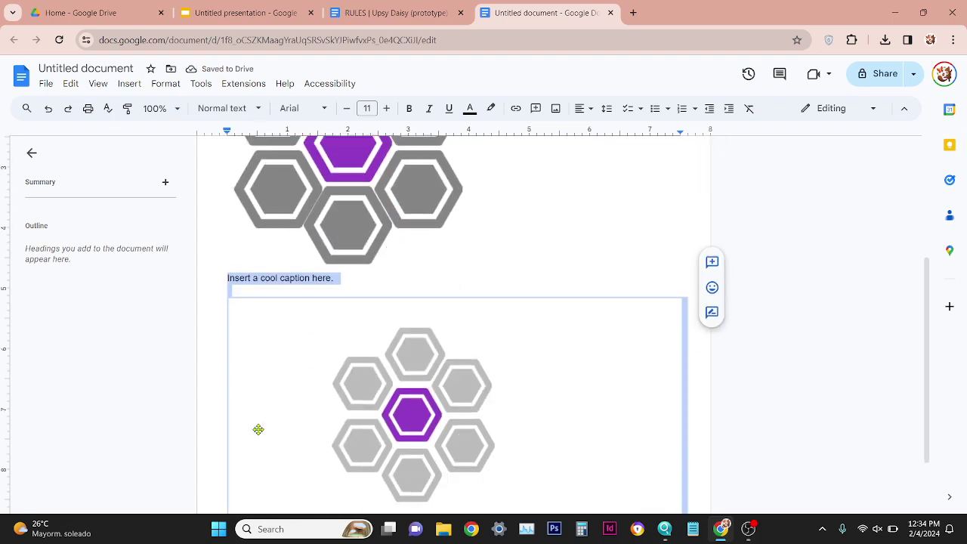
key(ctrl+i)
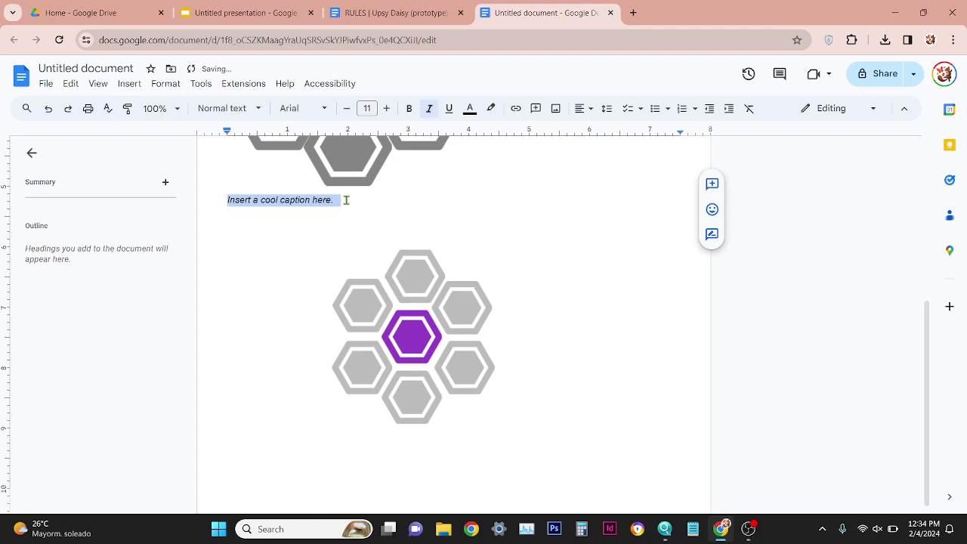
Step: Delete the older pale hexagon diagram
click(432, 264)
key(Delete)
click(299, 188)
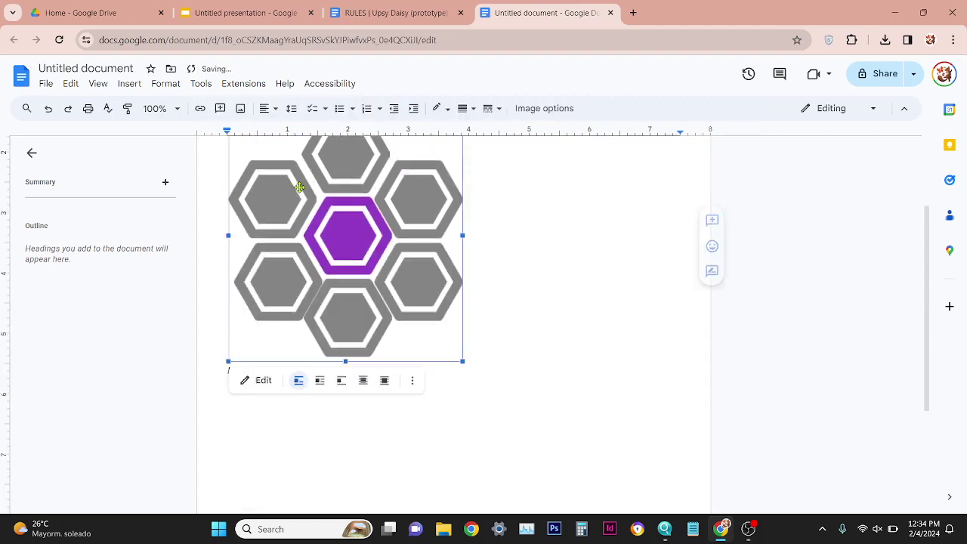
scroll(300, 188, up, 1)
Step: Remove the caption line from the text and reselect the hexagon diagram
click(231, 433)
key(ctrl+a)
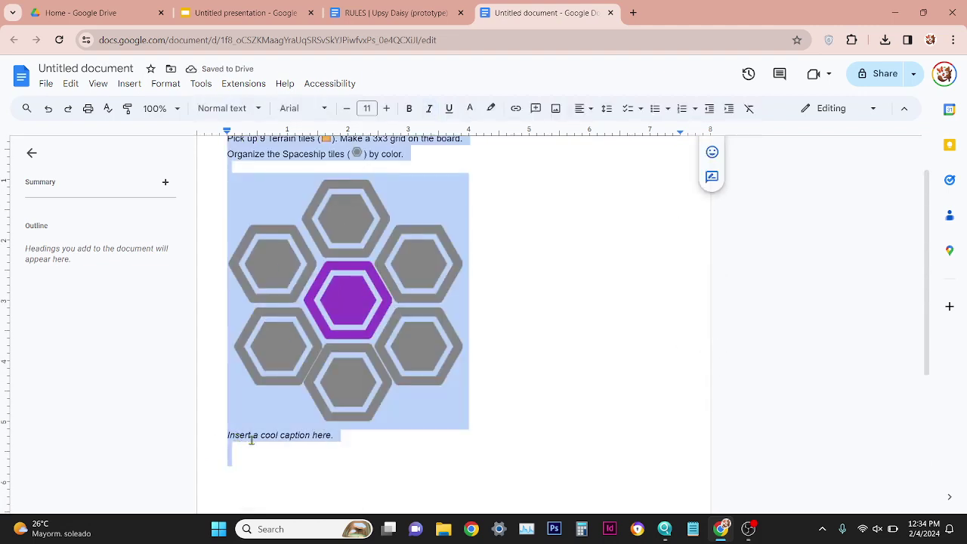
click(341, 431)
double_click(341, 431)
click(206, 432)
key(ctrl+c)
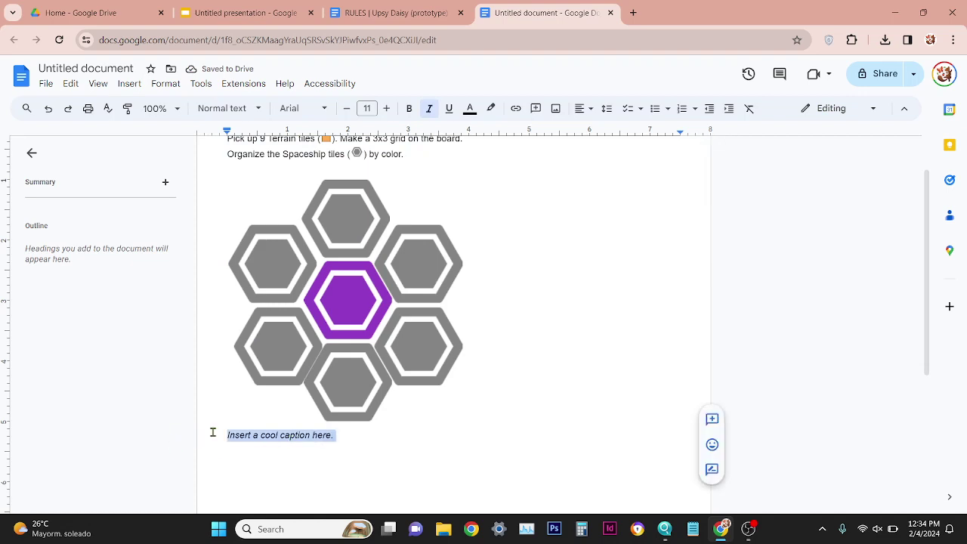
key(Delete)
click(377, 360)
Step: Shift the hexagons up and paste the caption beneath them inside the drawing, then save
double_click(377, 360)
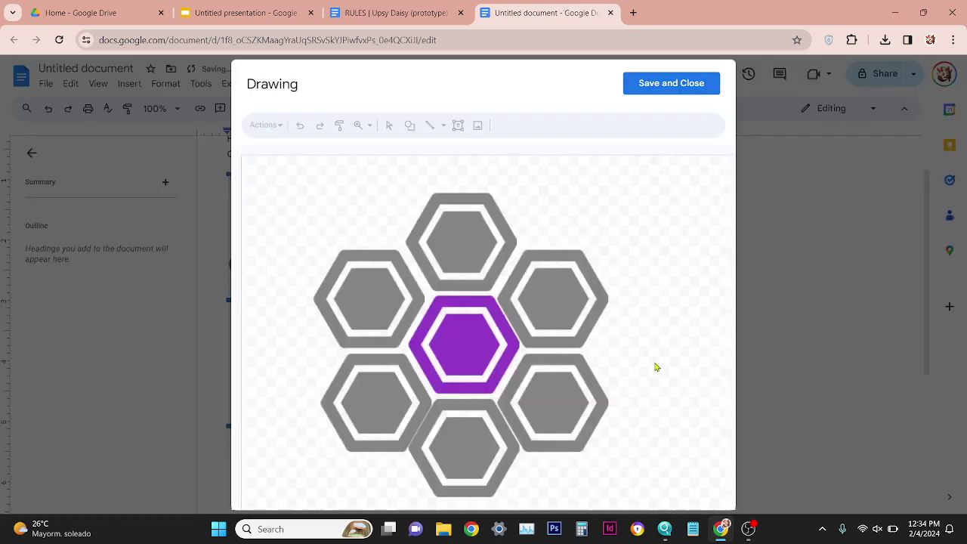
key(ctrl+a)
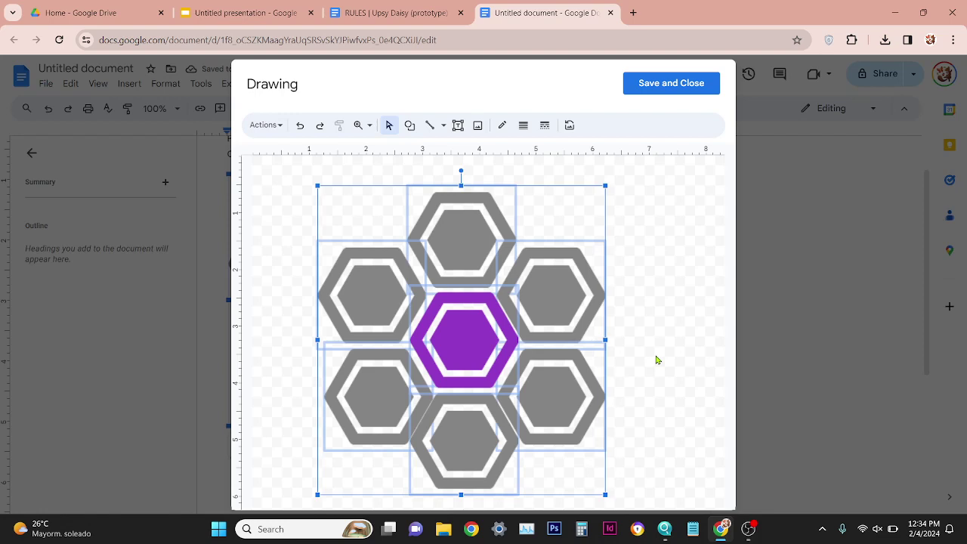
key(Up)
key(Up)
key(Up)
key(Up)
click(656, 360)
key(ctrl+v)
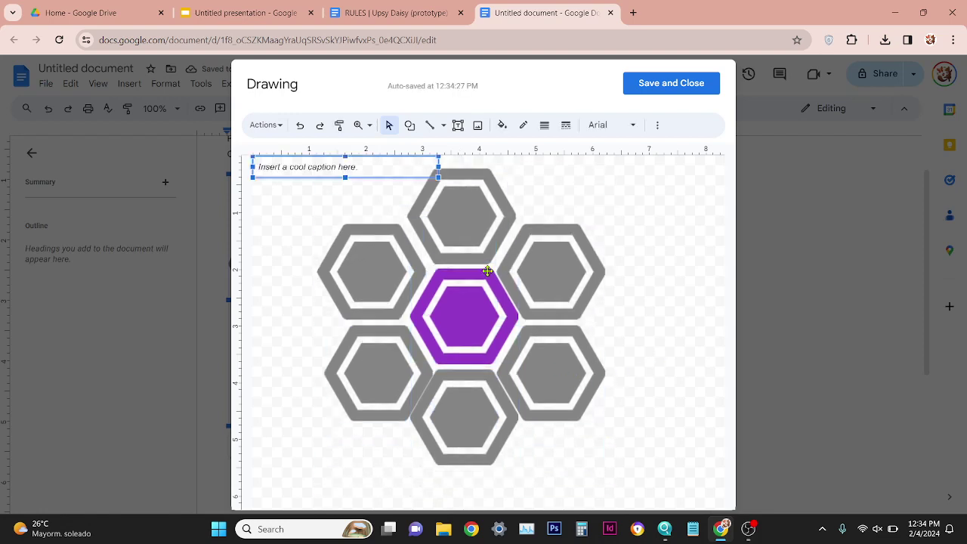
mouse_move(348, 176)
mouse_down()
mouse_move(503, 484)
mouse_move(485, 490)
mouse_move(496, 497)
mouse_up()
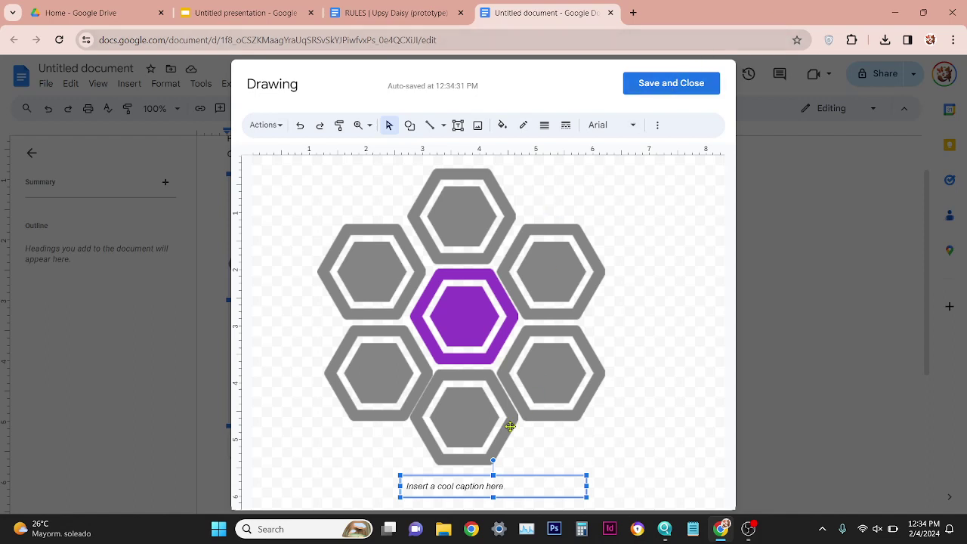
click(674, 83)
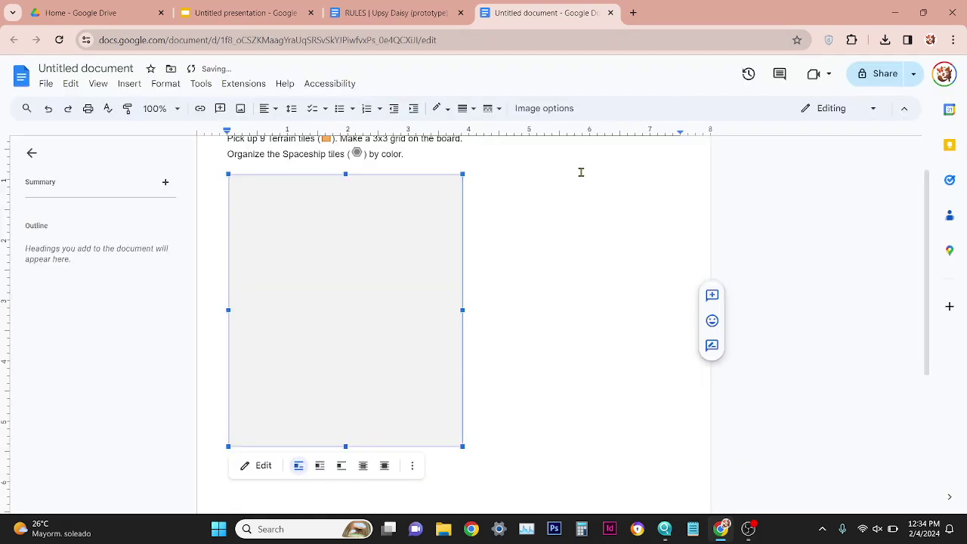
Step: Resize the inserted captioned diagram narrower by its corner handle
click(476, 304)
click(404, 311)
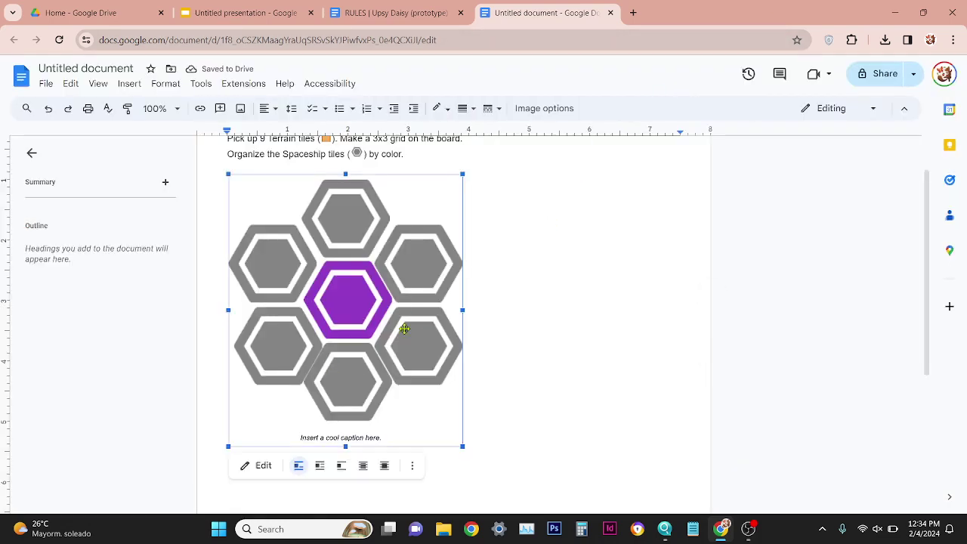
drag(463, 447, 440, 419)
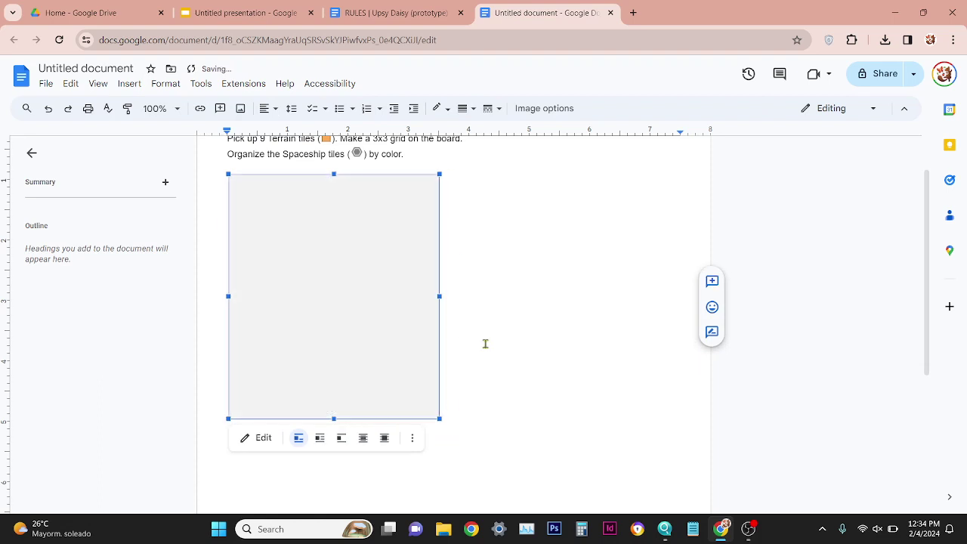
click(451, 278)
click(370, 199)
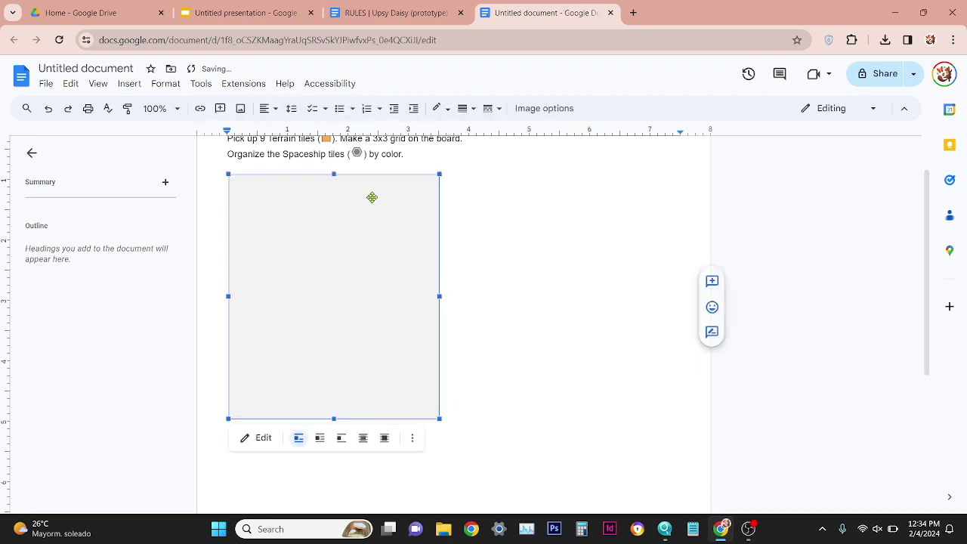
click(422, 145)
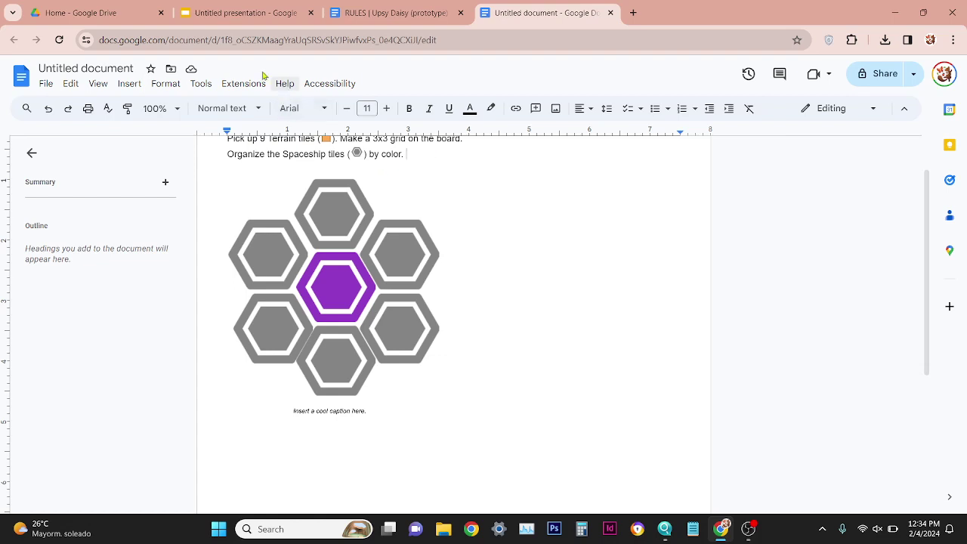
Step: Move the orange terrain tile onto the diagram's top hexagon and save the drawing into the draft
click(328, 142)
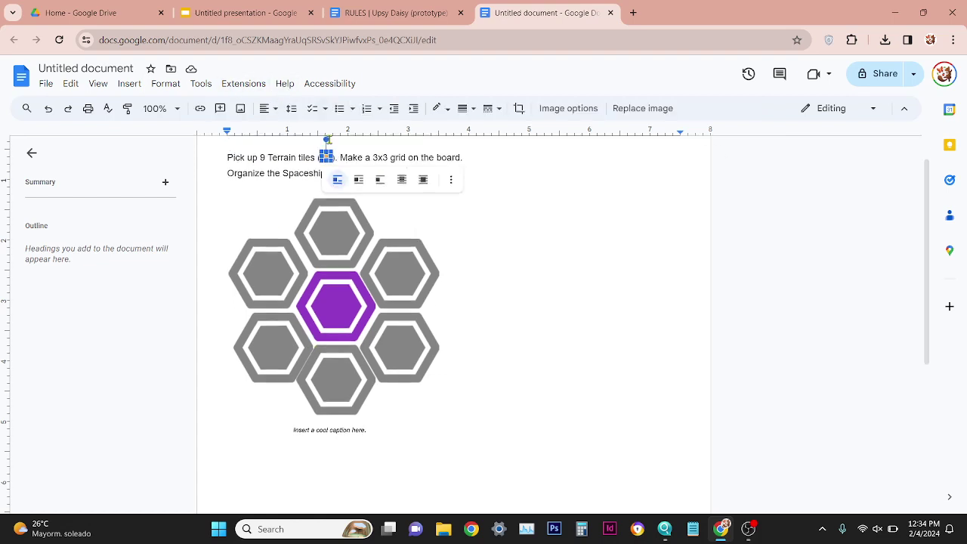
double_click(342, 285)
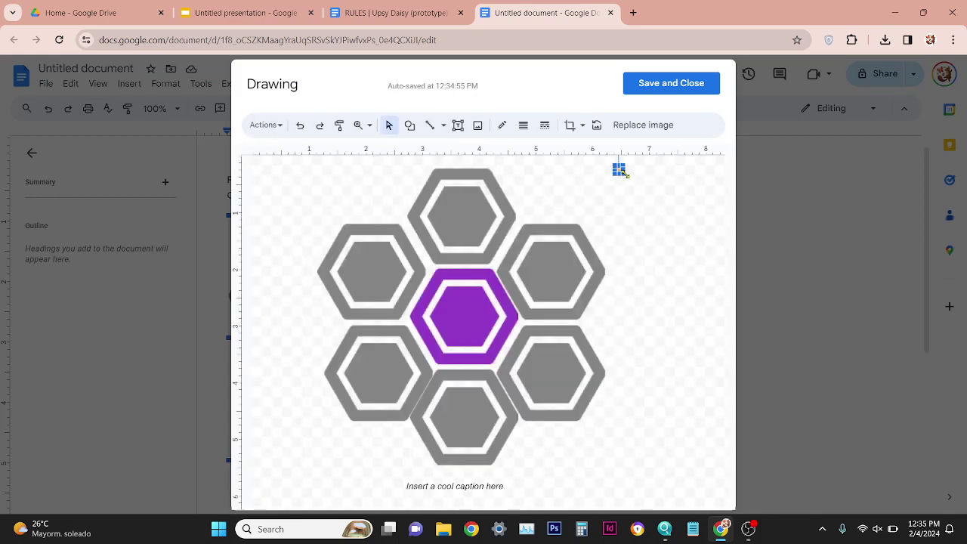
drag(631, 177, 573, 282)
click(705, 287)
click(553, 279)
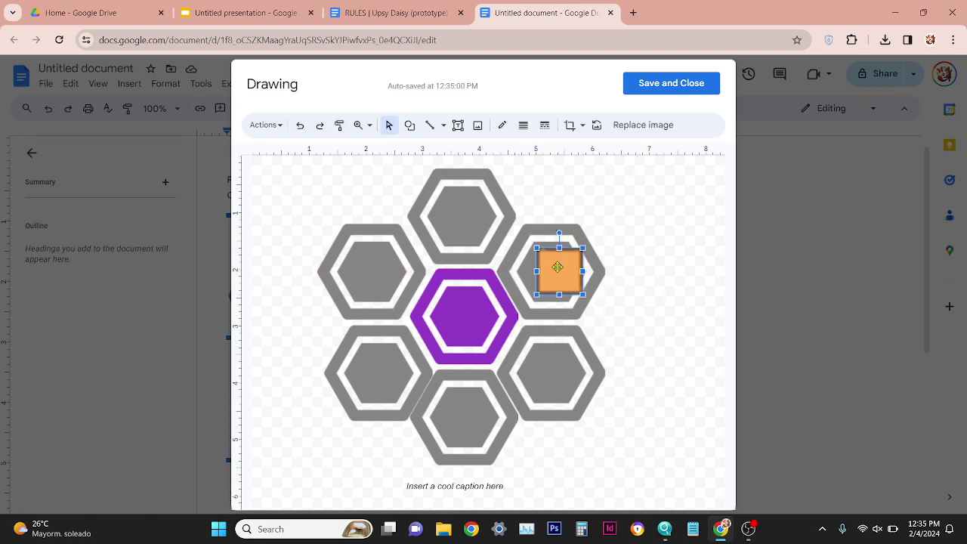
drag(437, 397, 438, 403)
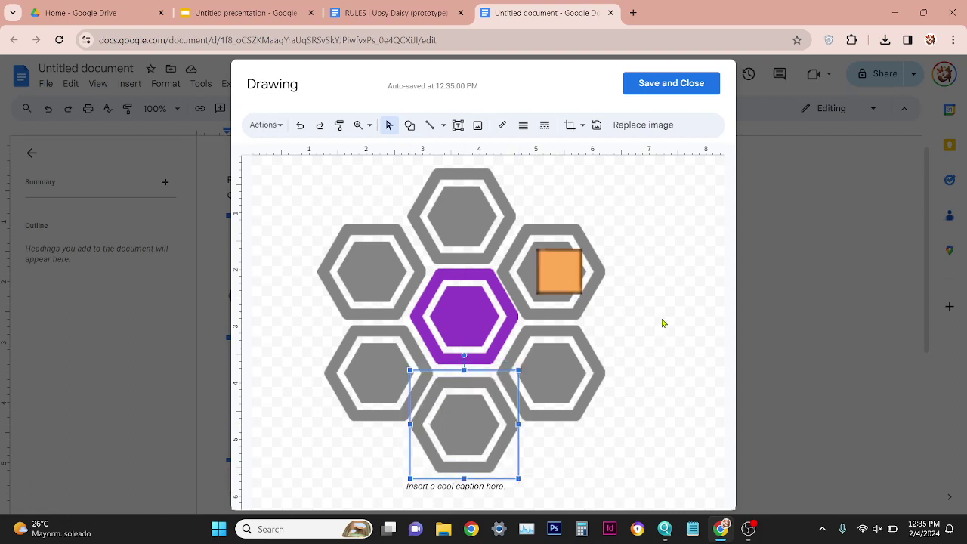
drag(560, 279, 466, 226)
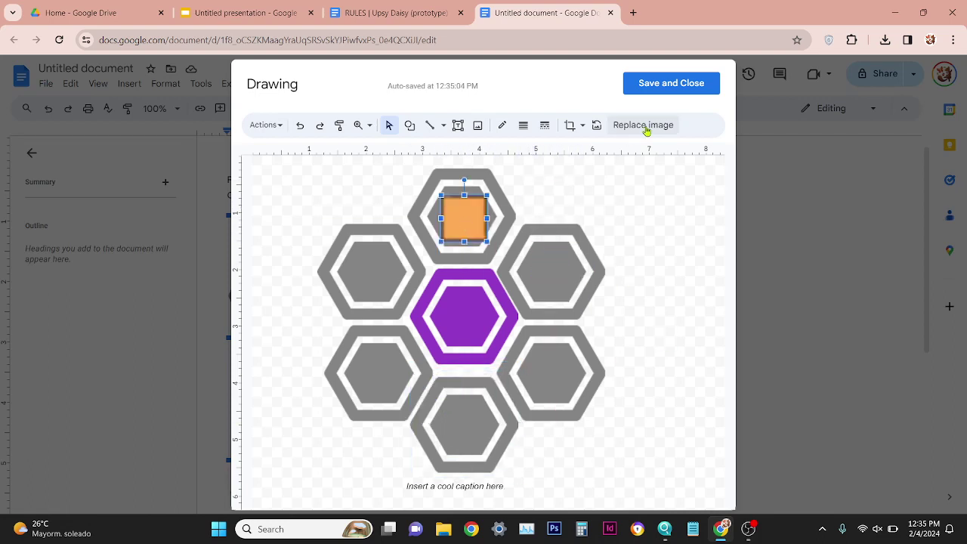
click(665, 85)
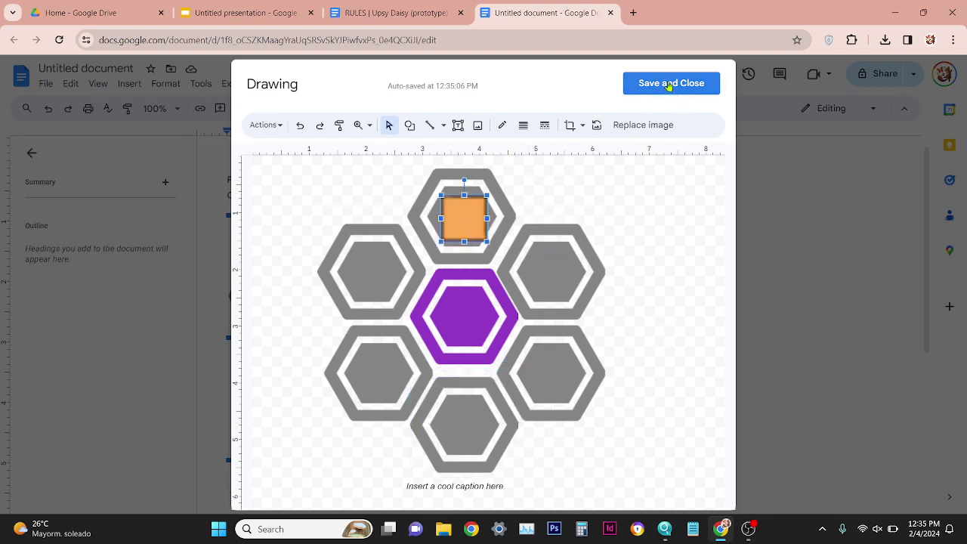
click(479, 347)
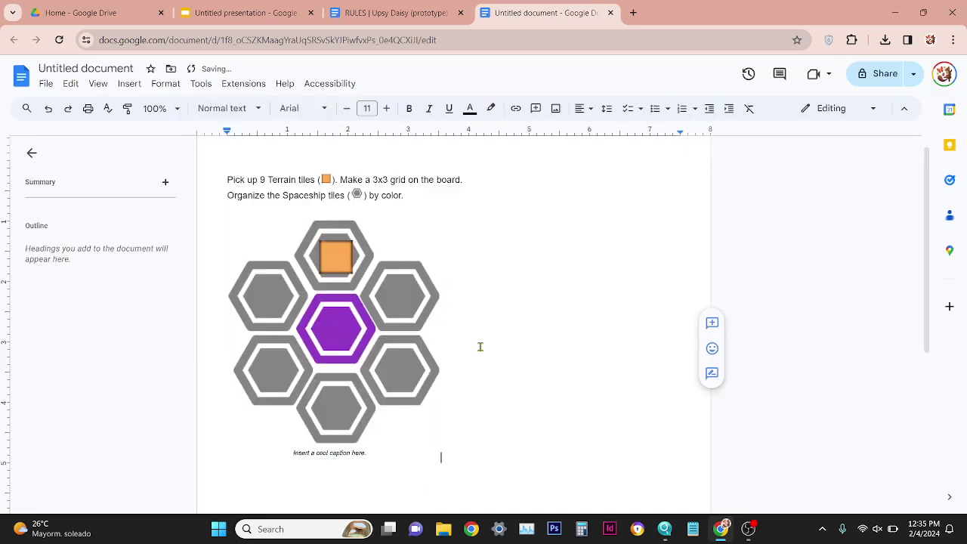
Step: Paste a copy of the hexagon diagram and move its orange tile to the lower-right hexagon
key(ctrl+v)
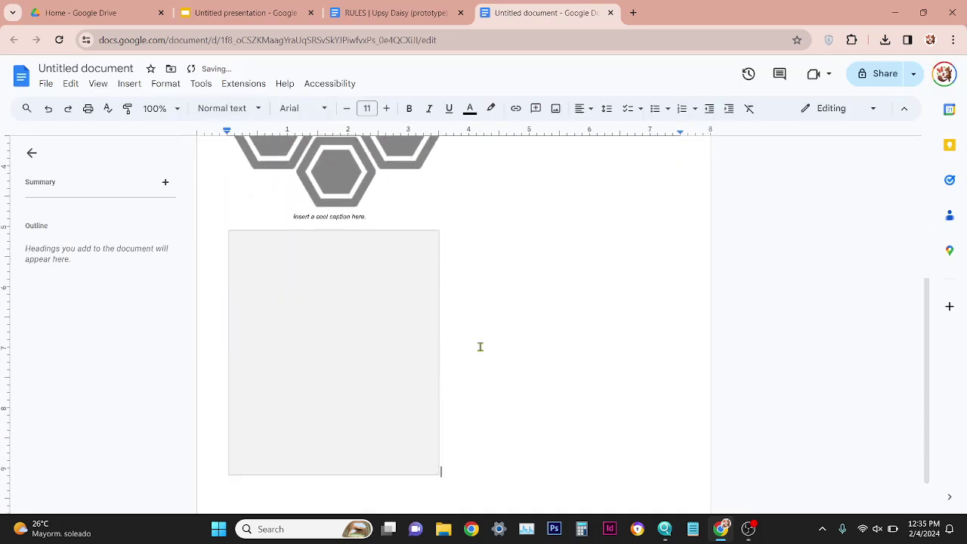
double_click(381, 330)
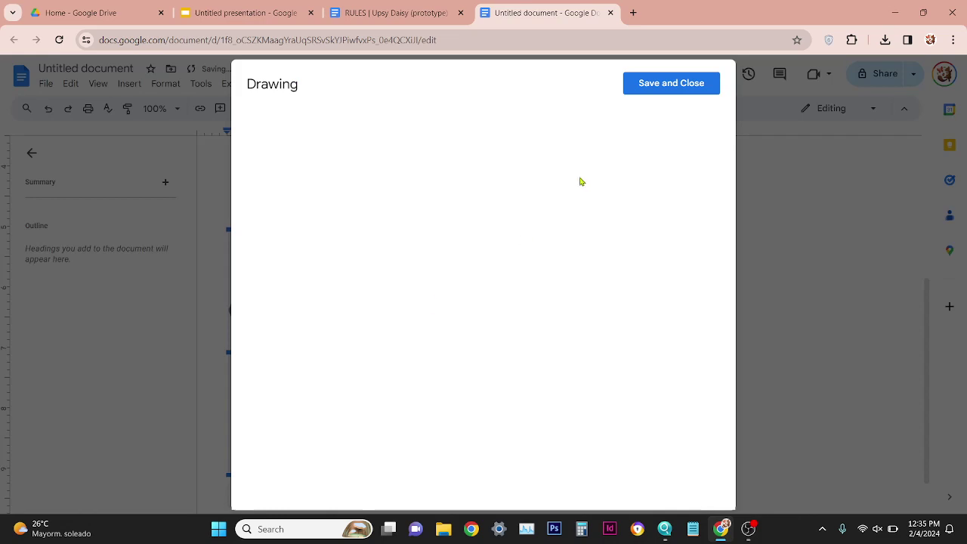
click(467, 219)
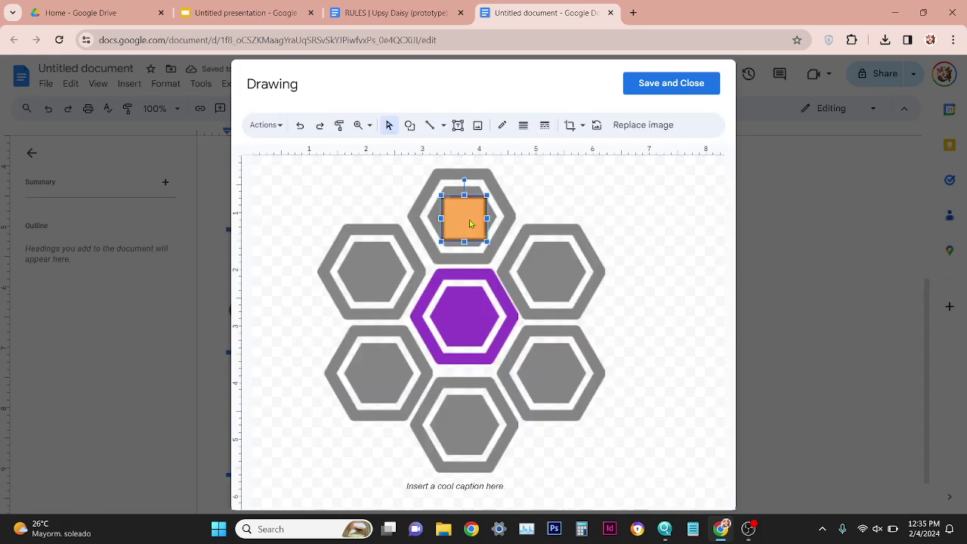
drag(468, 223, 555, 373)
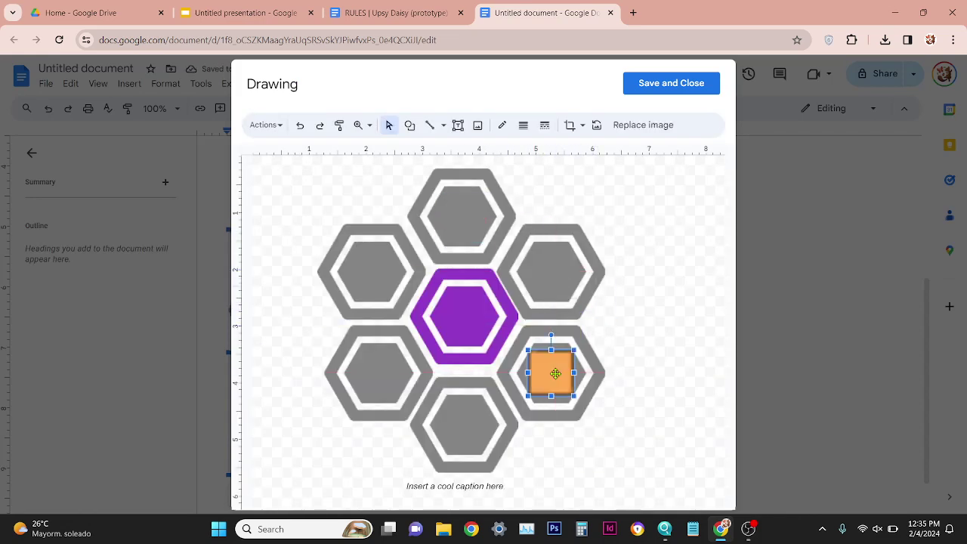
click(666, 85)
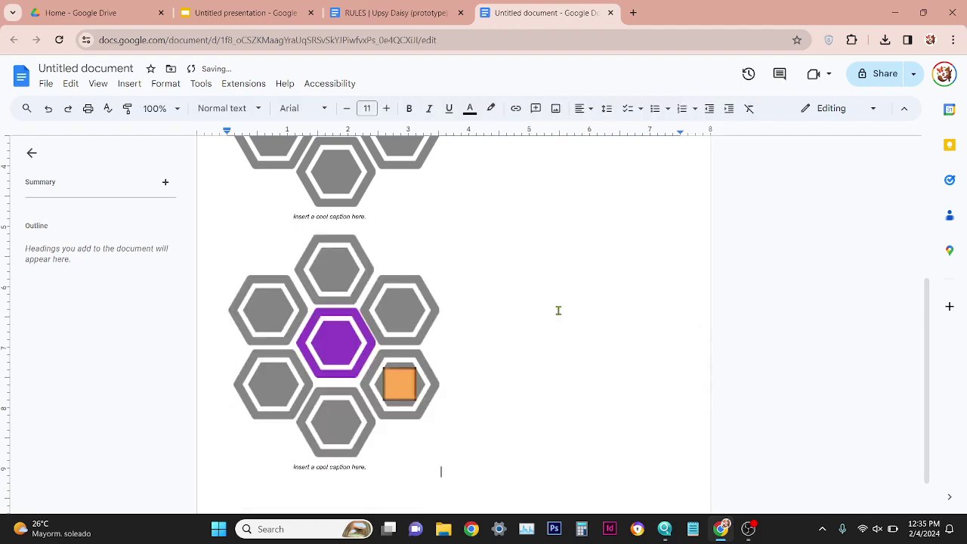
Step: Shrink the first diagram and pull the second up beside it so they sit side by side
click(380, 347)
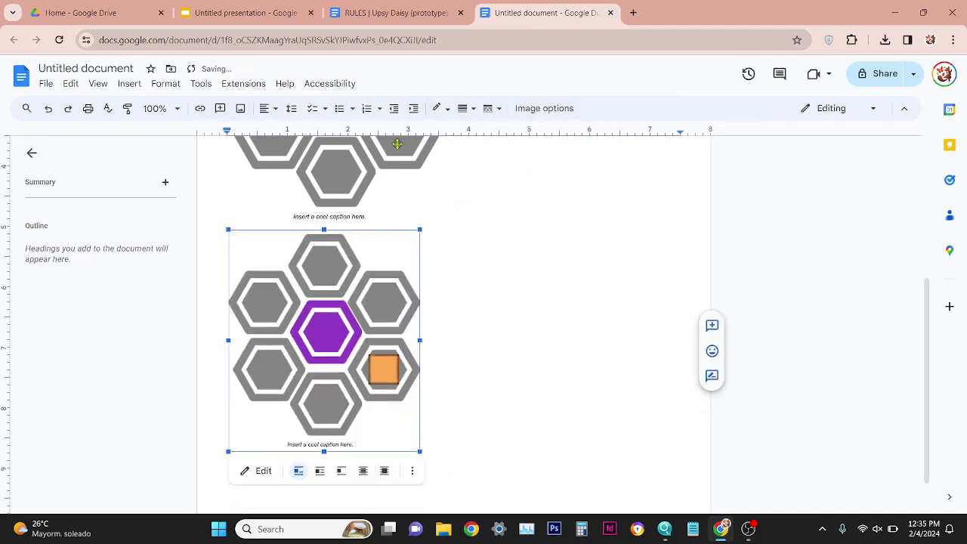
key(Up)
drag(441, 418, 422, 397)
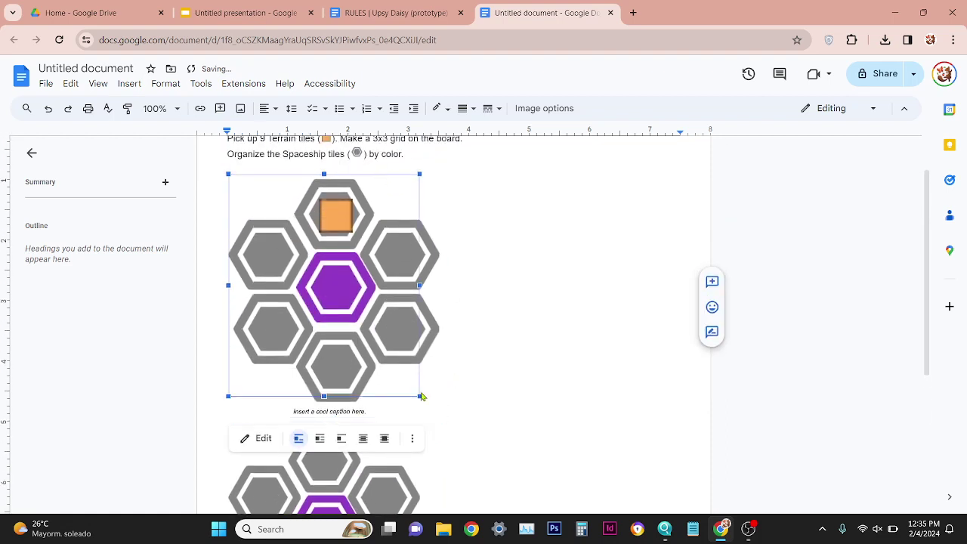
click(455, 356)
key(Delete)
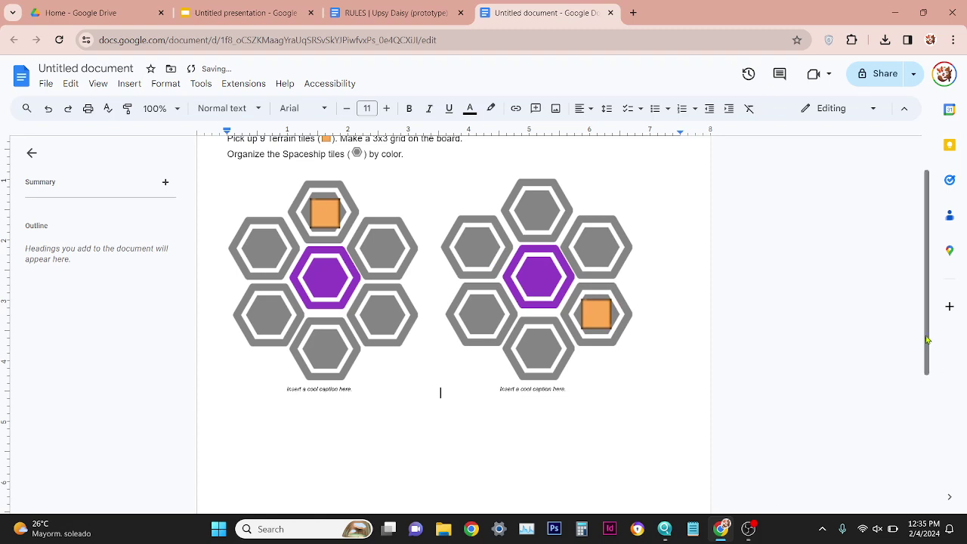
drag(927, 340, 929, 281)
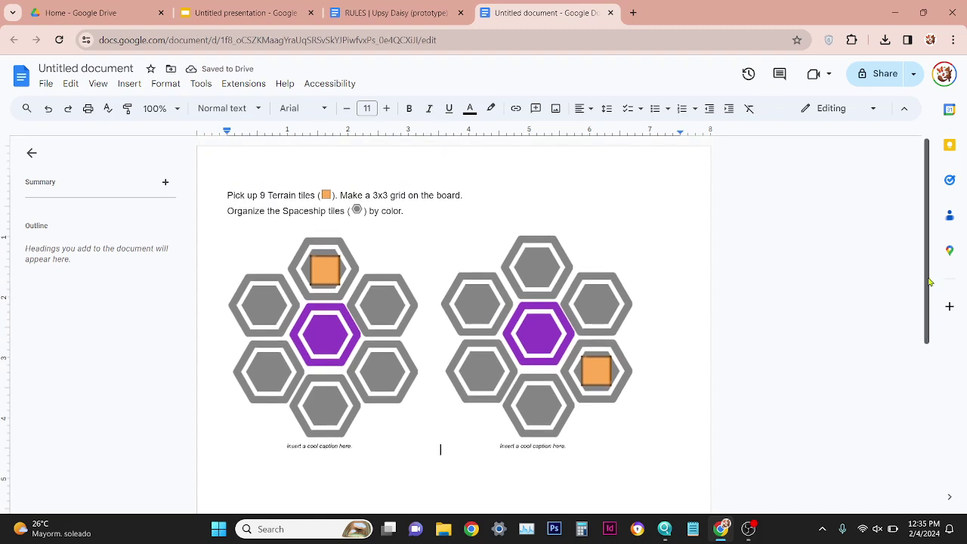
scroll(933, 308, down, 1)
scroll(933, 308, up, 1)
click(250, 87)
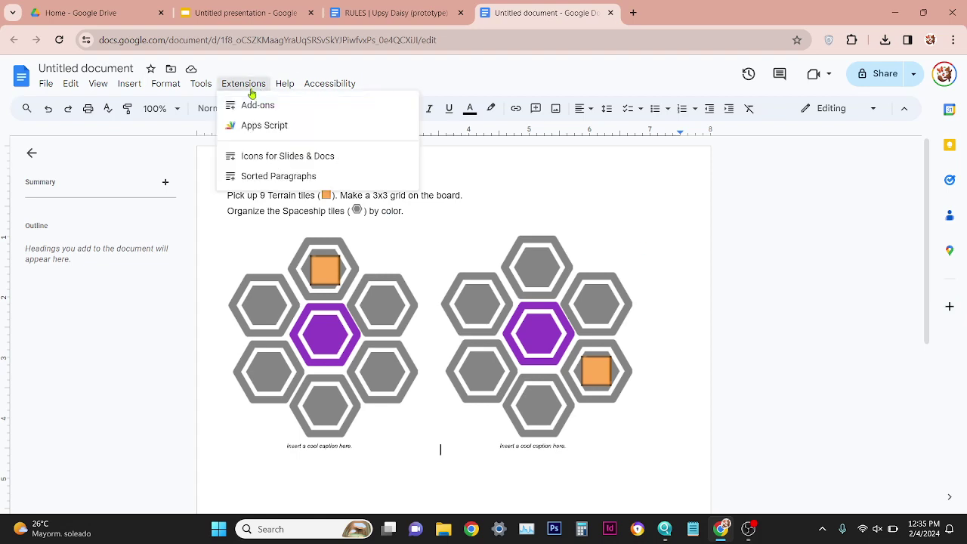
mouse_move(276, 163)
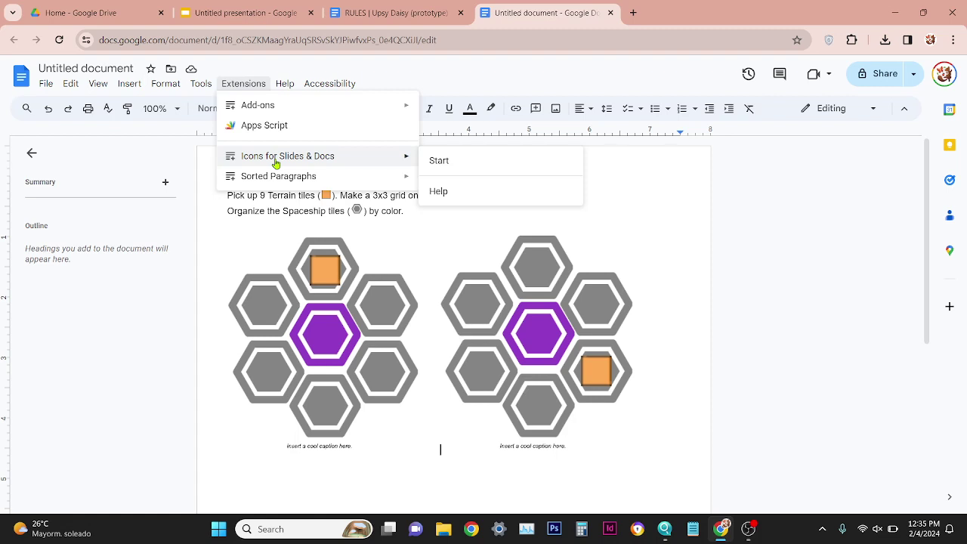
mouse_move(278, 107)
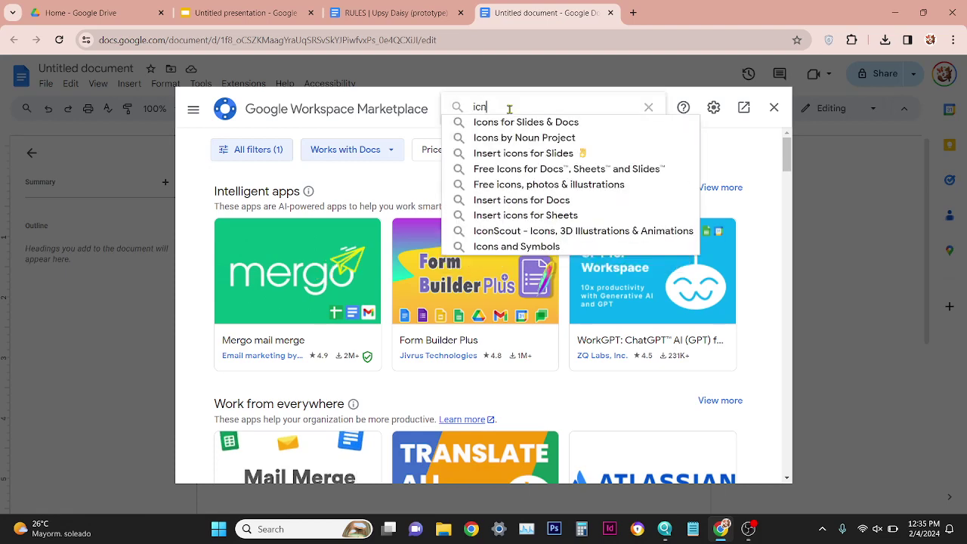
key(Return)
key(BackSpace)
key(BackSpace)
key(BackSpace)
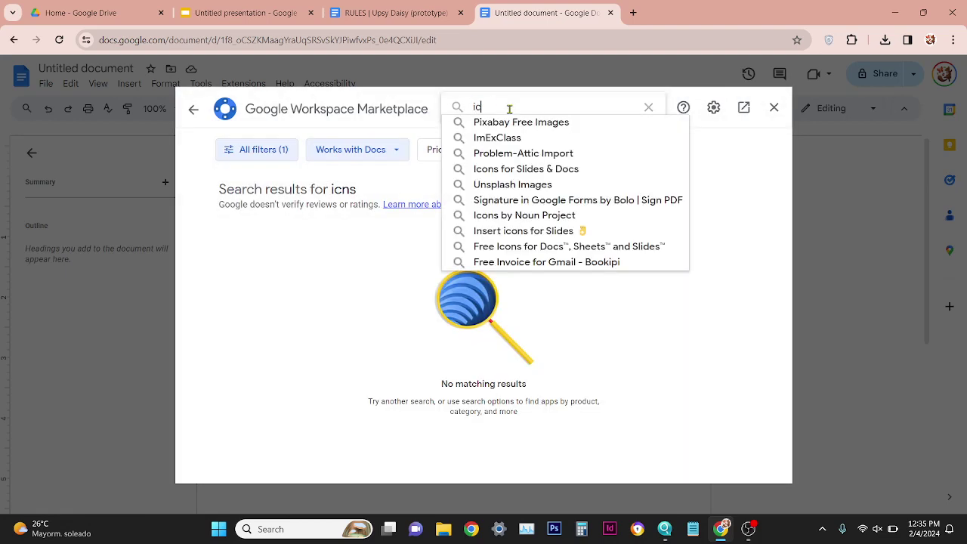
text(cons)
key(Return)
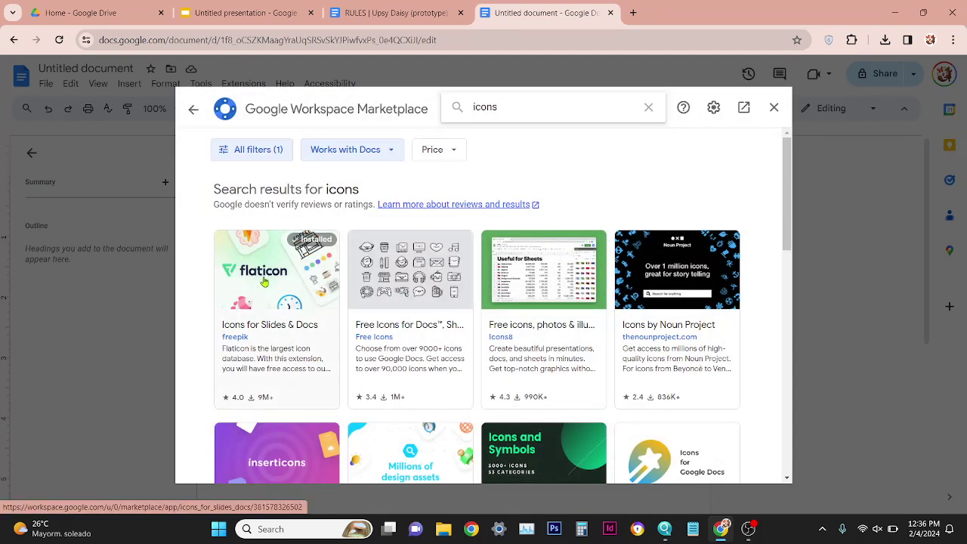
click(773, 108)
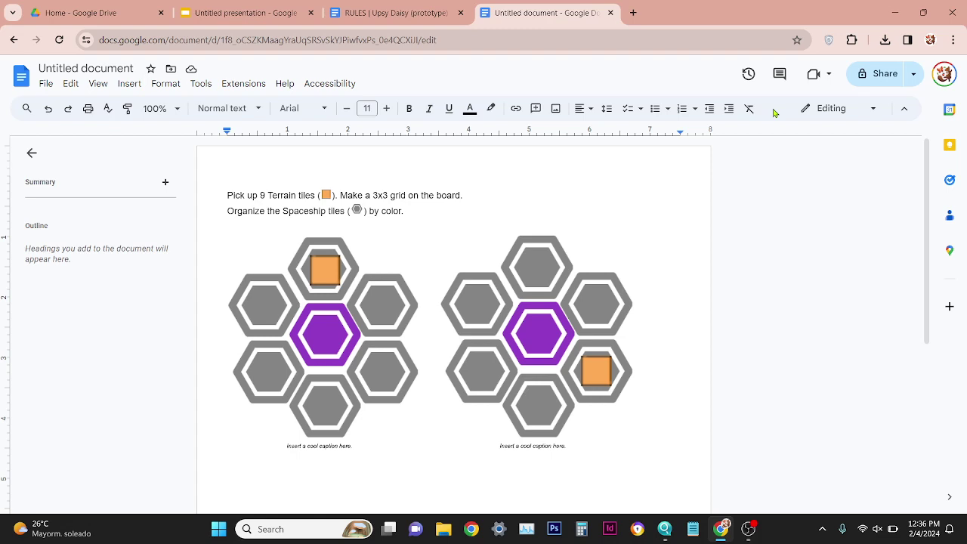
click(463, 206)
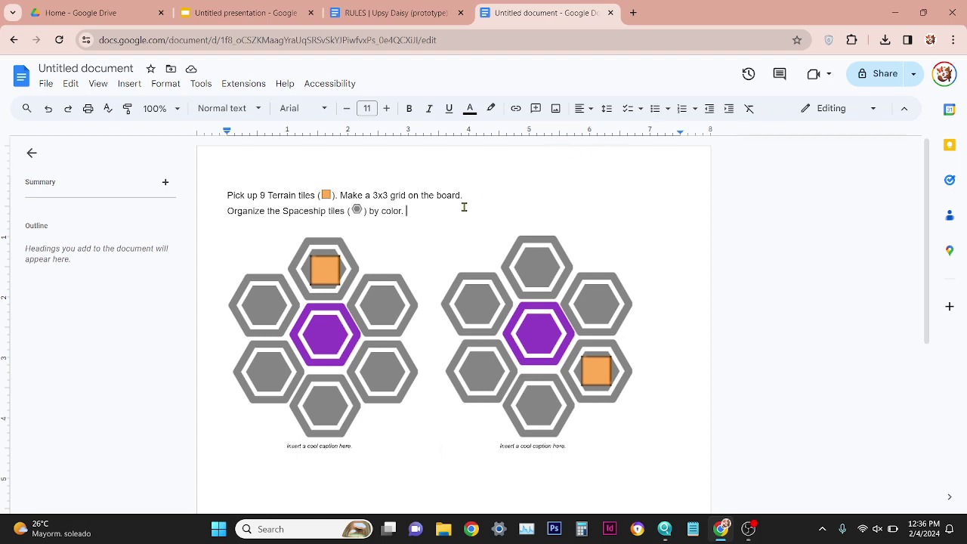